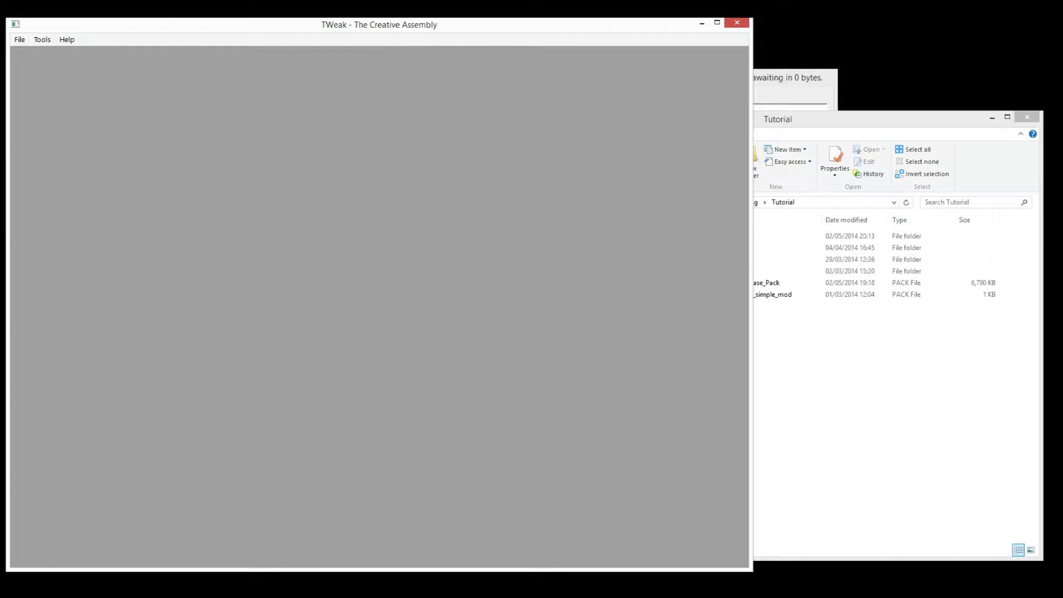
Launch DAVE from TWeak's Tools menu and confirm the database is already connected
left_click(210, 532)
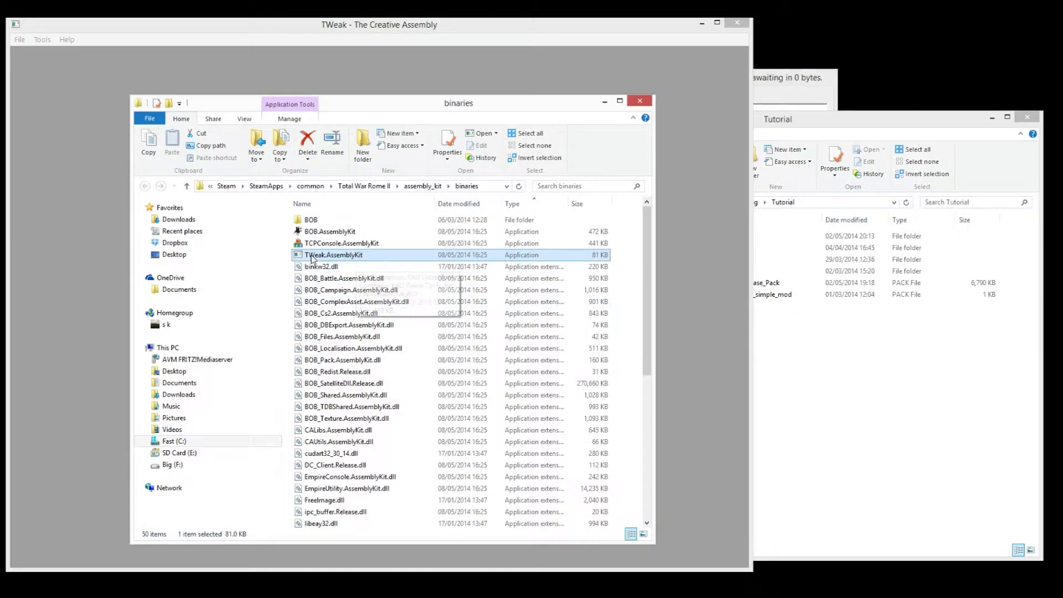
left_click(109, 114)
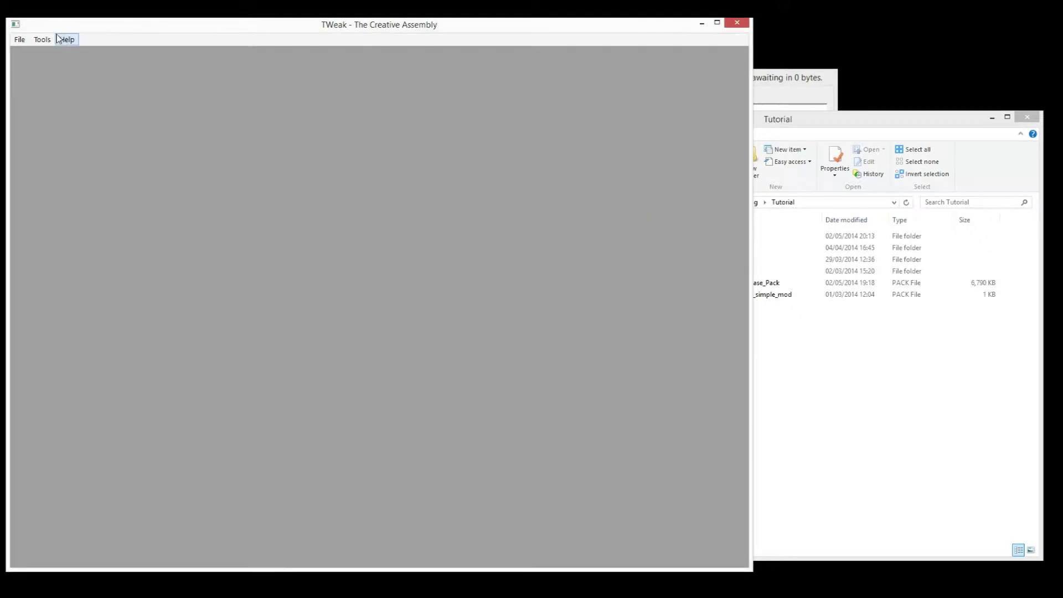
left_click(42, 40)
left_click(60, 70)
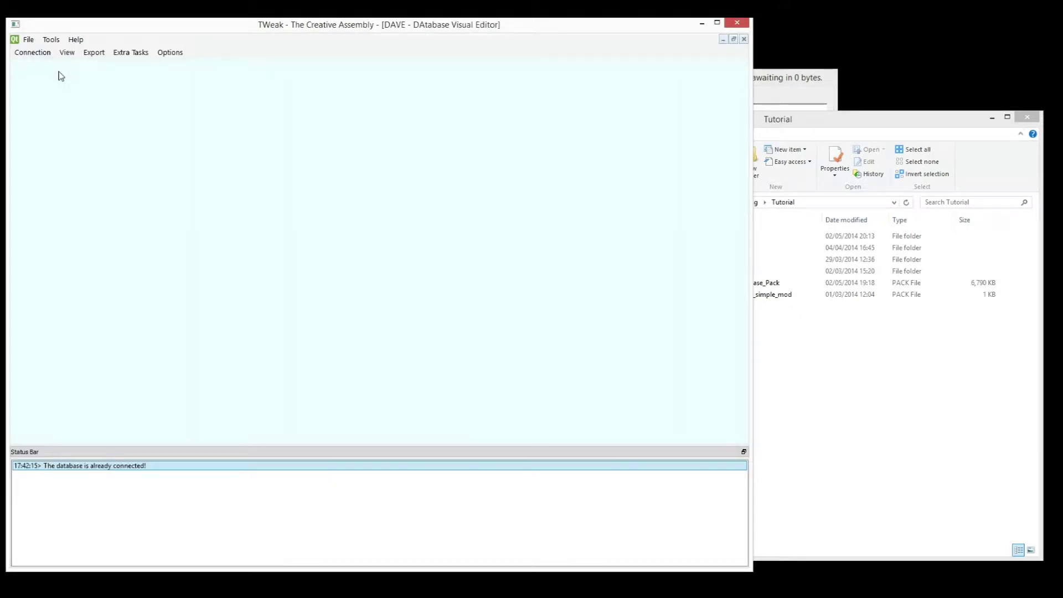
left_click(93, 52)
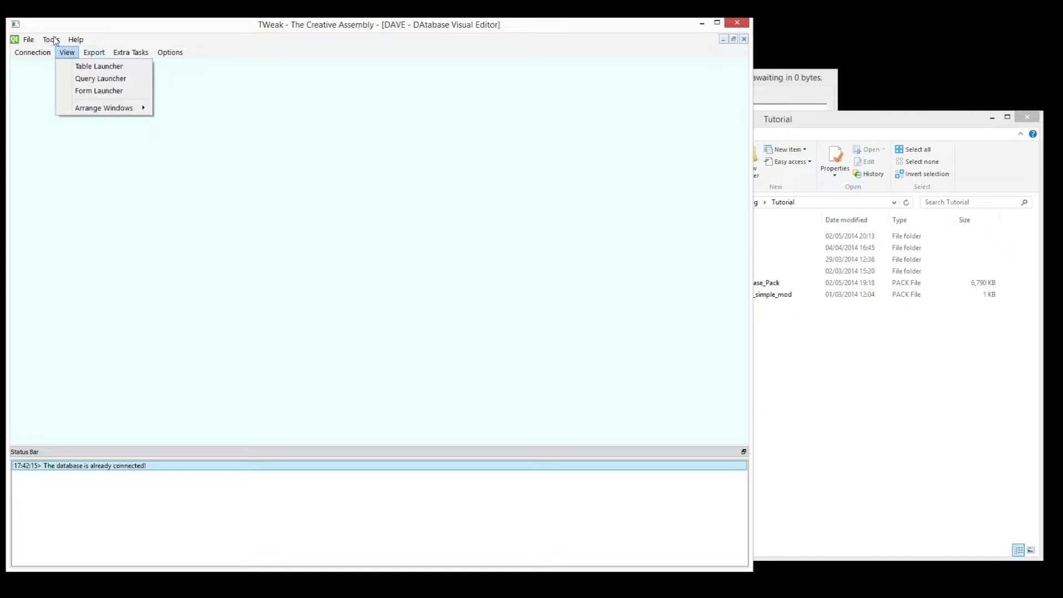
left_click(55, 41)
left_click(69, 53)
left_click(68, 53)
left_click(76, 63)
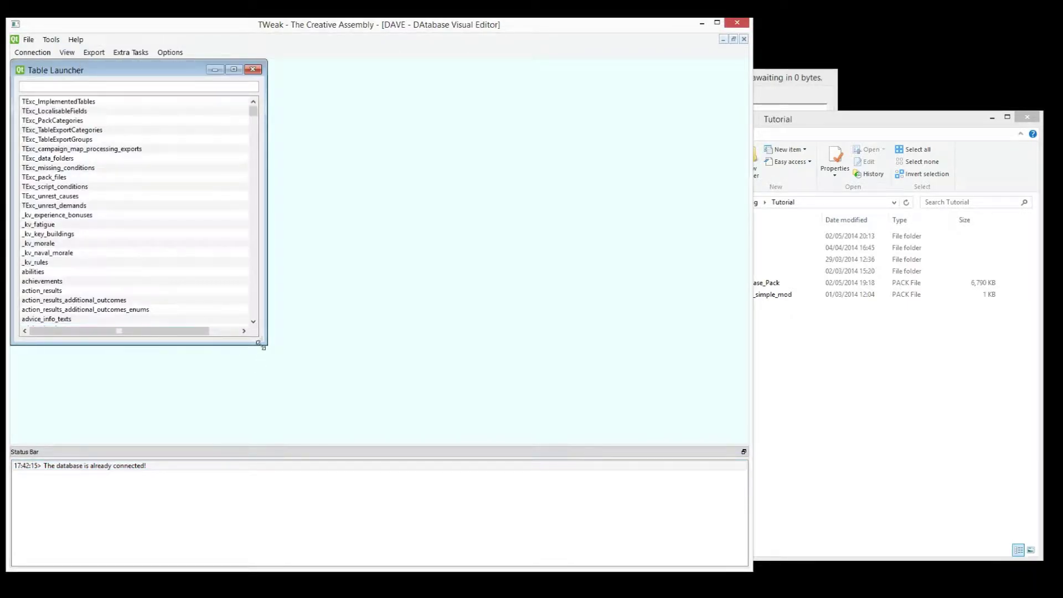
left_click_drag(264, 347, 356, 397)
left_click_drag(354, 106, 348, 301)
left_click(164, 330)
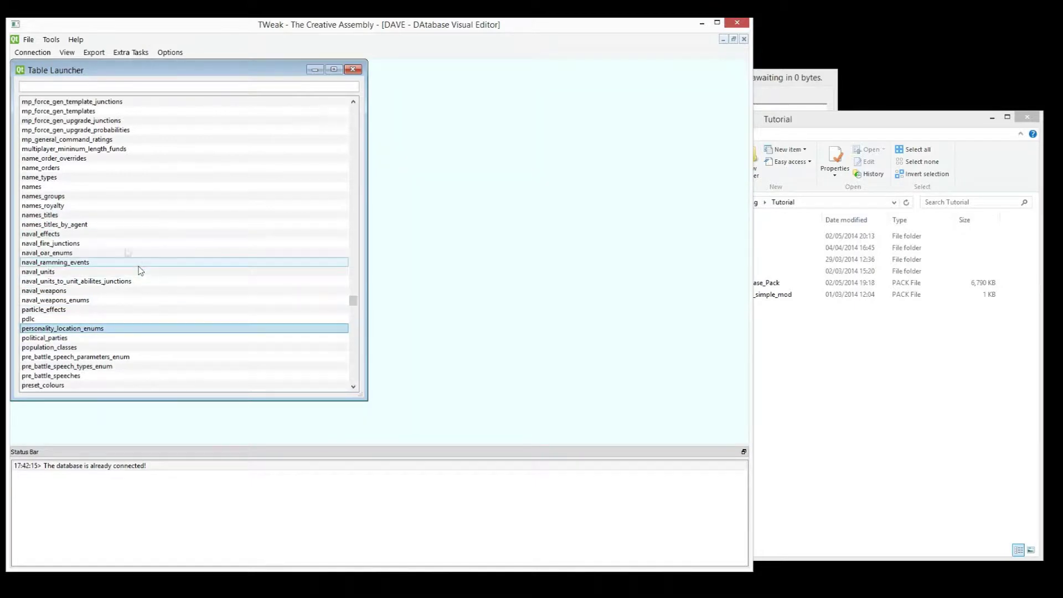
left_click(99, 187)
scroll(100, 185, "up", 4)
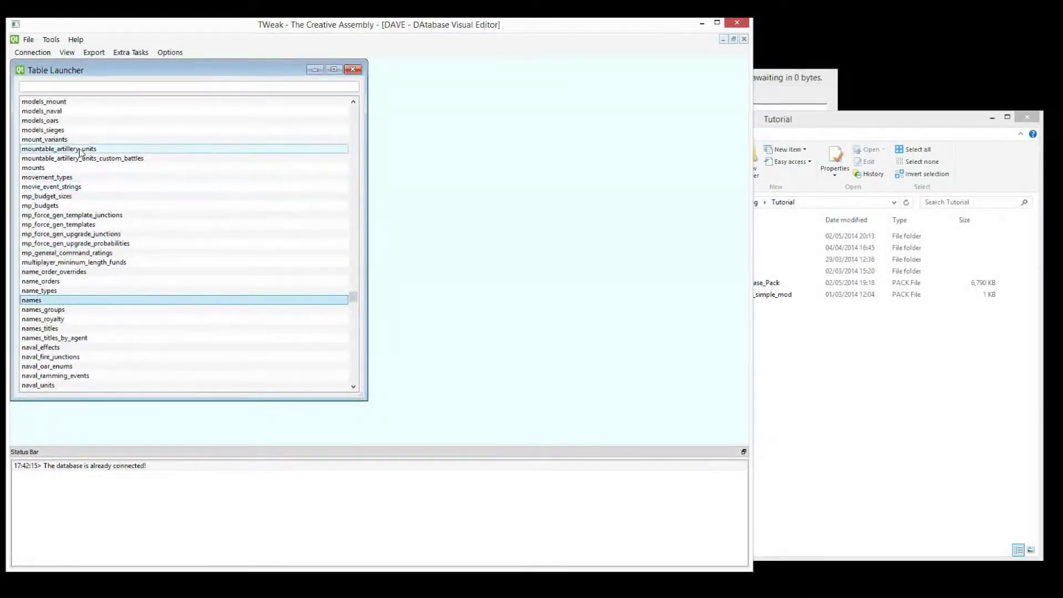
scroll(80, 150, "up", 15)
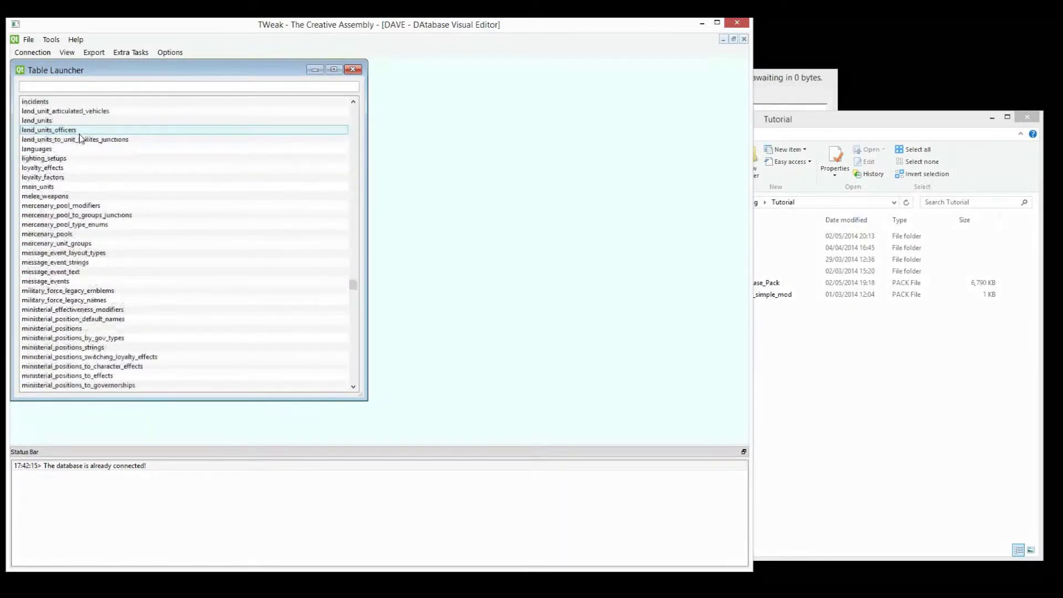
double_click(71, 187)
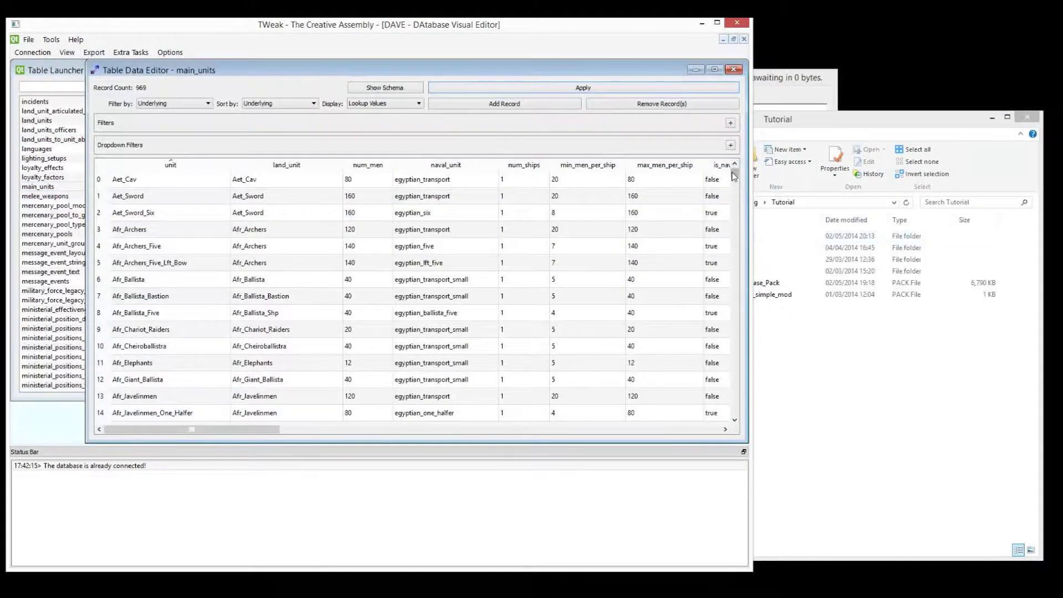
left_click(152, 417)
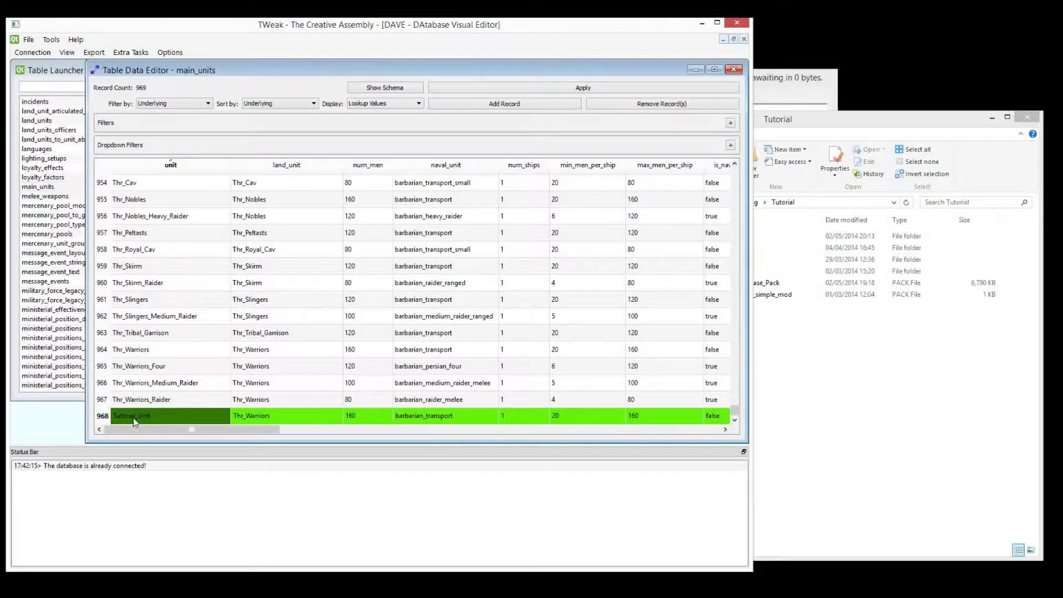
left_click(733, 69)
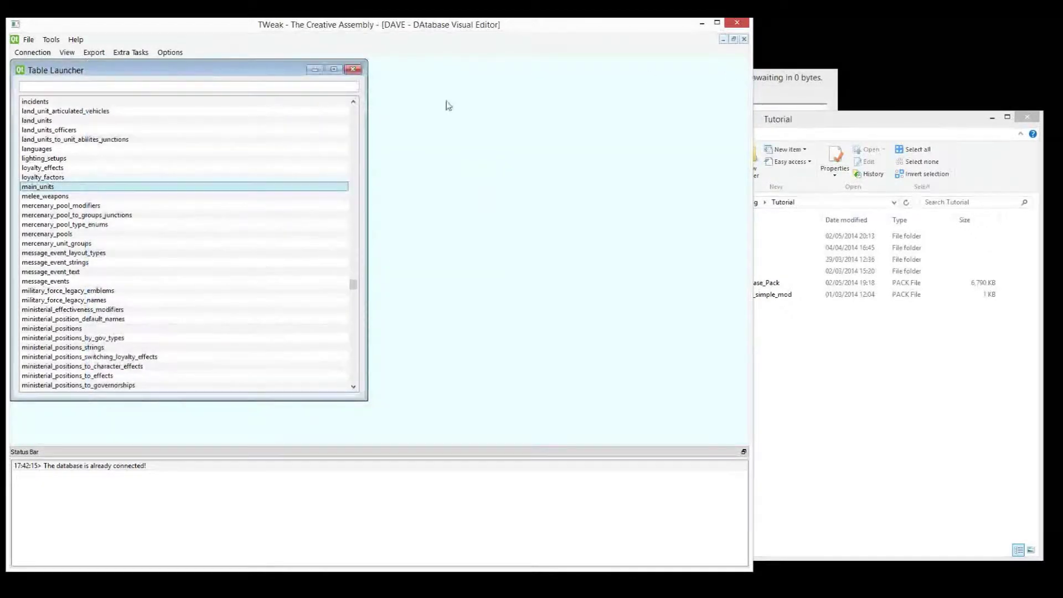
left_click(354, 71)
Open starting_positions from the Form Launcher to show the main_gaul campaign record
left_click(63, 54)
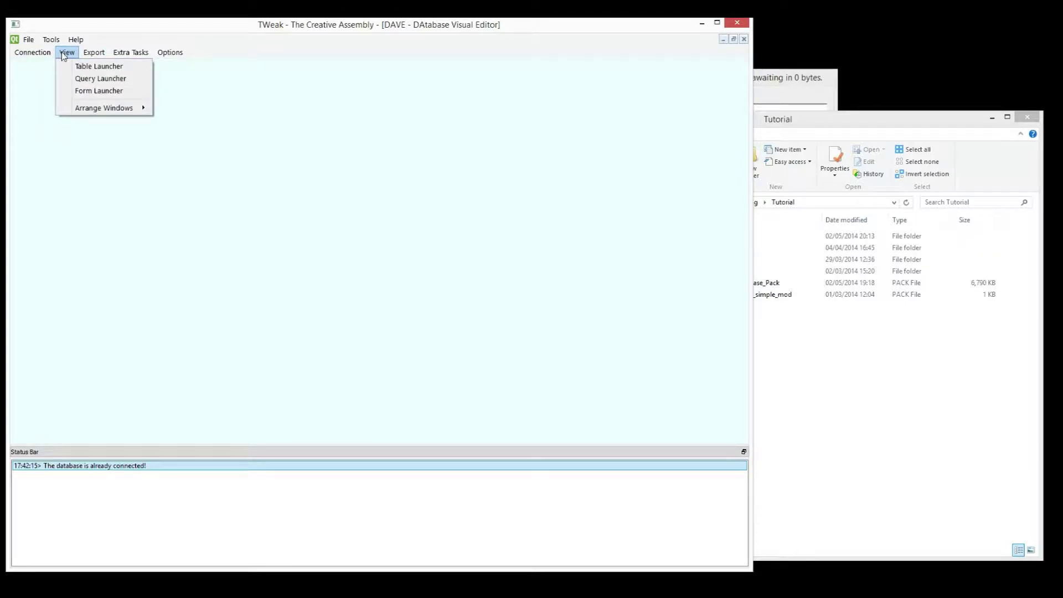
left_click(87, 90)
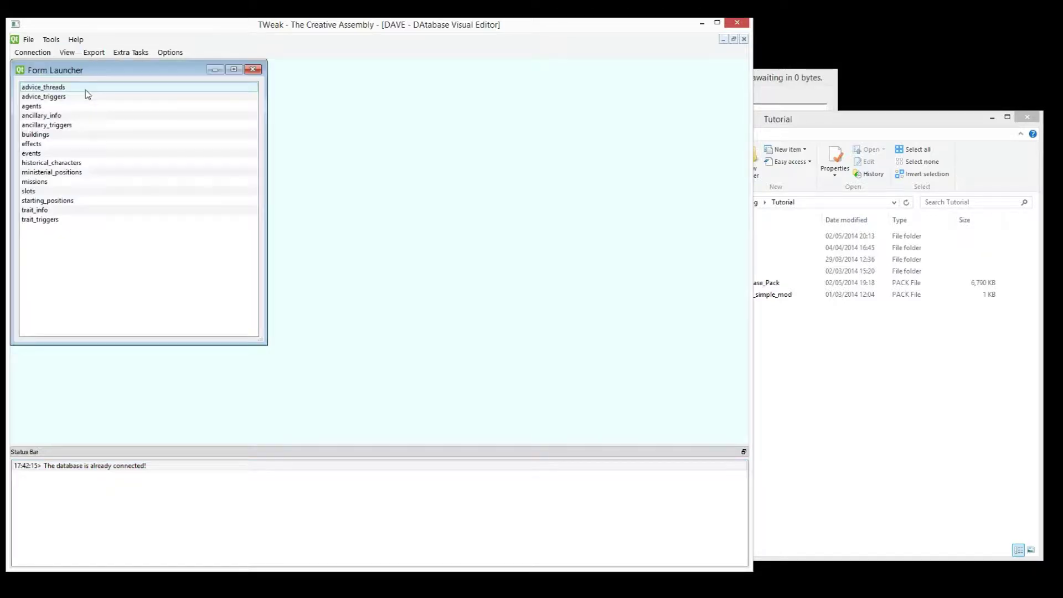
double_click(87, 200)
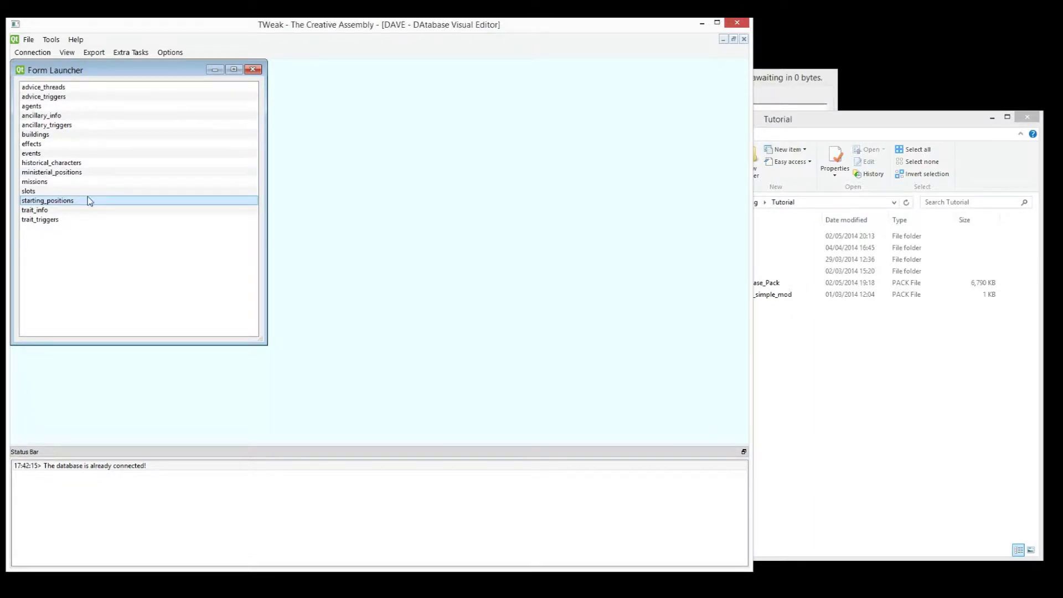
left_click(51, 39)
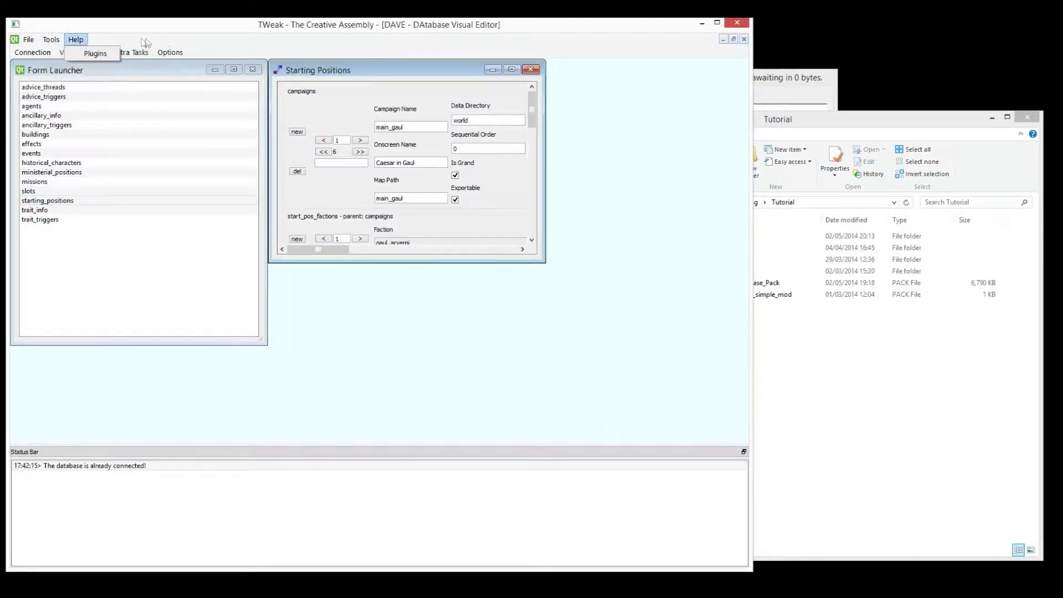
left_click(67, 52)
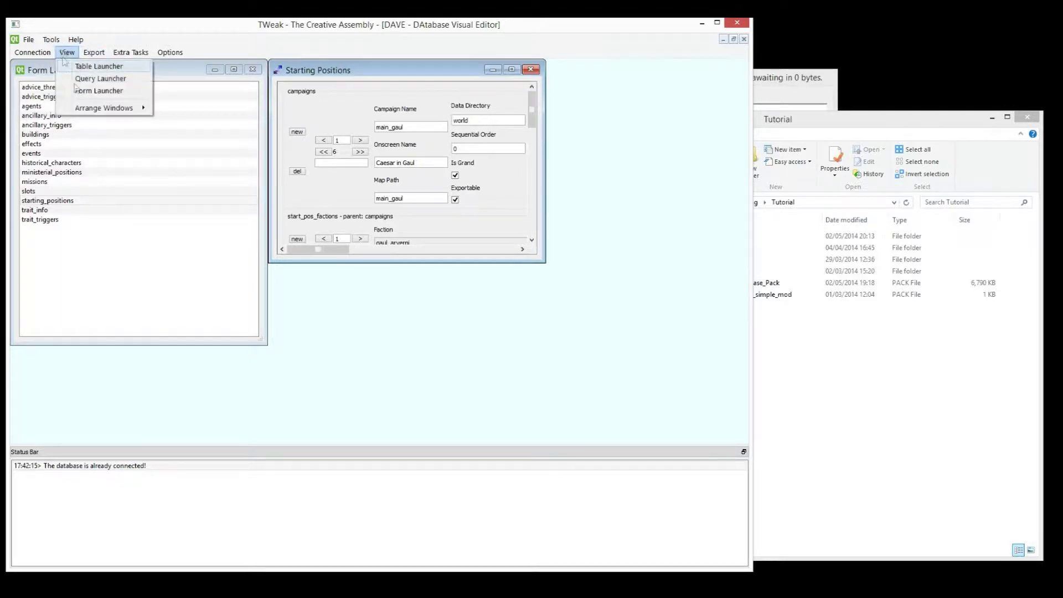
Open units_to_groupings_military_permissions from the Table Launcher and add a new empty record
left_click(98, 67)
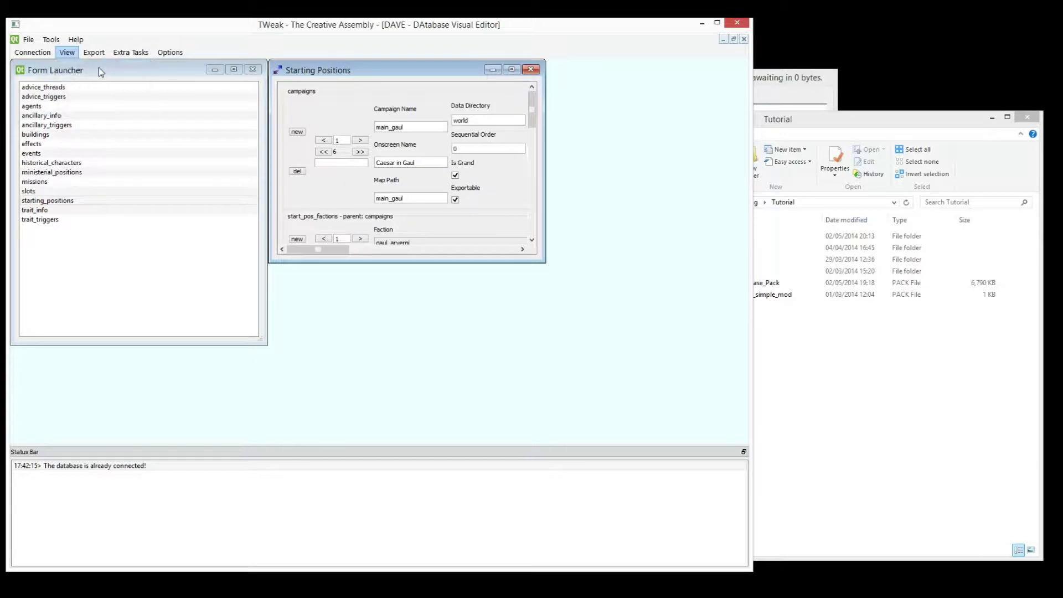
scroll(732, 325, "down", 20)
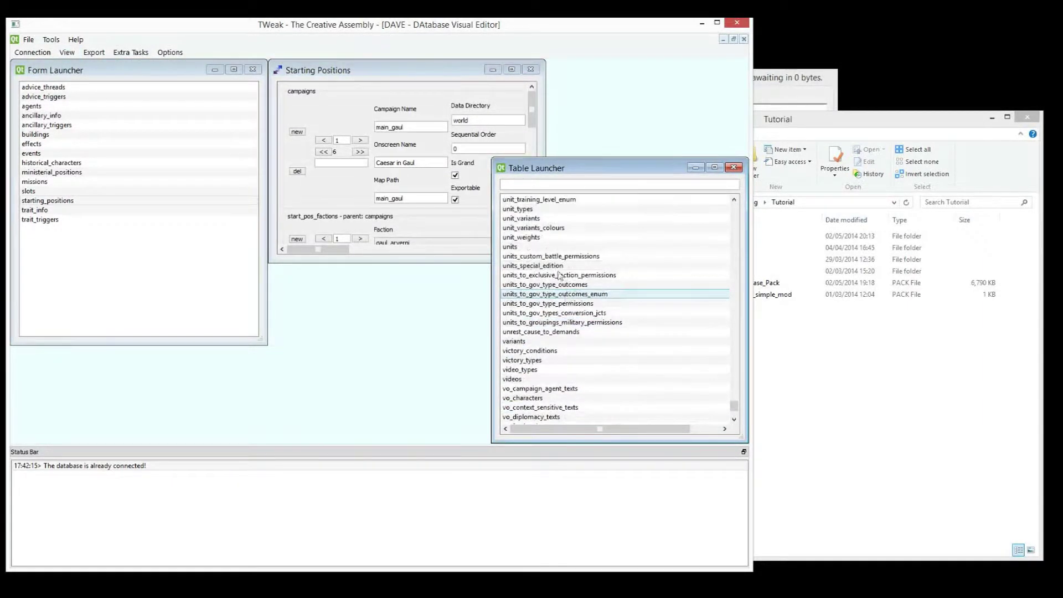
scroll(566, 299, "up", 1)
left_click(561, 324)
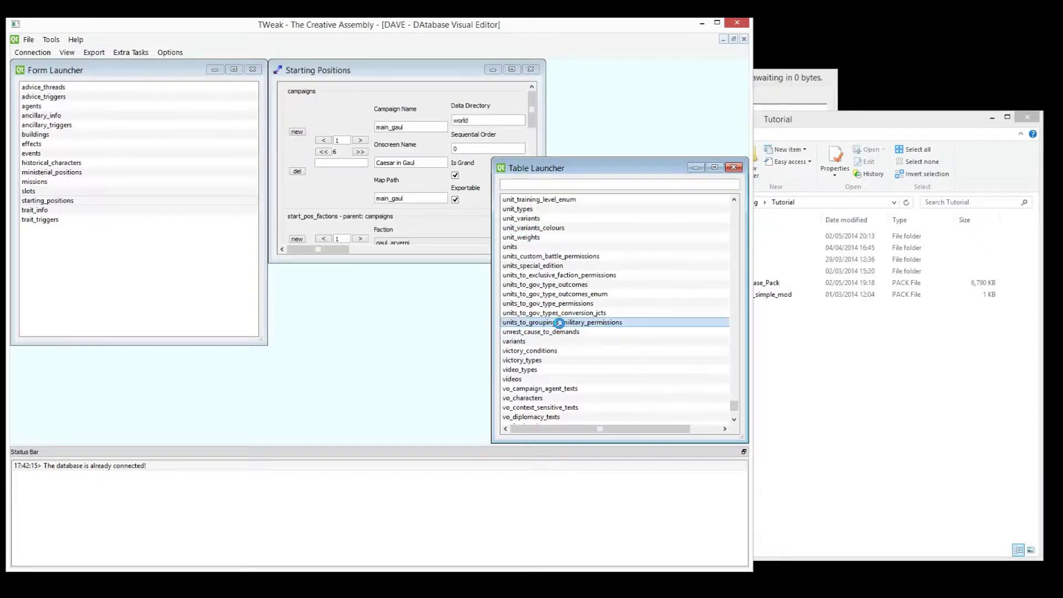
double_click(561, 324)
left_click_drag(381, 346, 381, 421)
left_click(27, 428)
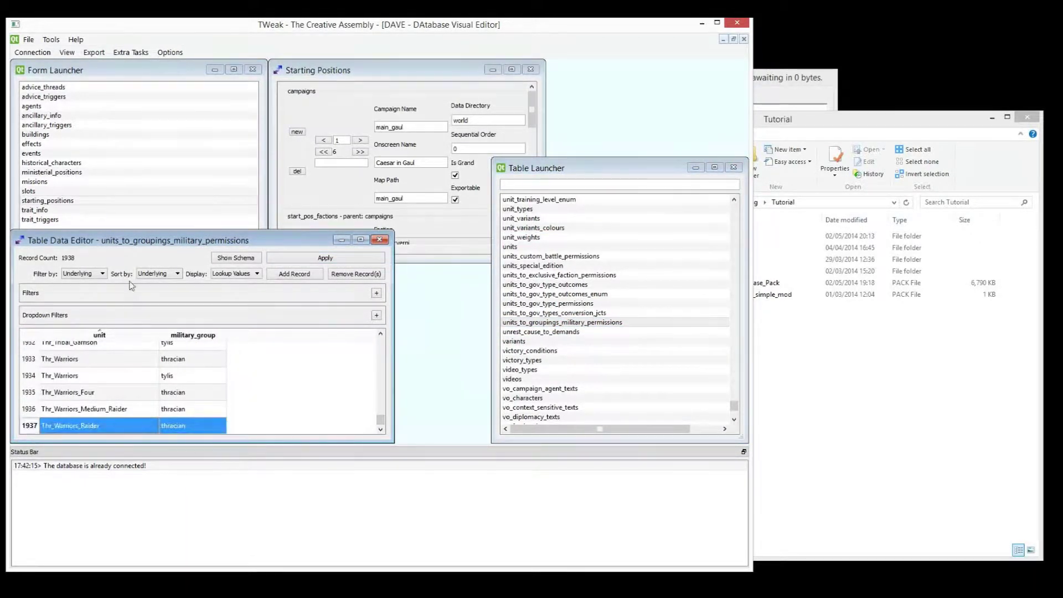
left_click(285, 274)
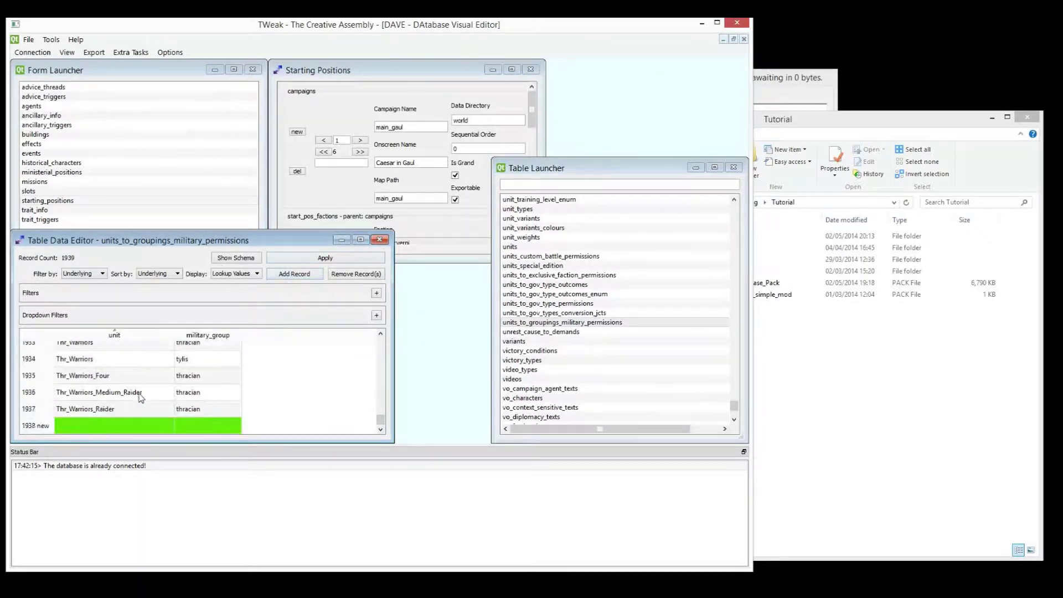
Set the new record's unit to Tutorial_Unit and military_group to roman, then apply it
scroll(354, 398, "up", 2)
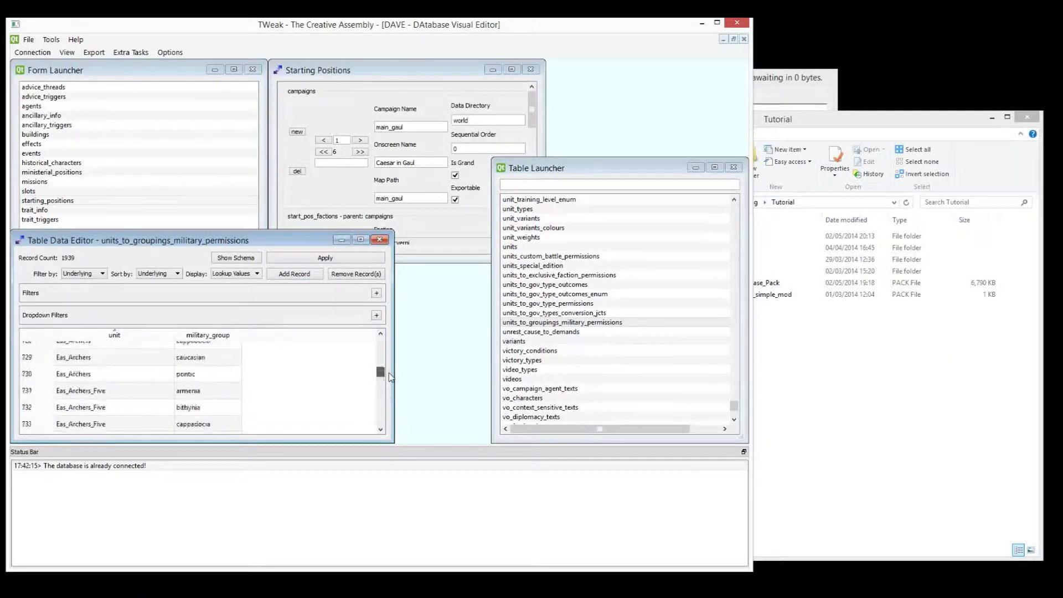
scroll(354, 398, "down", 2)
left_click(217, 430)
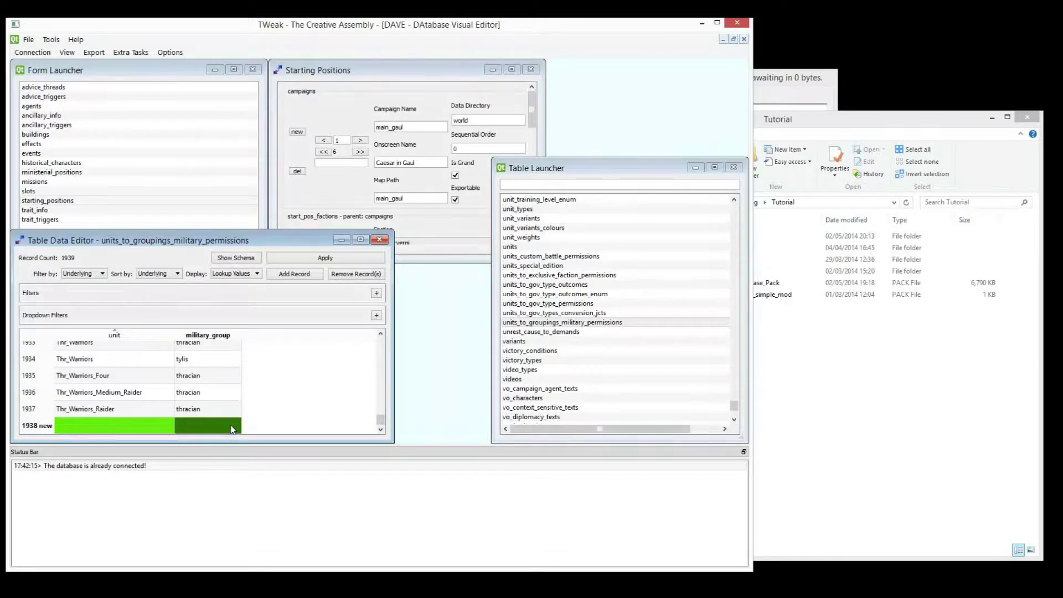
left_click(232, 430)
left_click(235, 426)
left_click_drag(237, 451, 239, 493)
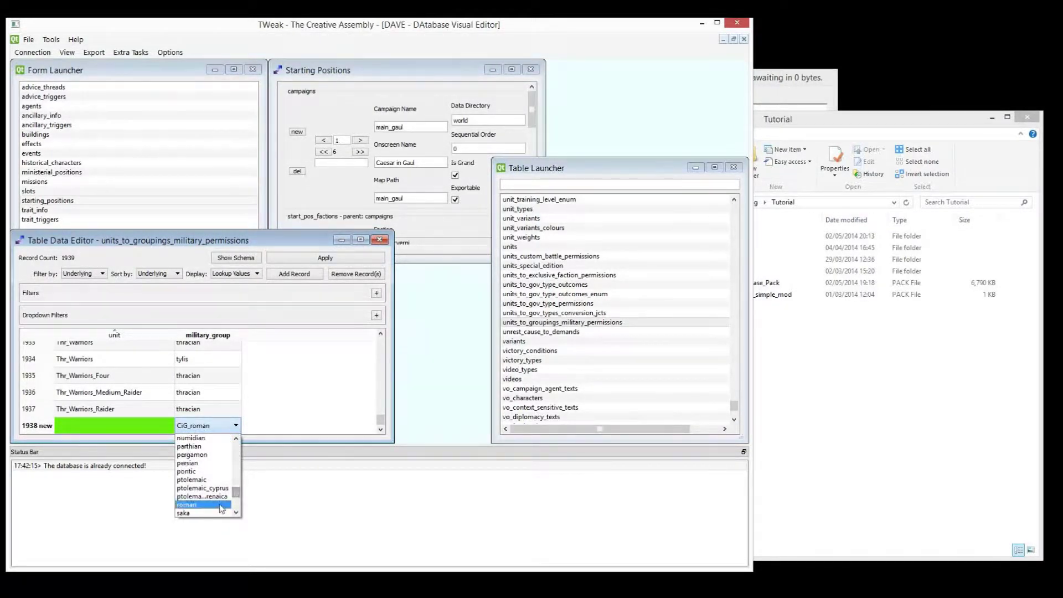
left_click(188, 505)
double_click(154, 432)
left_click(168, 425)
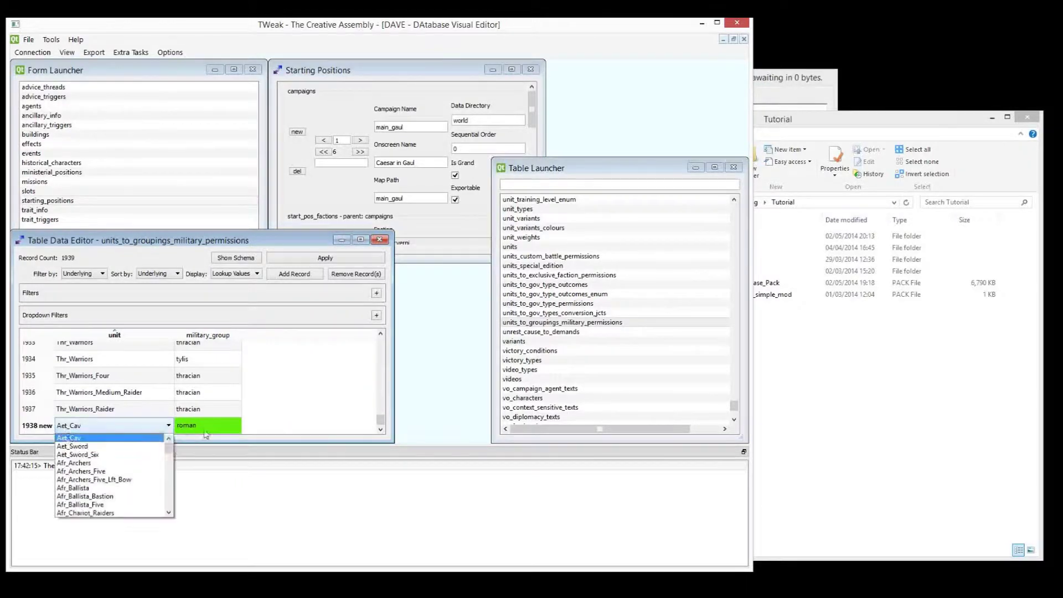
left_click_drag(170, 443, 172, 516)
left_click(142, 512)
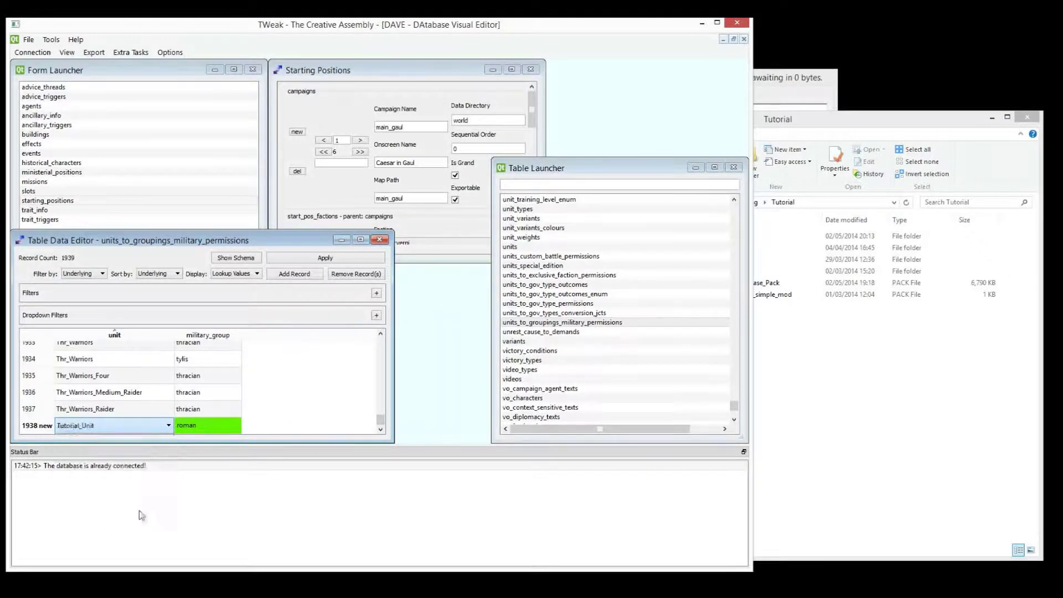
left_click(180, 359)
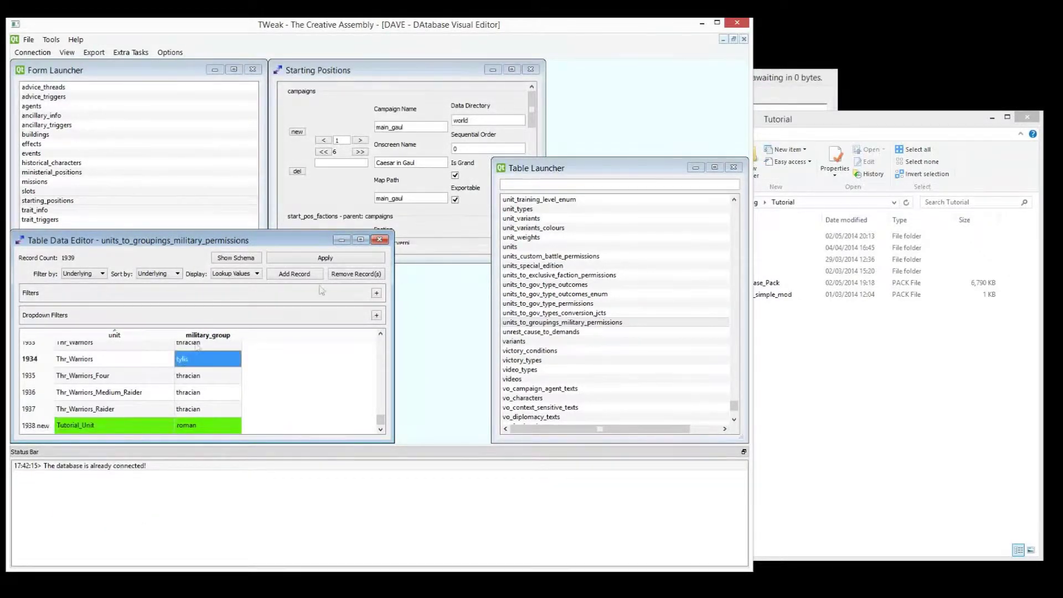
left_click(317, 259)
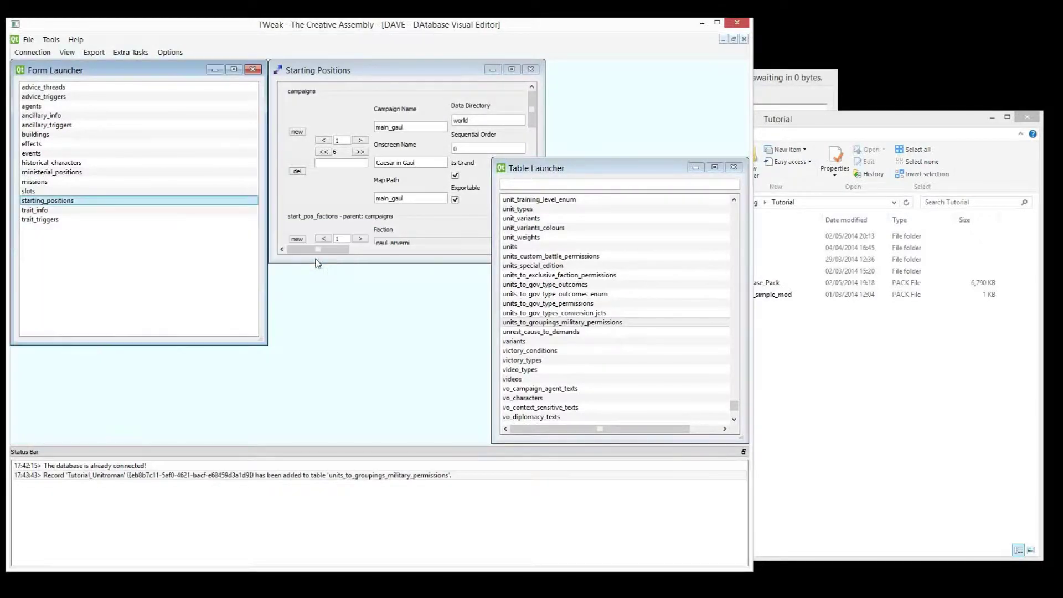
Maximize the Starting Positions form and step through the campaigns to main_rome
left_click(443, 83)
double_click(442, 71)
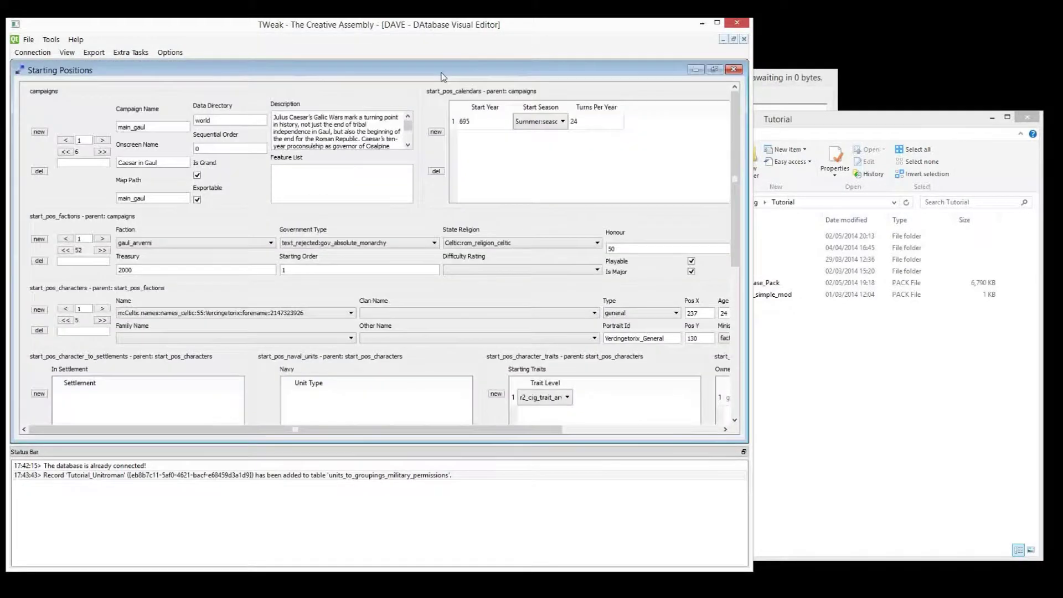
left_click(102, 140)
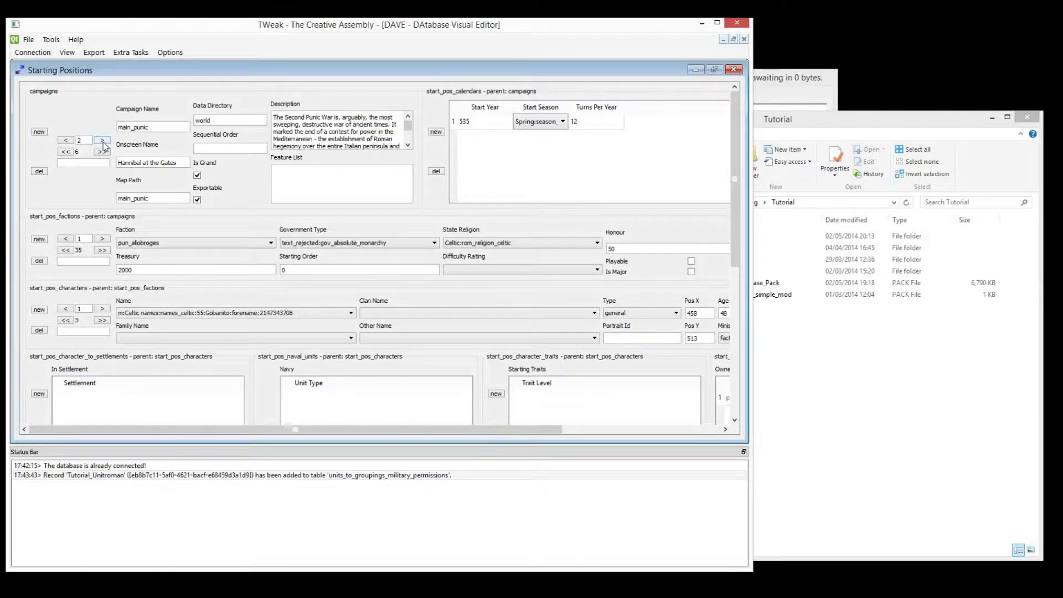
left_click(101, 140)
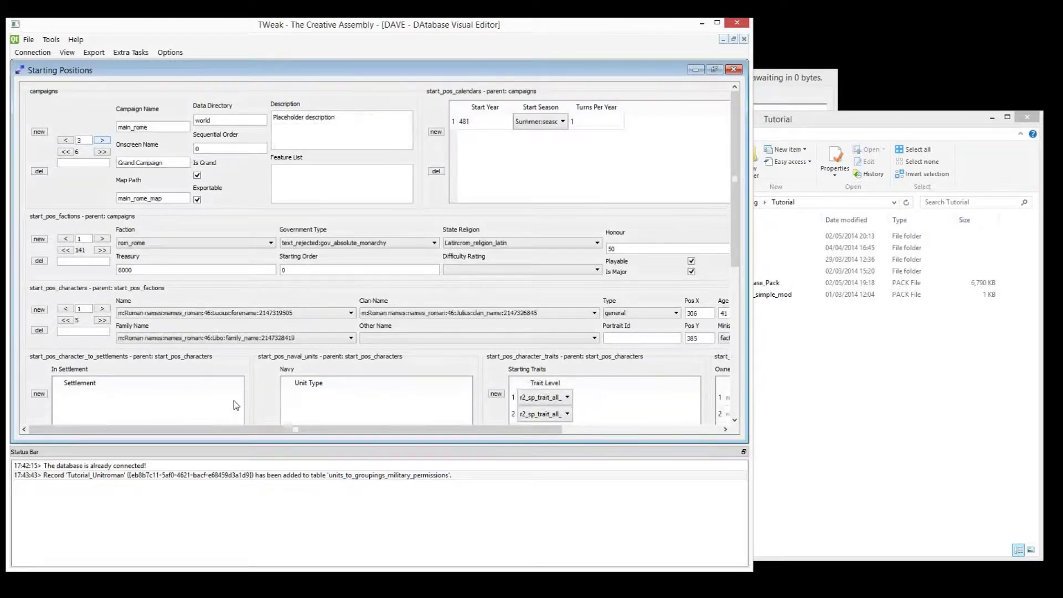
Change army row 9's Unit Type from Aet_Cav to Tutorial_Unit
left_click_drag(735, 177, 738, 324)
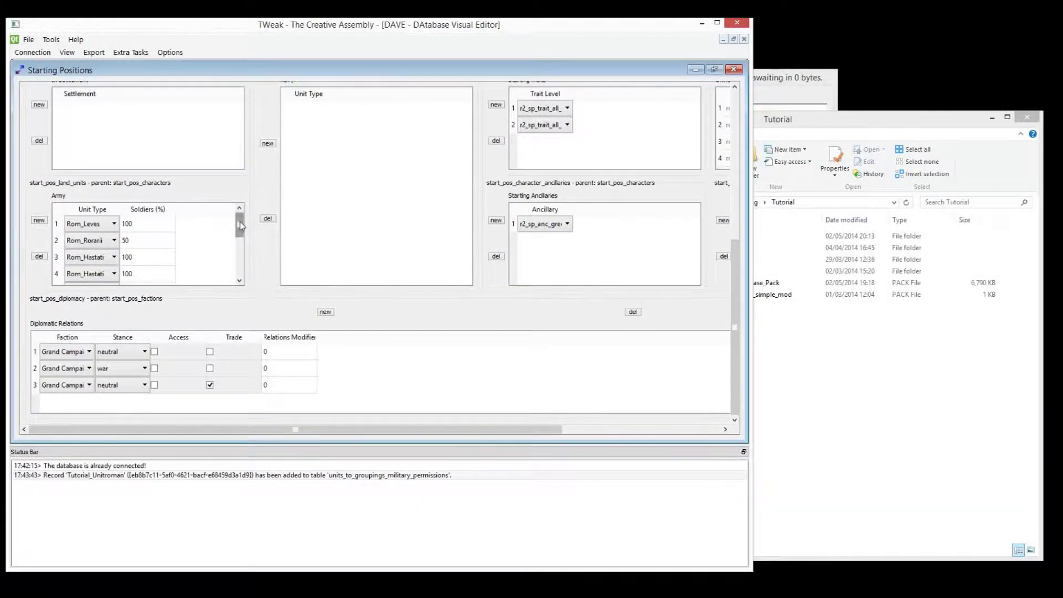
mouse_move(240, 221)
left_mouse_down()
mouse_move(242, 288)
mouse_move(239, 214)
left_mouse_up()
left_click_drag(735, 273, 736, 343)
left_click_drag(239, 222, 241, 274)
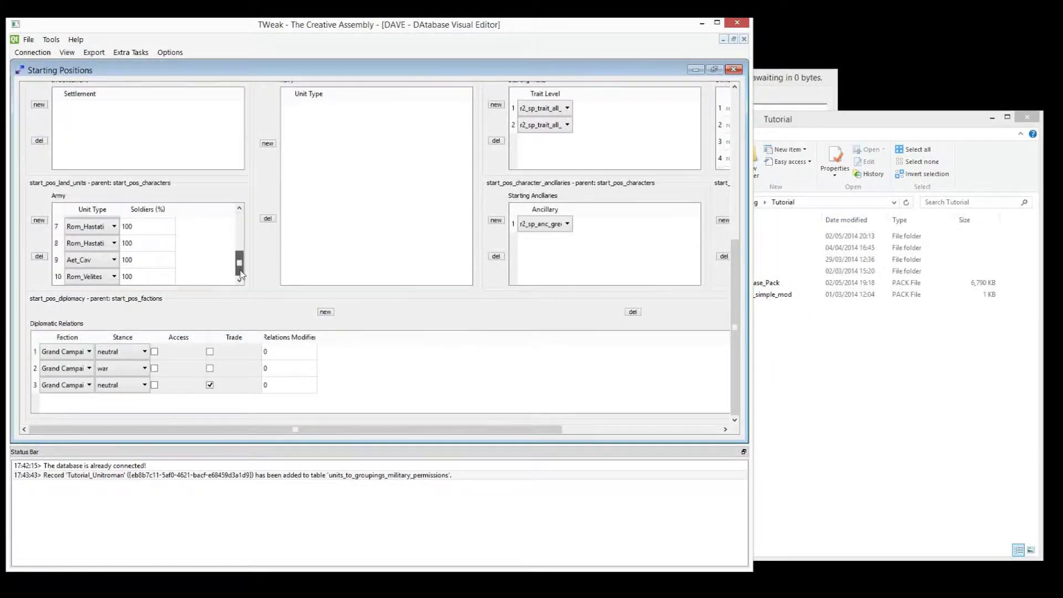
left_click(114, 261)
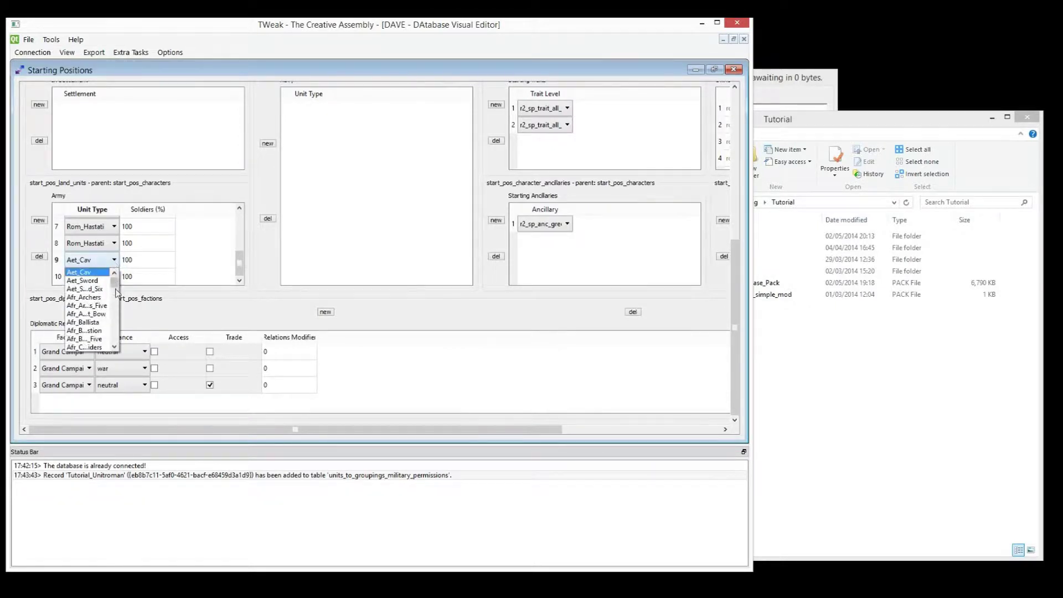
scroll(89, 310, "down", 5)
left_click(88, 347)
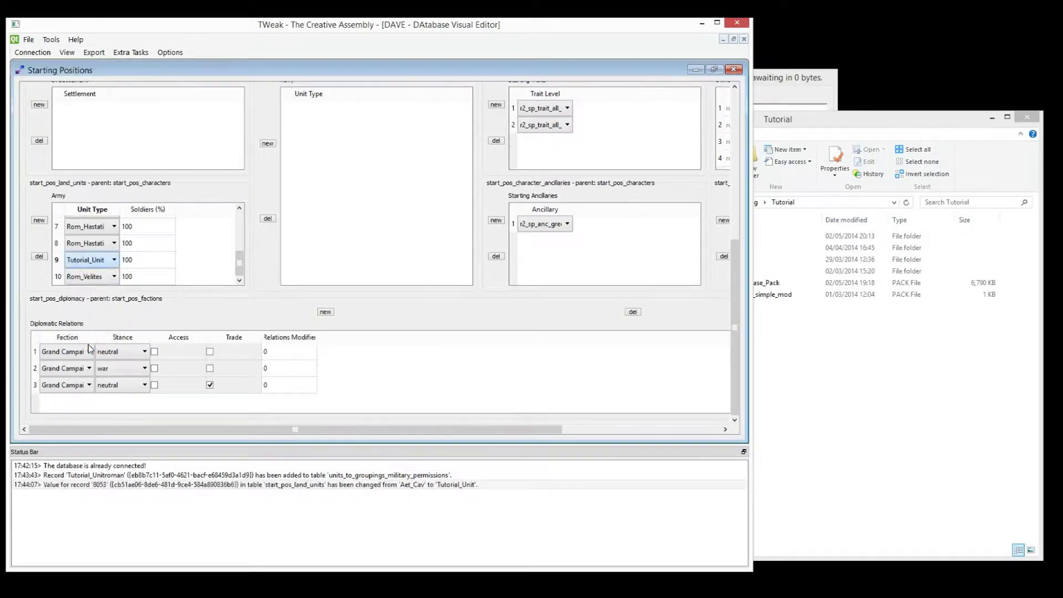
Close the Starting Positions form and the Table Launcher window
left_click_drag(735, 300, 736, 152)
left_click_drag(307, 430, 466, 430)
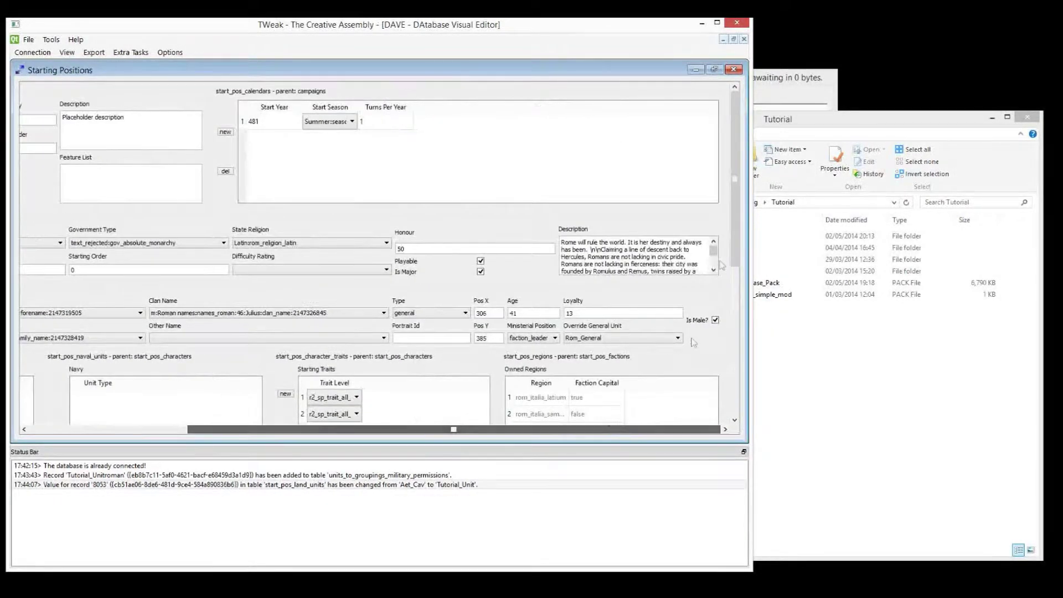
left_click(733, 70)
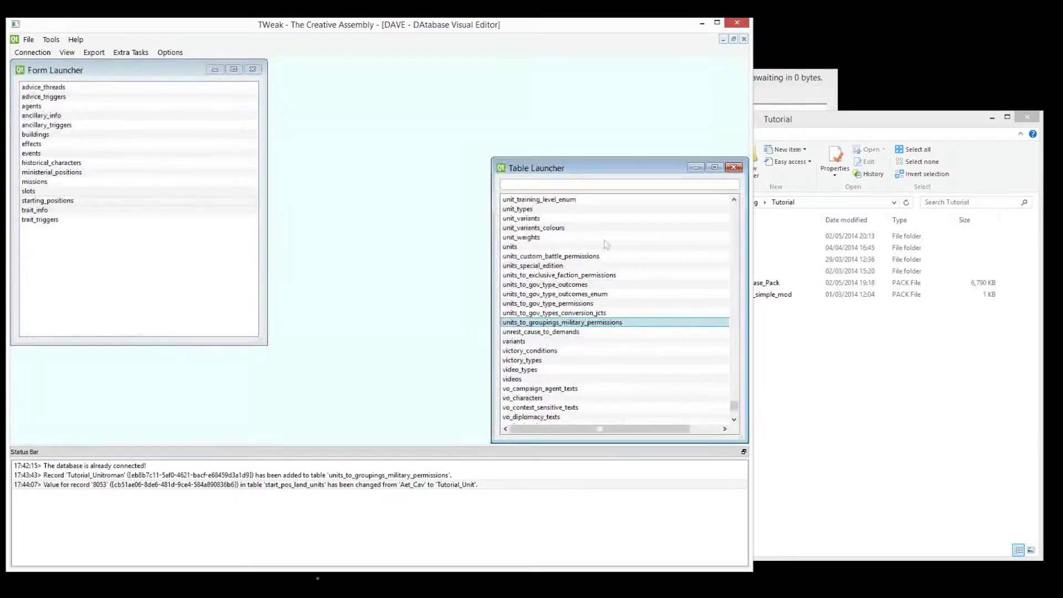
left_click(376, 486)
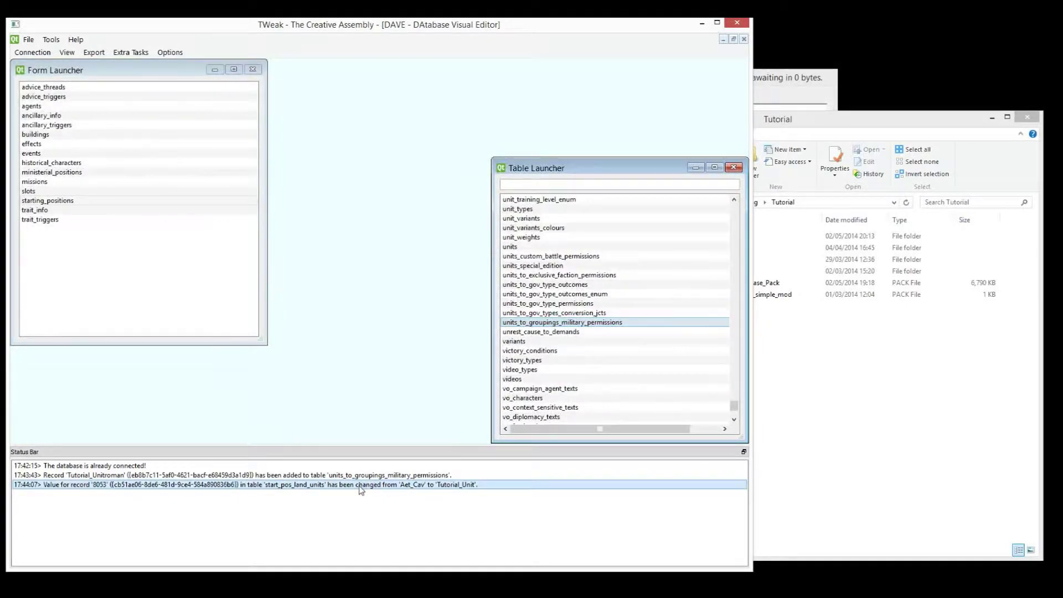
left_click(736, 169)
Close the Form Launcher and bring the Tutorial folder window forward
left_click(253, 70)
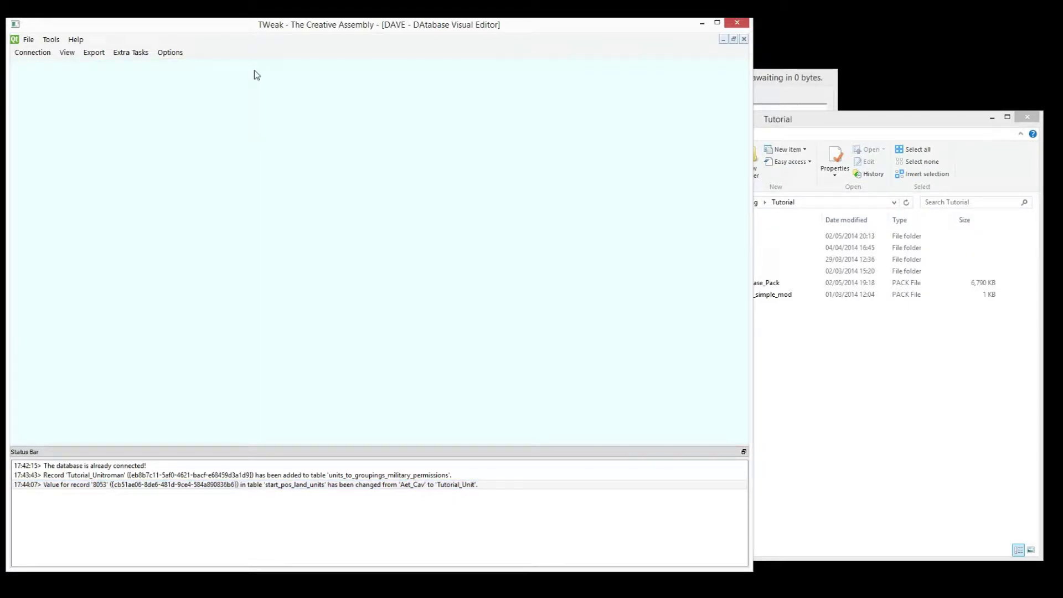
left_click(770, 368)
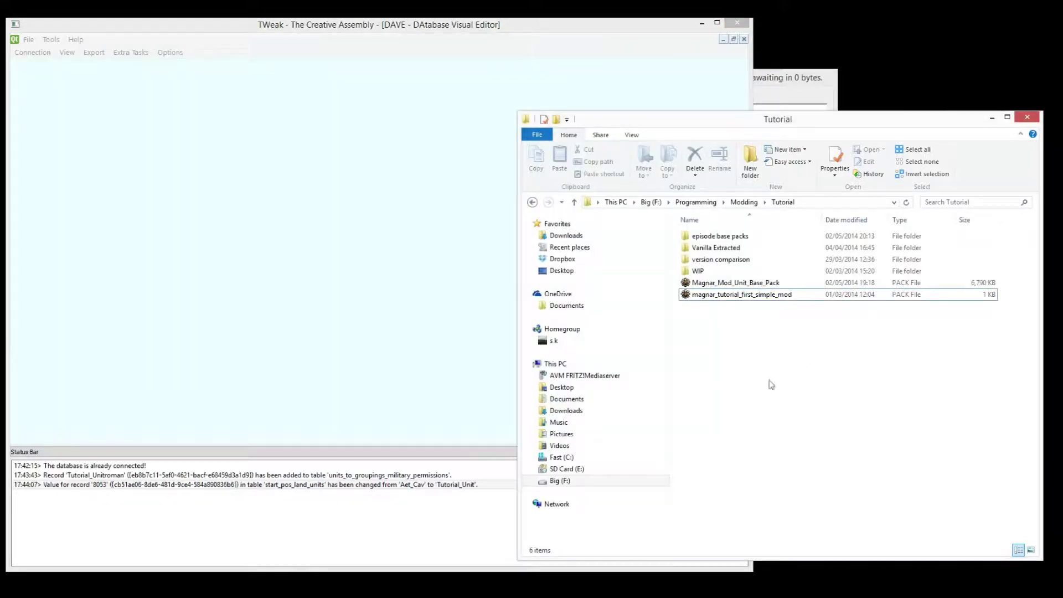
right_click(774, 320)
left_click(734, 322)
Create a new OpenDocument spreadsheet in the folder and name it Startpos Backup
right_click(746, 351)
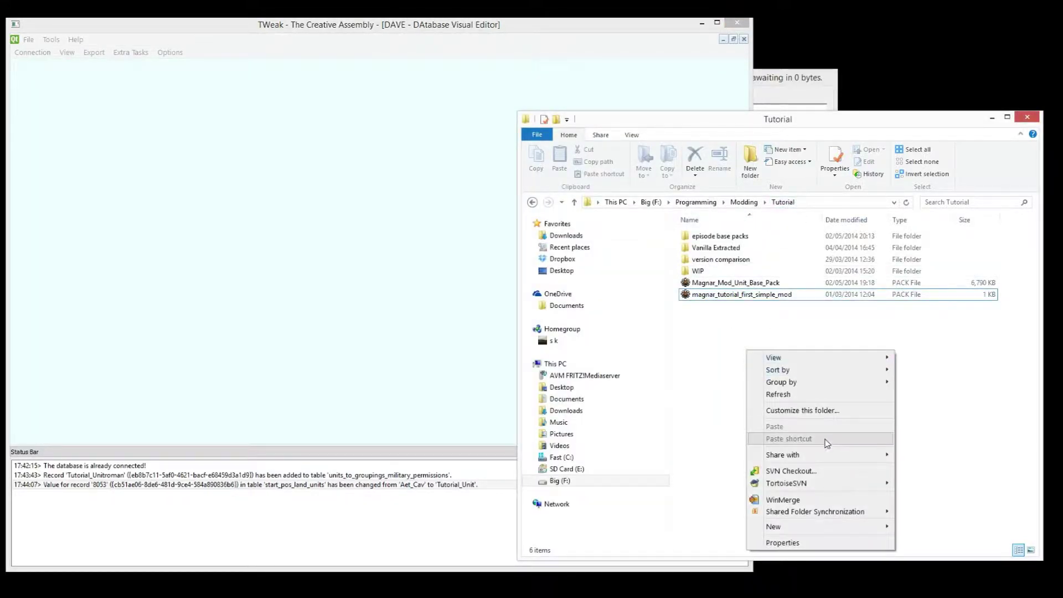
mouse_move(871, 528)
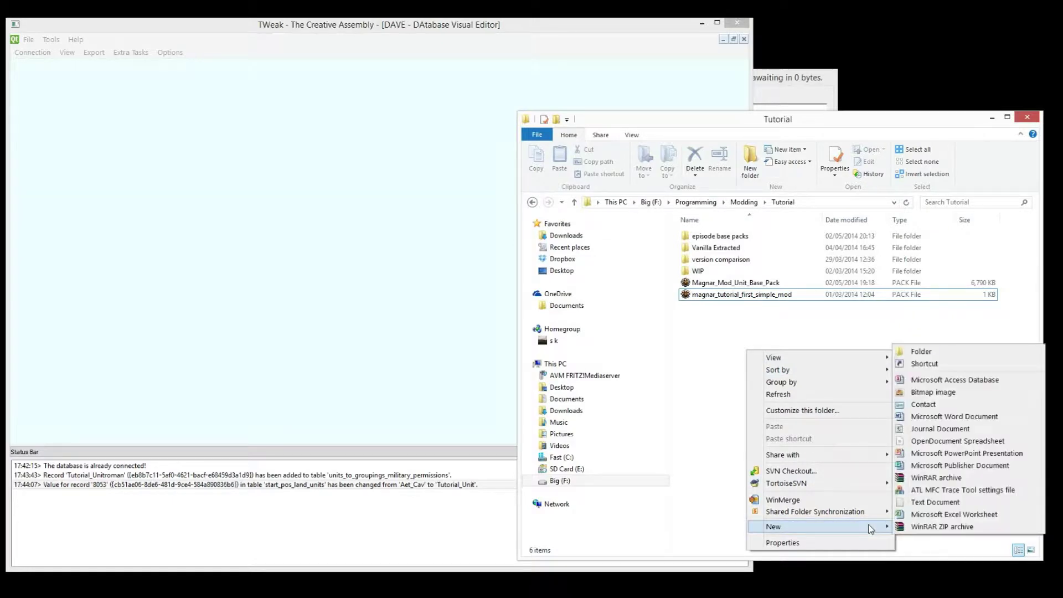
left_click(940, 443)
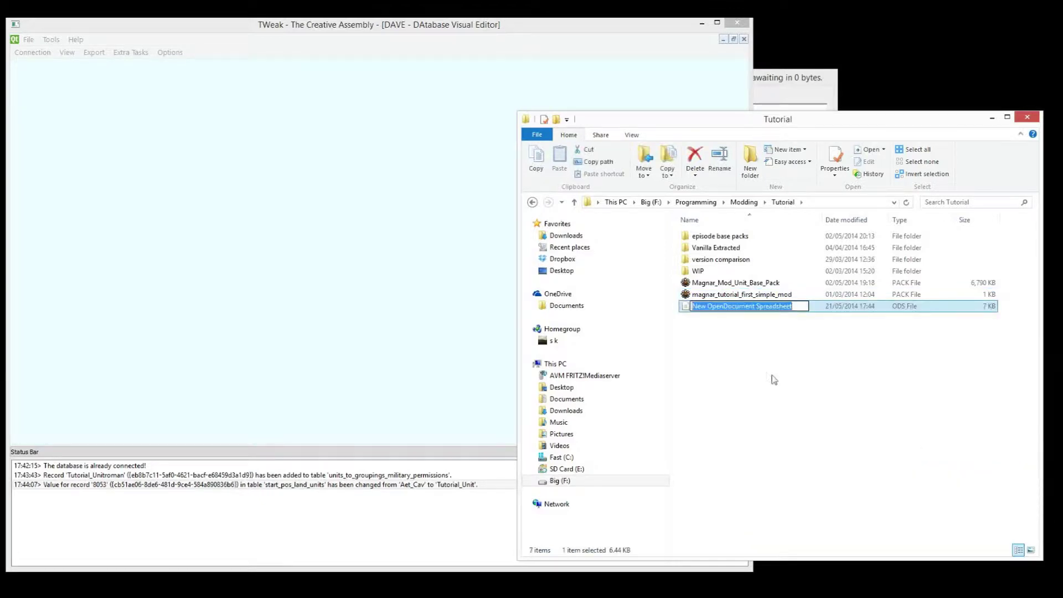
type("Sta")
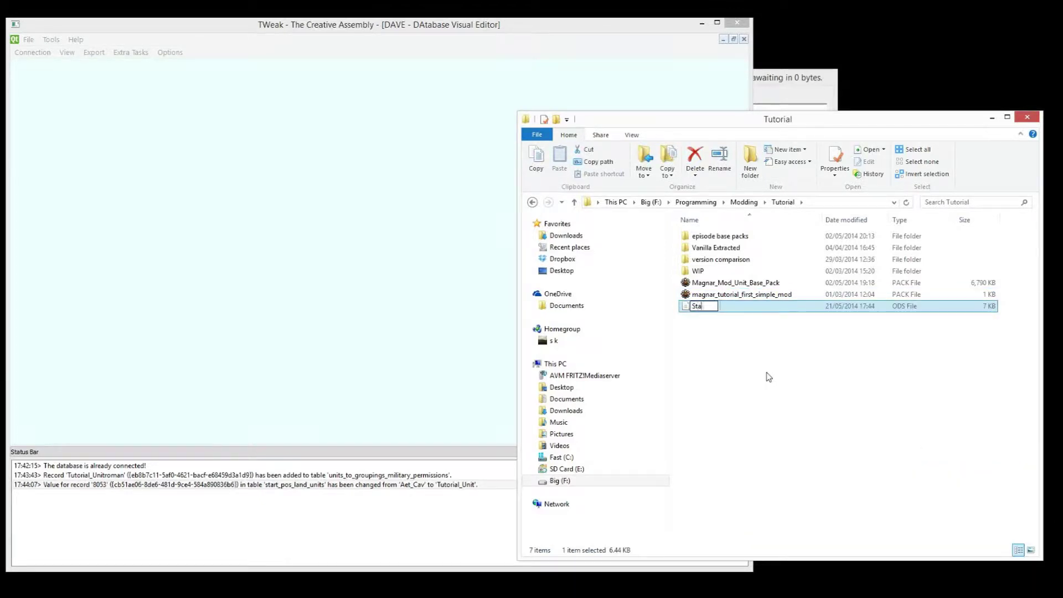
type("rtpos Backup")
key("Return")
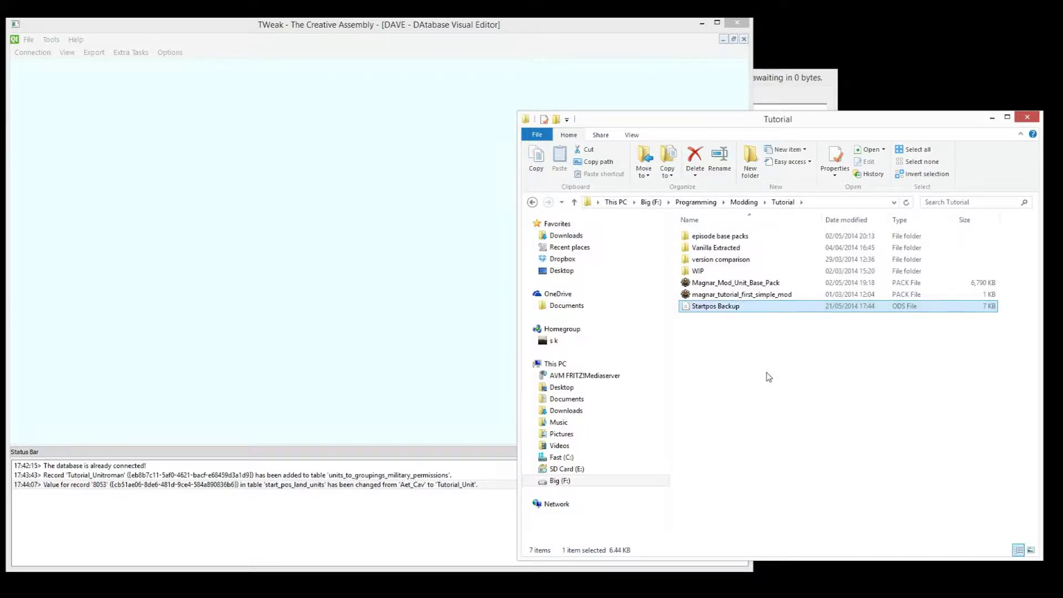
right_click(732, 311)
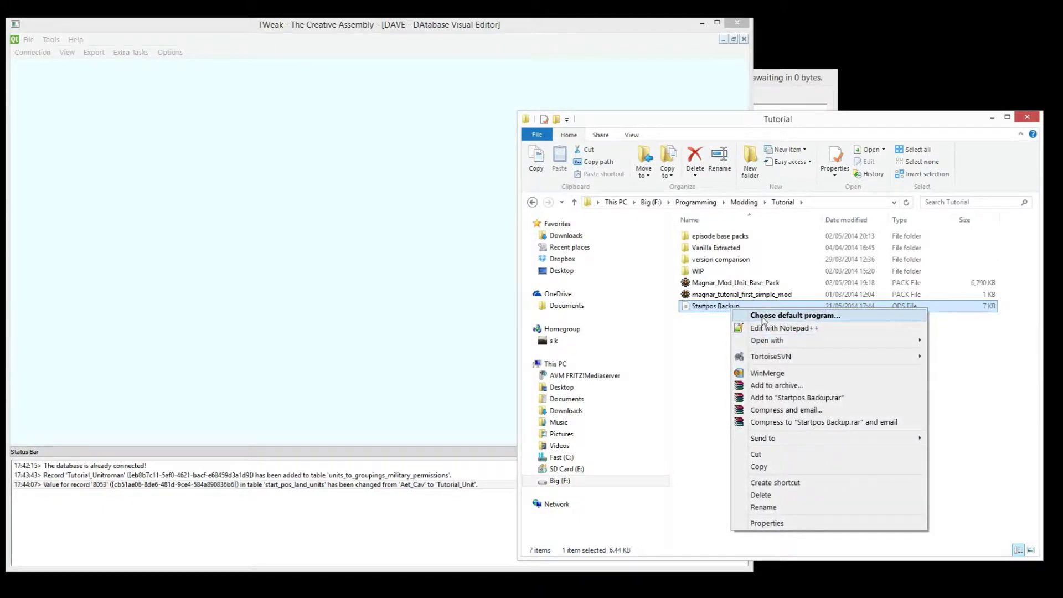
left_click(706, 309)
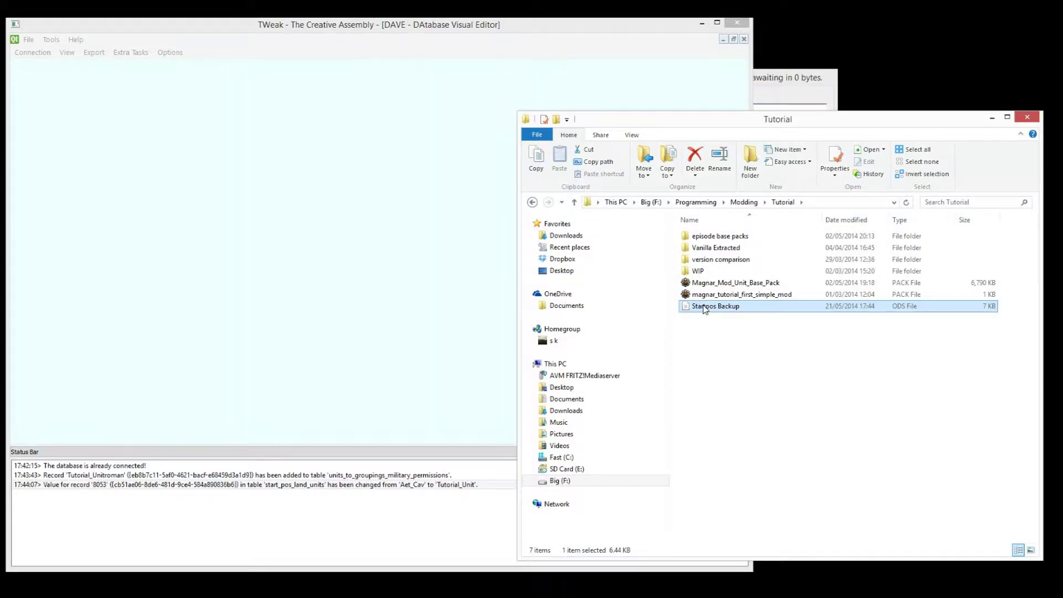
Open Startpos Backup in OpenOffice Calc and finish the welcome wizard
double_click(704, 307)
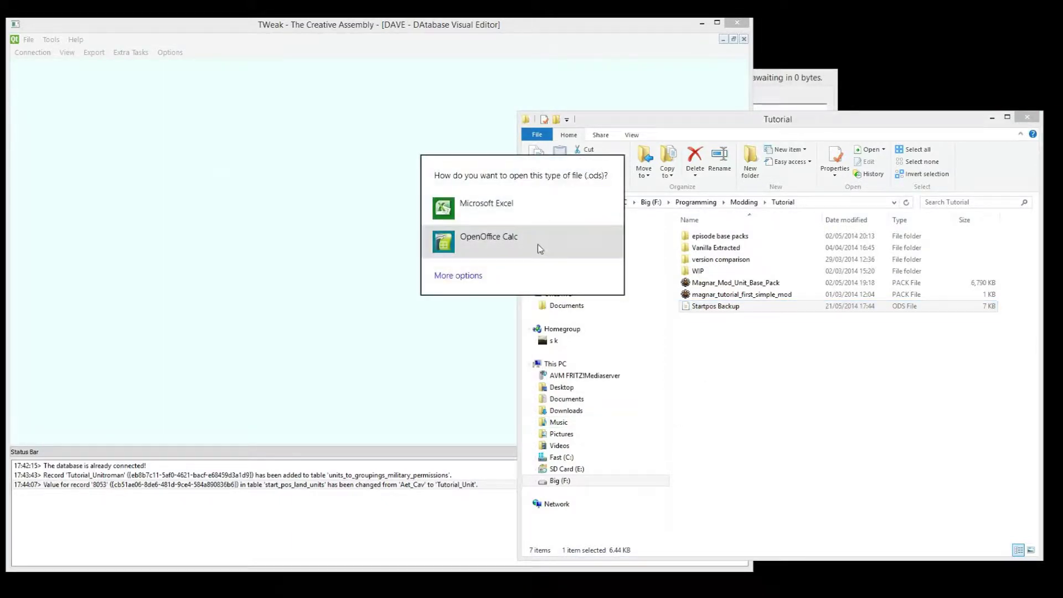
left_click(478, 242)
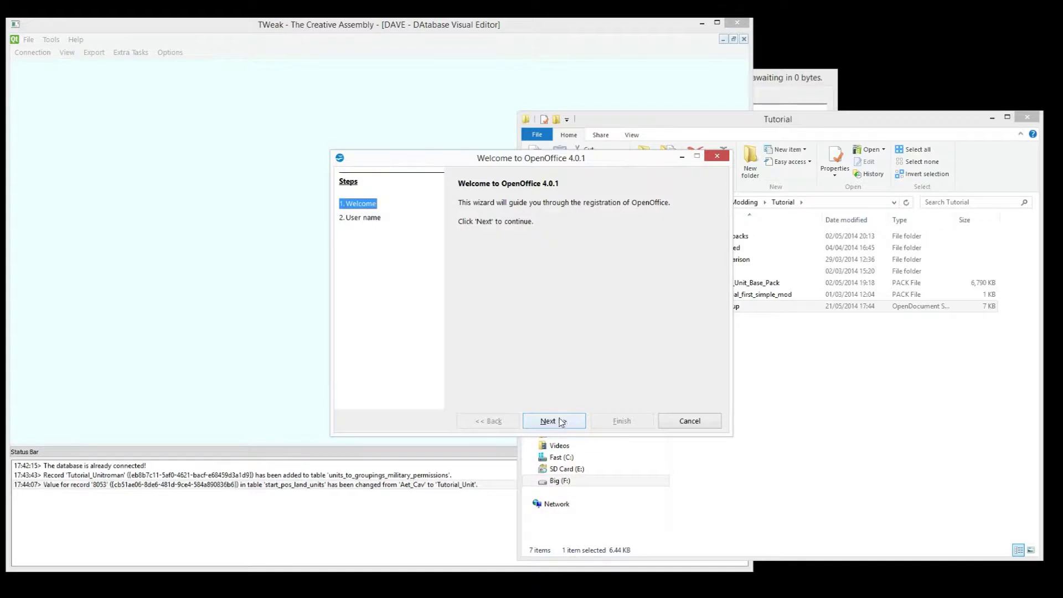
left_click(561, 422)
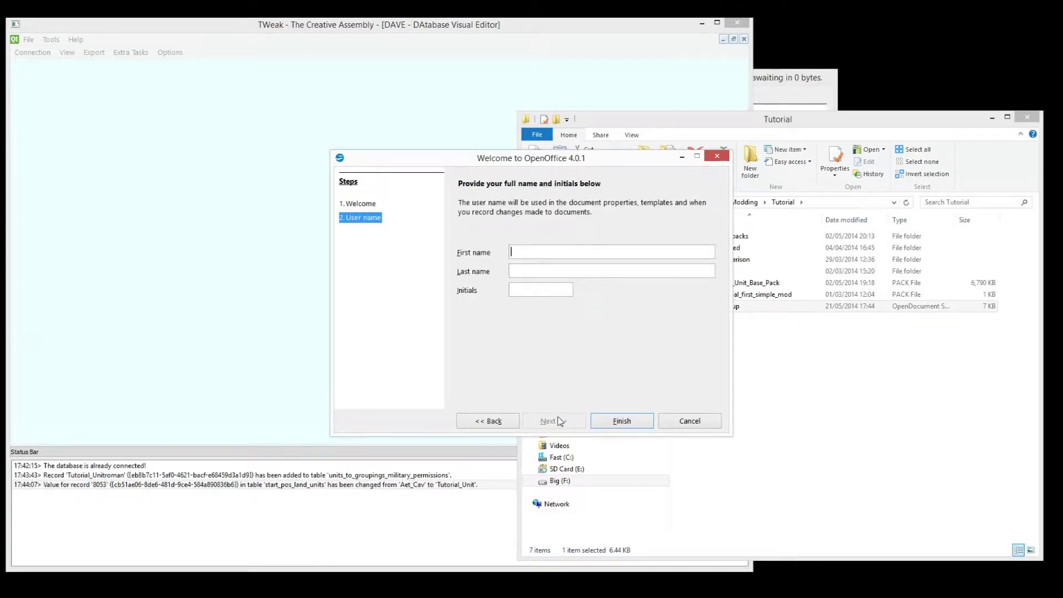
left_click(622, 421)
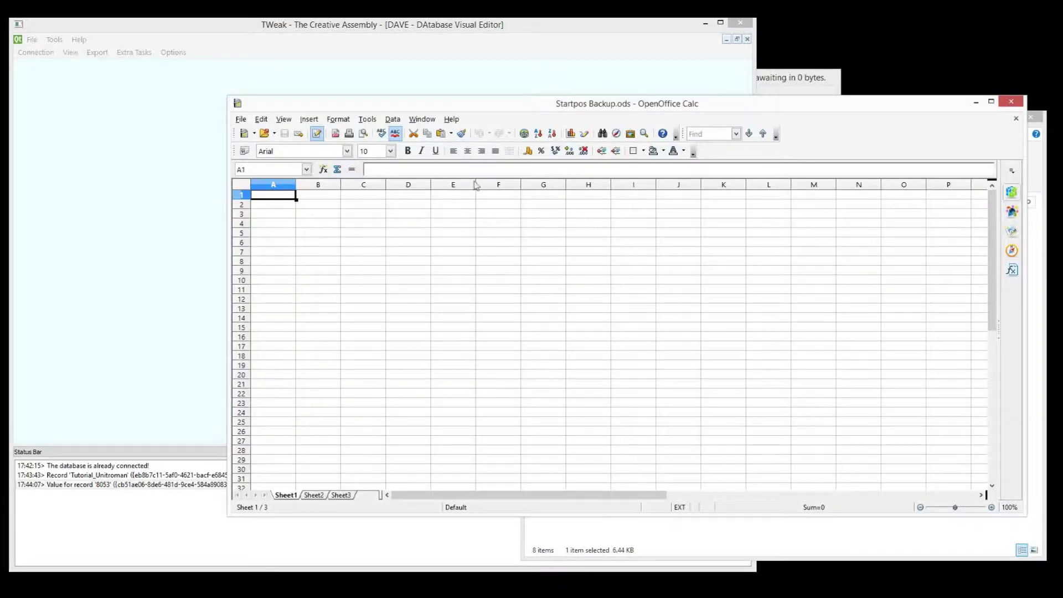
Narrow and reposition the Calc window beside DAVE, then bring DAVE forward
left_click_drag(229, 271, 373, 258)
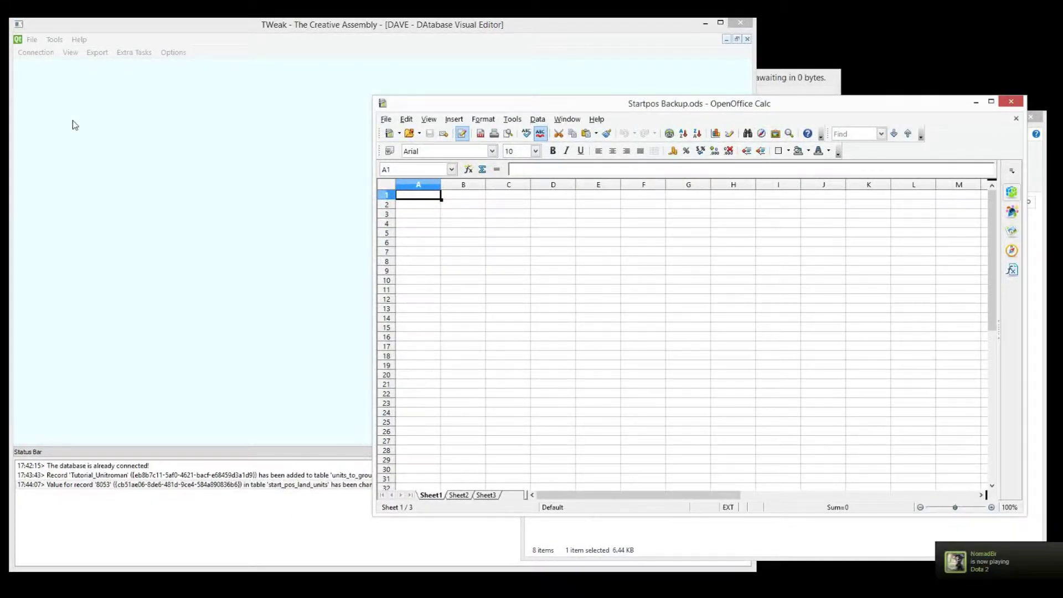
left_click_drag(770, 109, 803, 120)
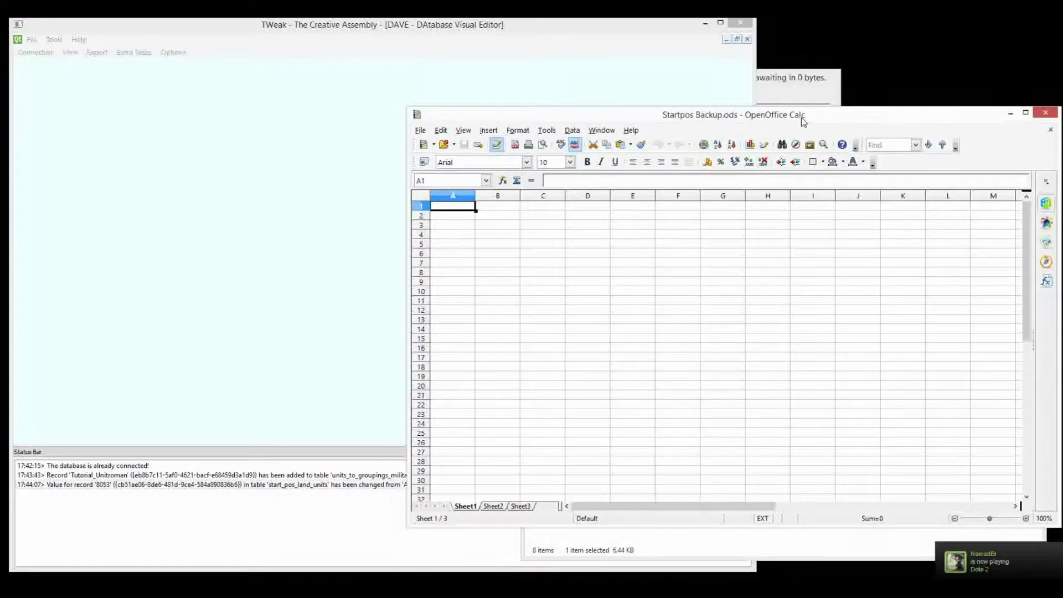
left_click(236, 128)
Open DAVE's Table Launcher and enlarge it beside the Calc spreadsheet
left_click(70, 53)
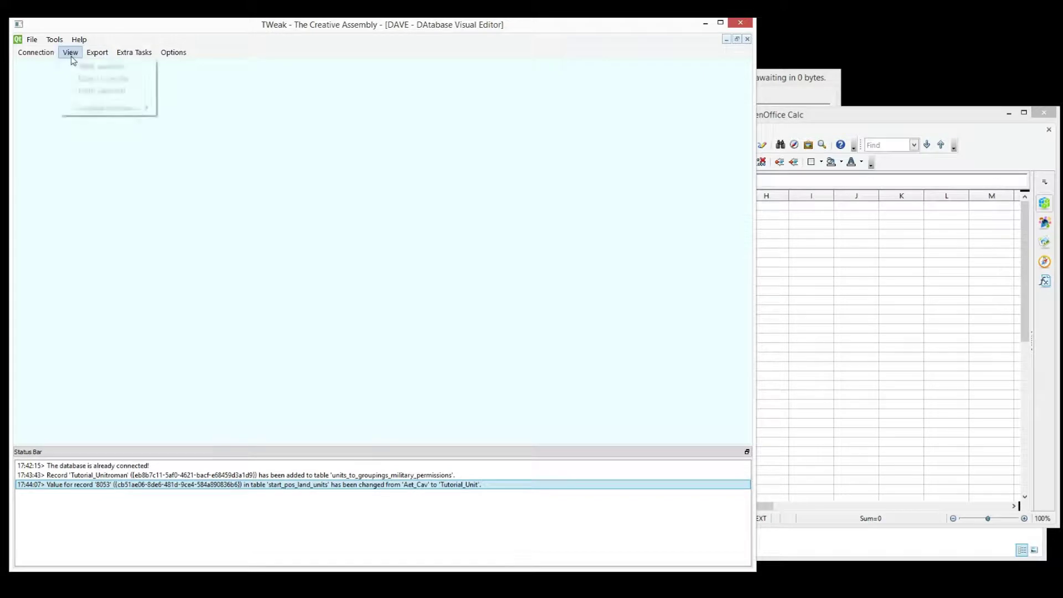
left_click(77, 66)
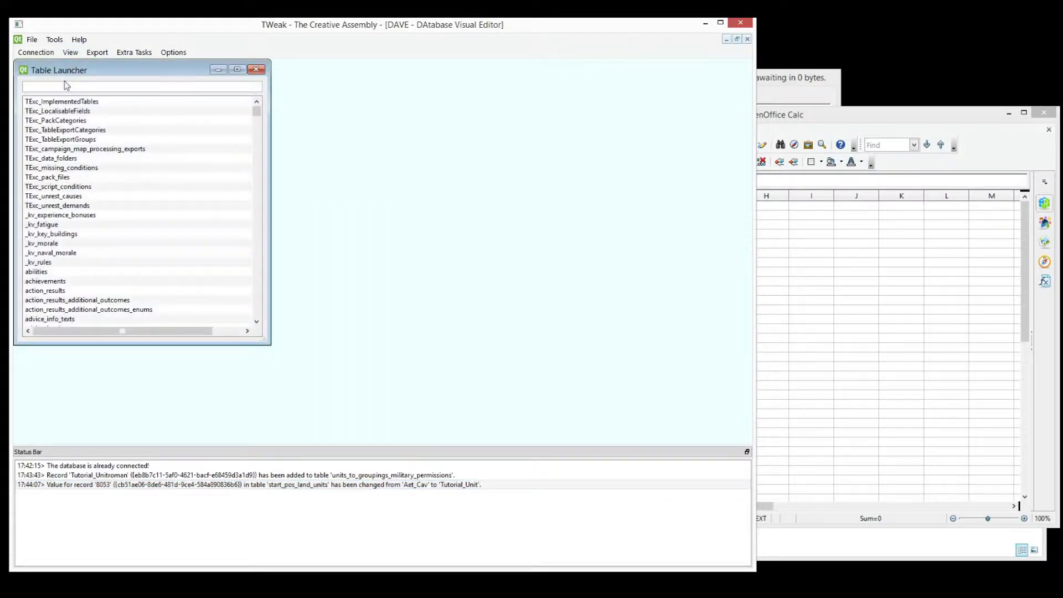
left_click_drag(271, 344, 314, 382)
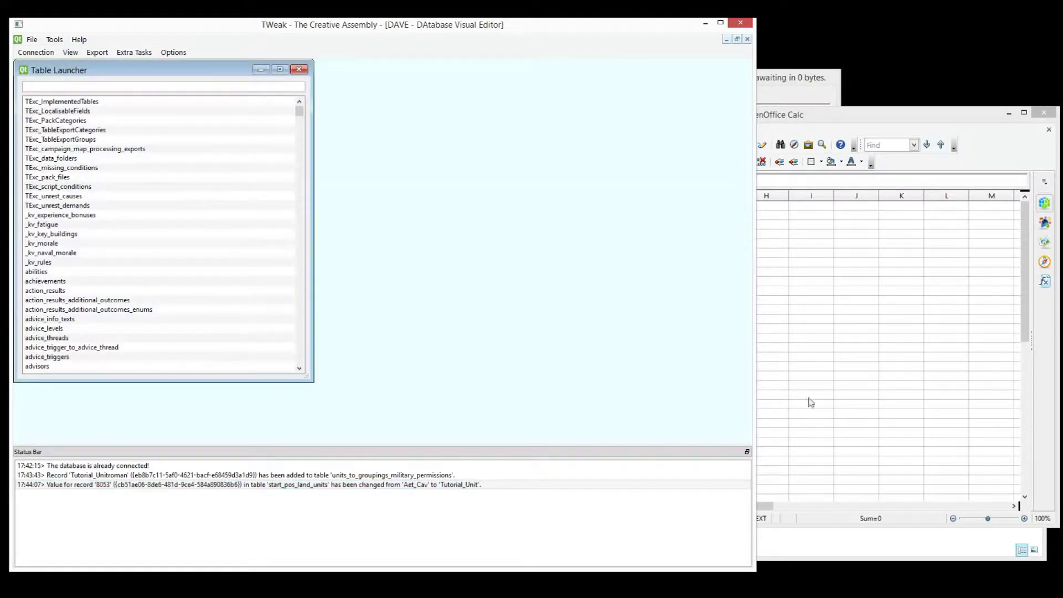
left_click(873, 382)
right_click(463, 511)
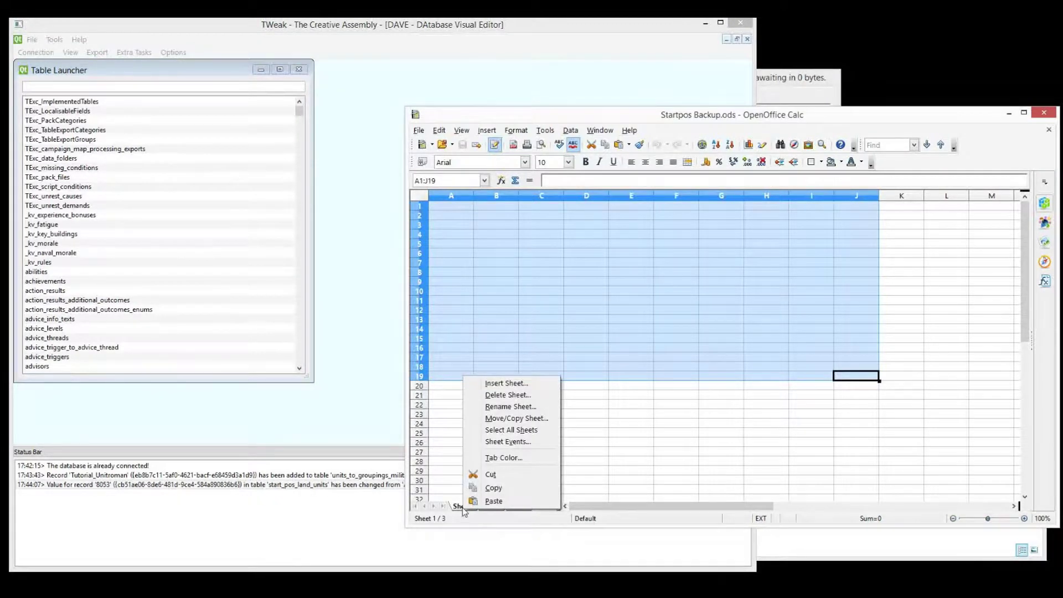
left_click(117, 217)
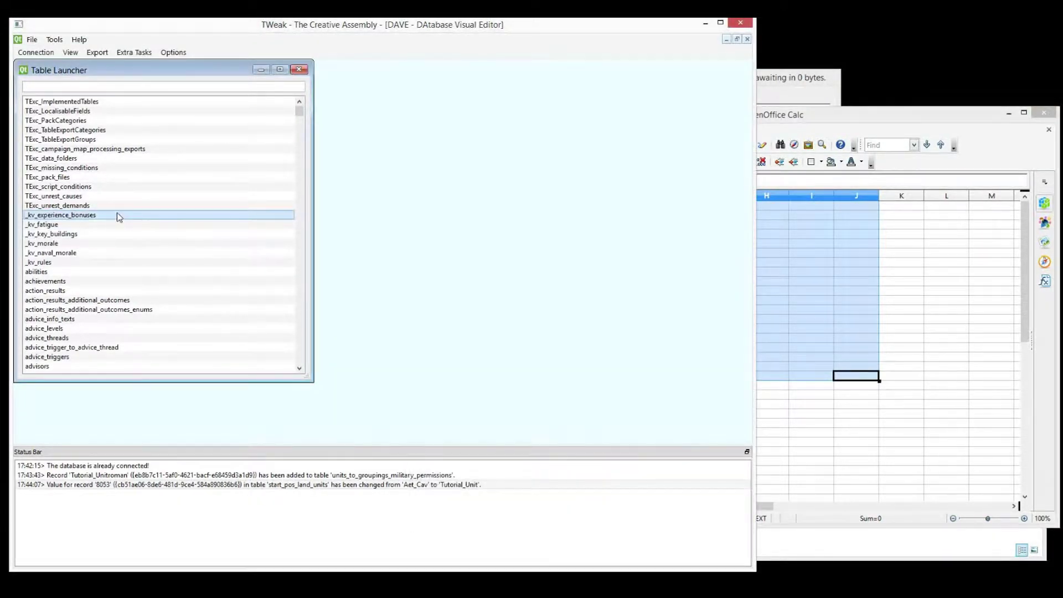
Scroll the table list and open units_to_groupings_military_permissions, showing 1939 records
left_click_drag(300, 112, 305, 329)
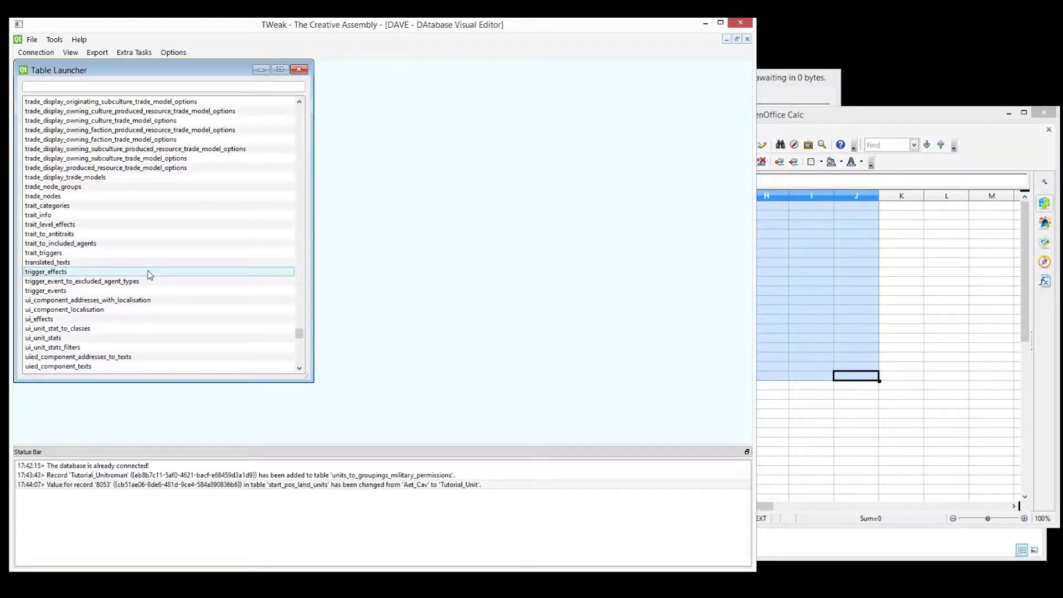
left_click(155, 170)
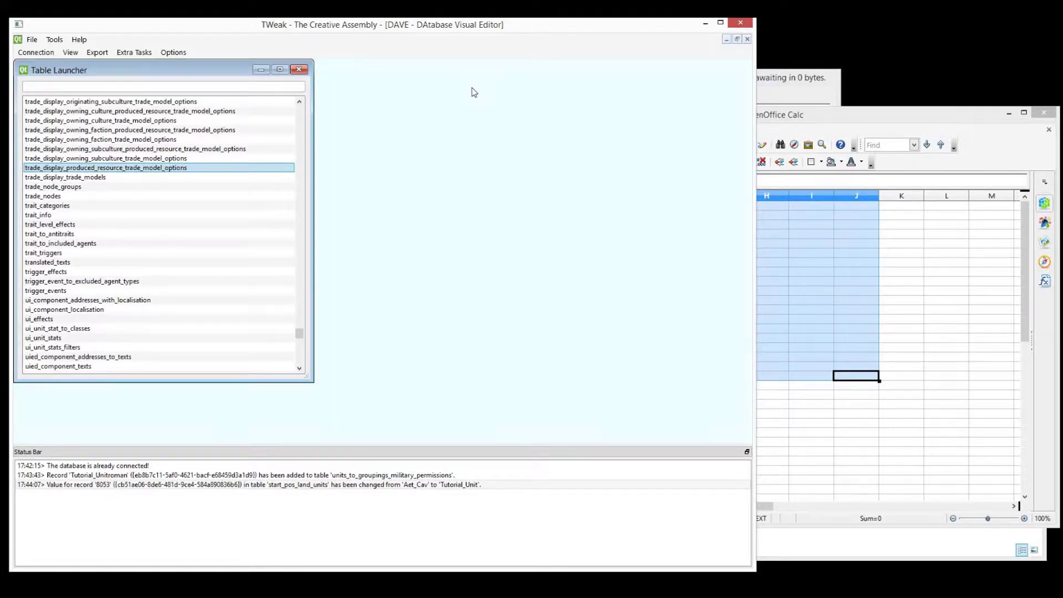
left_click(849, 275)
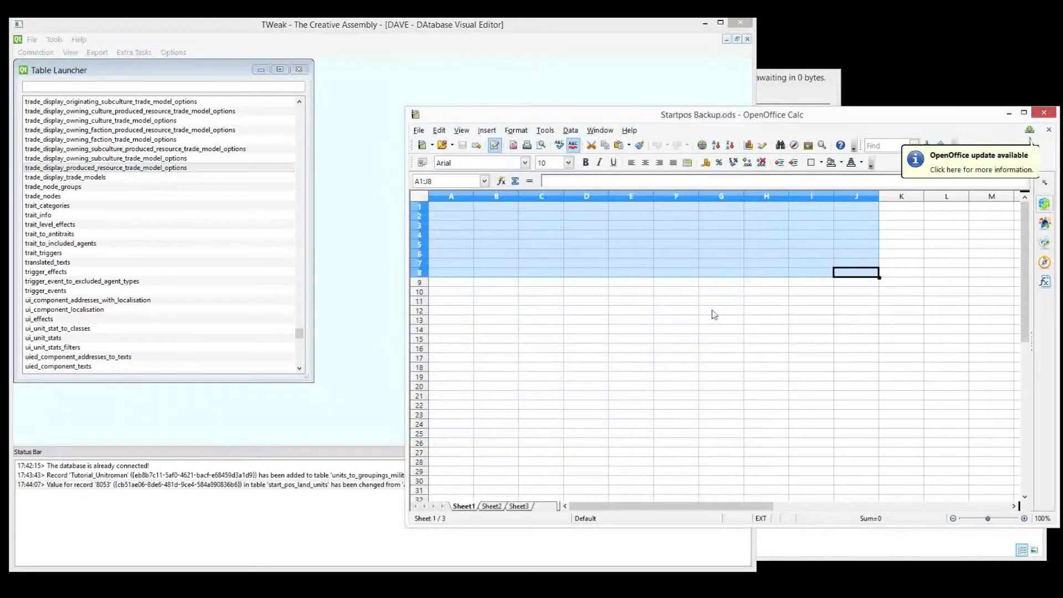
left_click(713, 313, "shift")
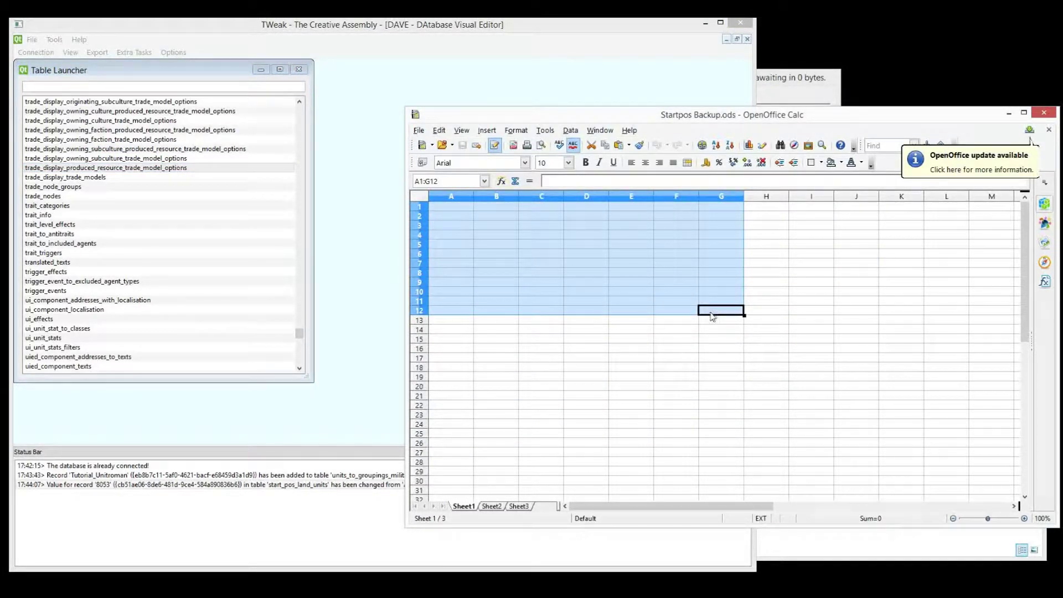
left_click_drag(299, 333, 310, 351)
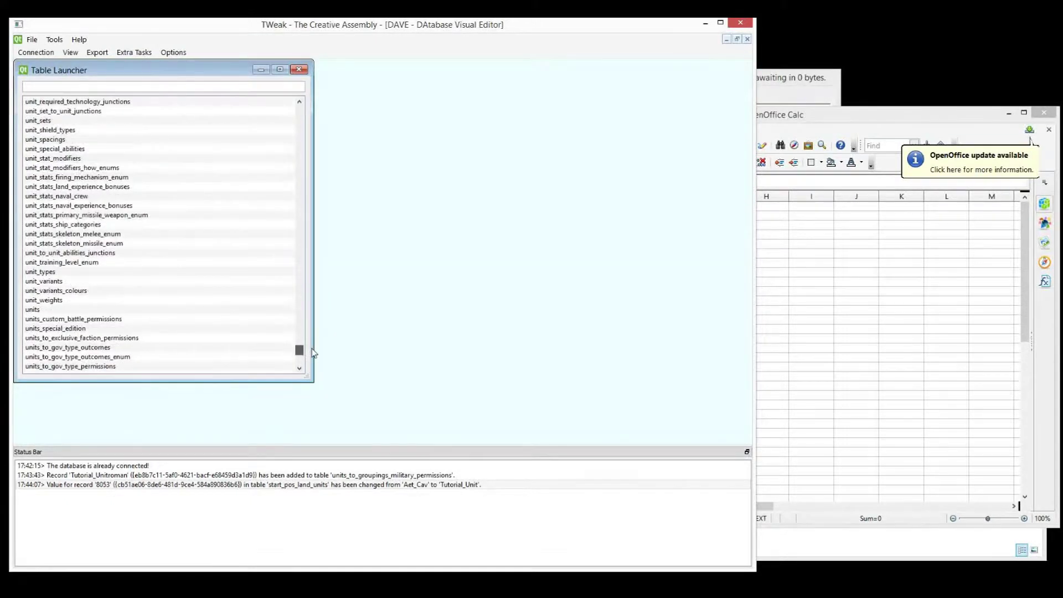
scroll(251, 359, "down", 3)
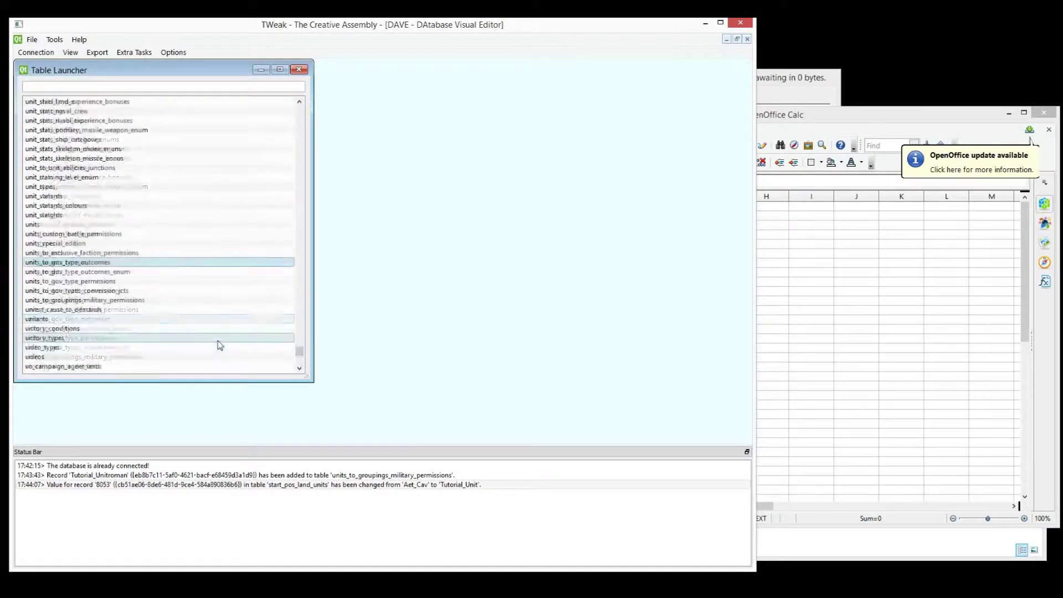
double_click(102, 303)
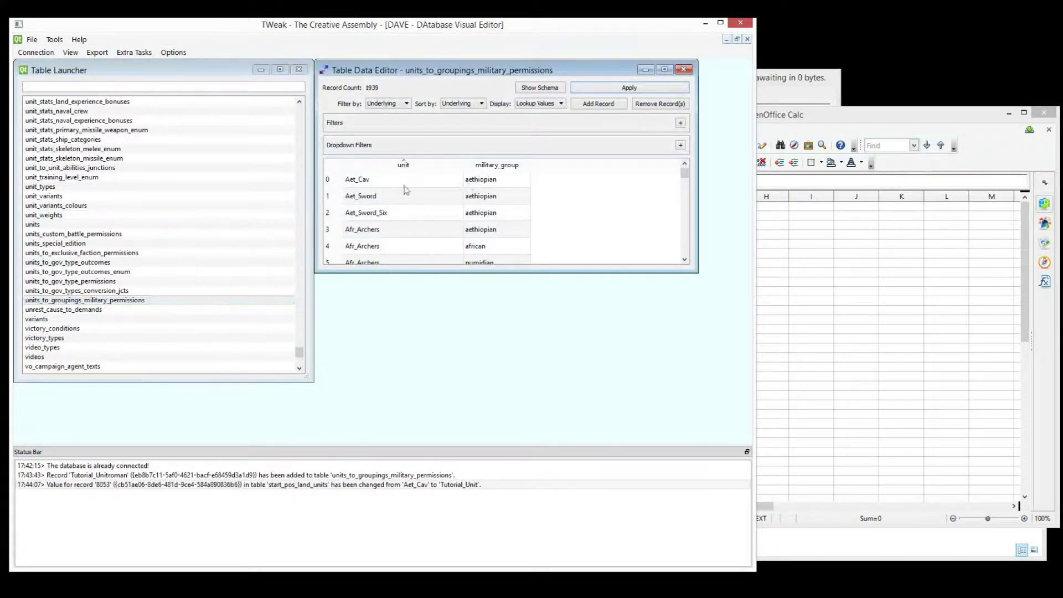
Select all units_to_groupings_military_permissions records with Ctrl+A, then return to Calc at cell A1
left_click_drag(365, 188, 497, 232)
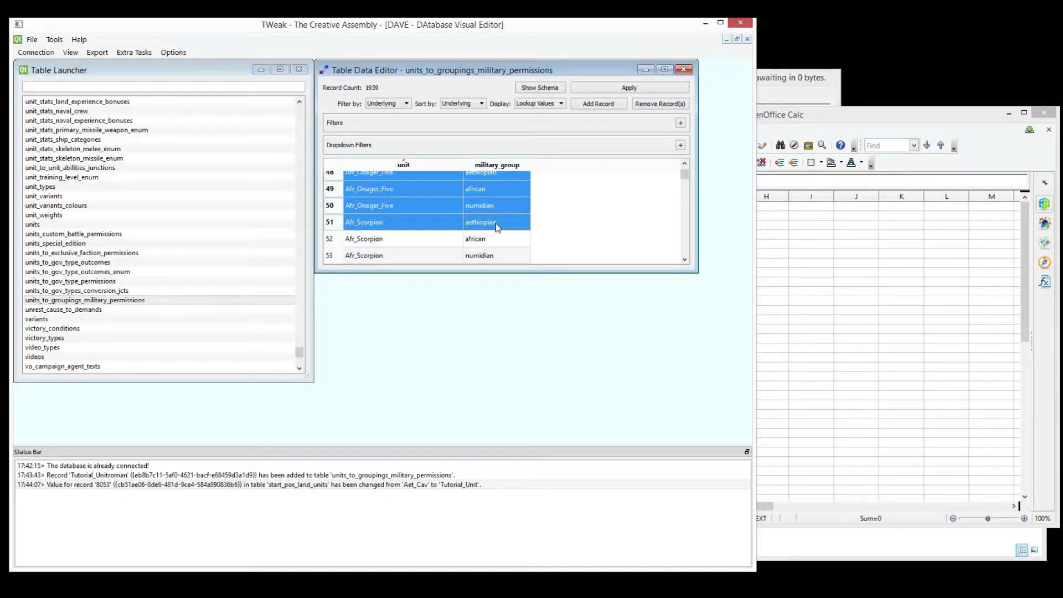
scroll(501, 228, "down", 8)
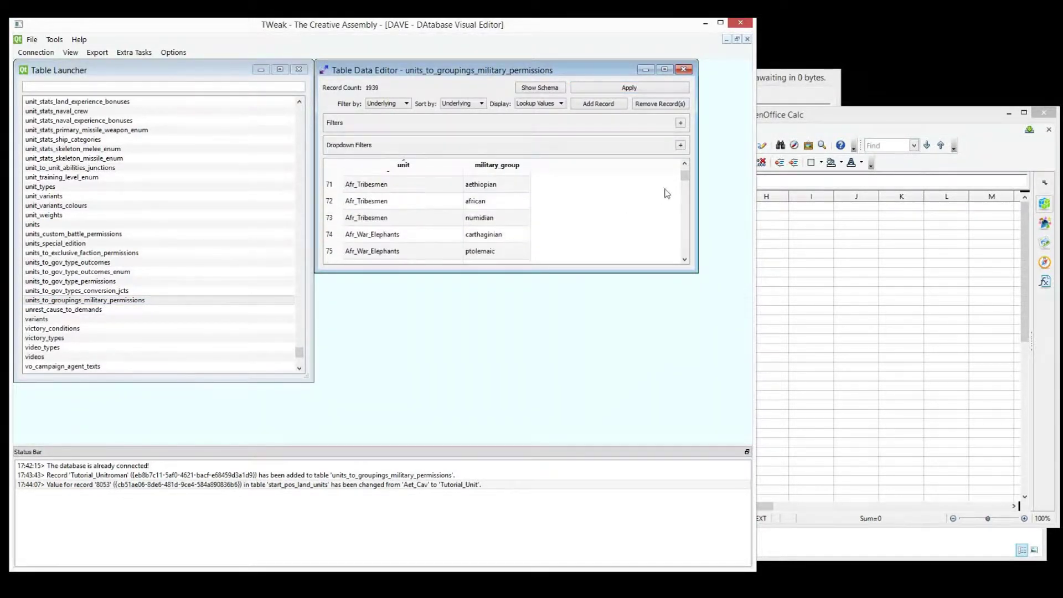
key("ctrl+a")
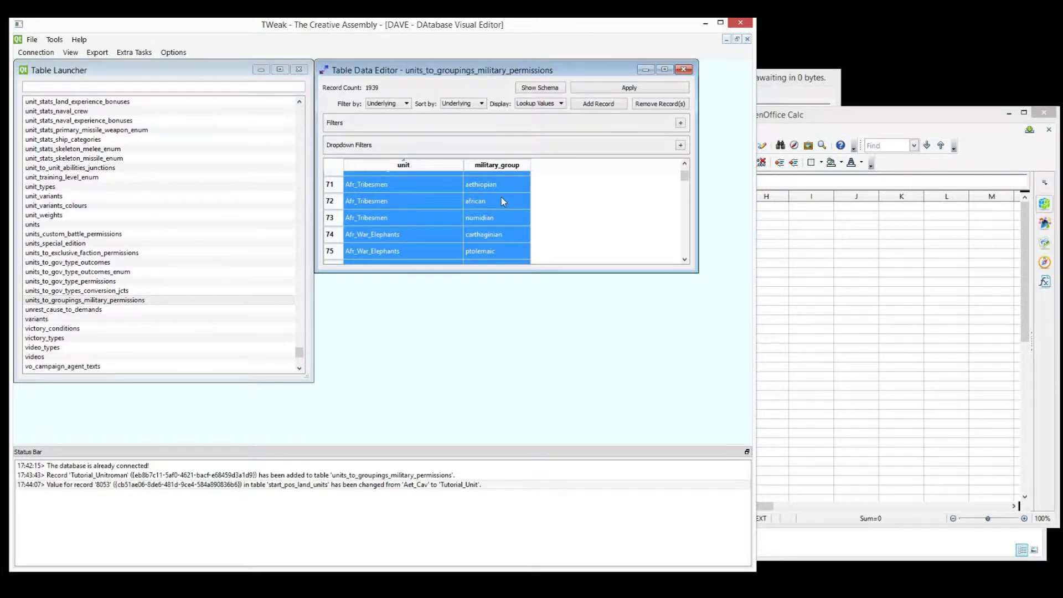
left_click(842, 272)
left_click_drag(492, 235, 452, 210)
Paste Special the records at A1 through Text Import, then autofit columns A and B
left_click(451, 206)
right_click(451, 206)
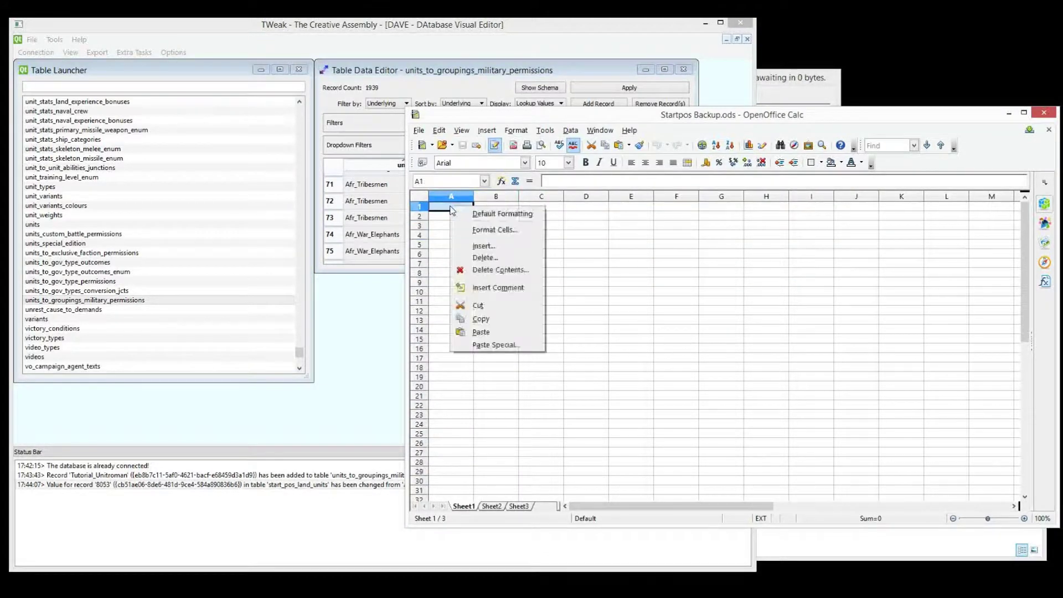
left_click(471, 343)
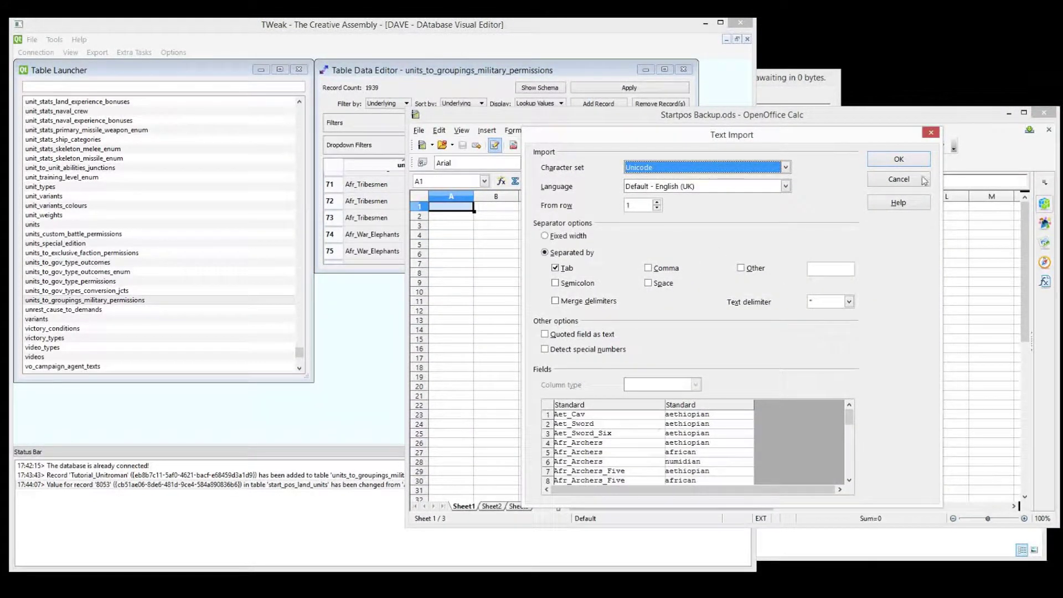
left_click(898, 159)
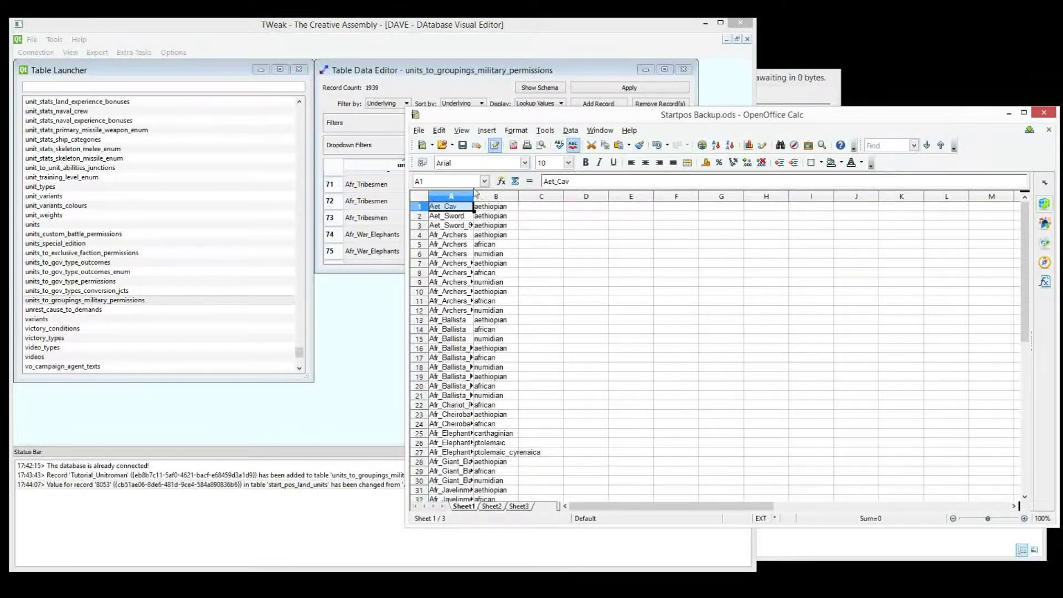
mouse_move(473, 193)
left_mouse_down()
mouse_move(461, 195)
mouse_move(483, 197)
left_mouse_up()
double_click(461, 196)
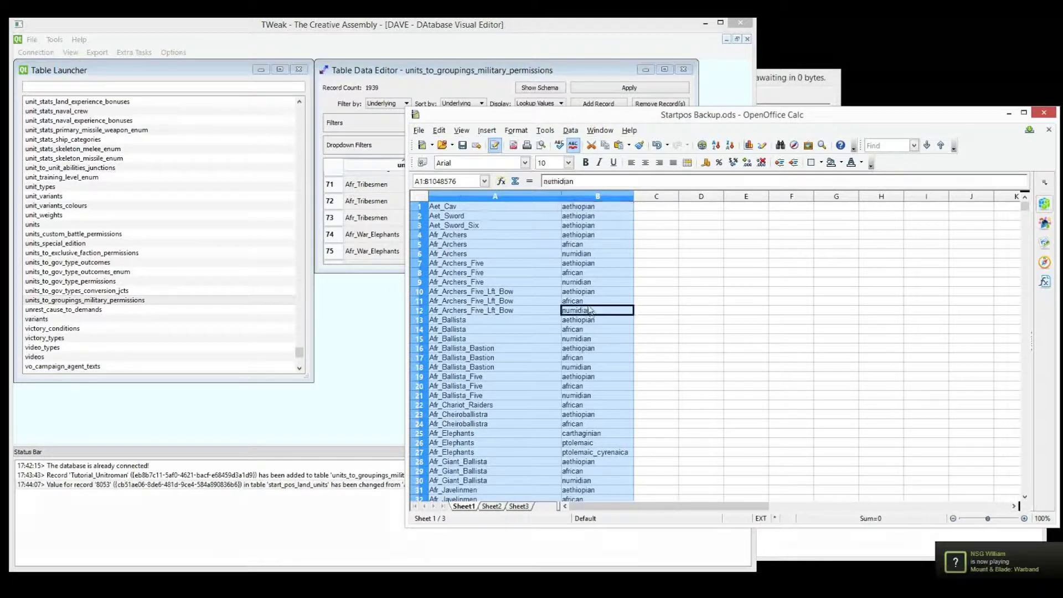
left_click(498, 272)
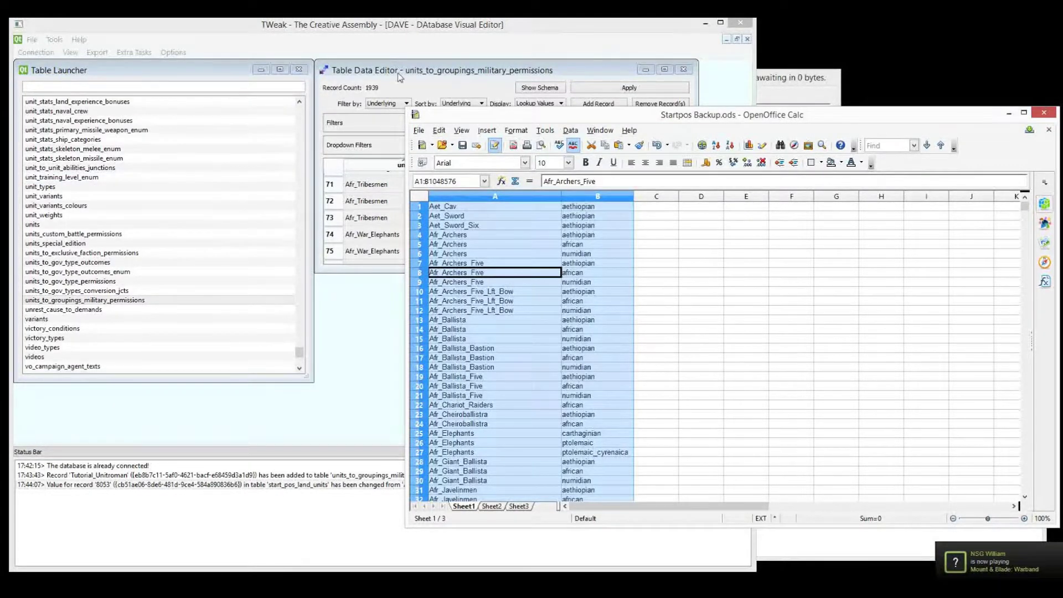
left_click_drag(399, 77, 212, 94)
left_click(802, 268)
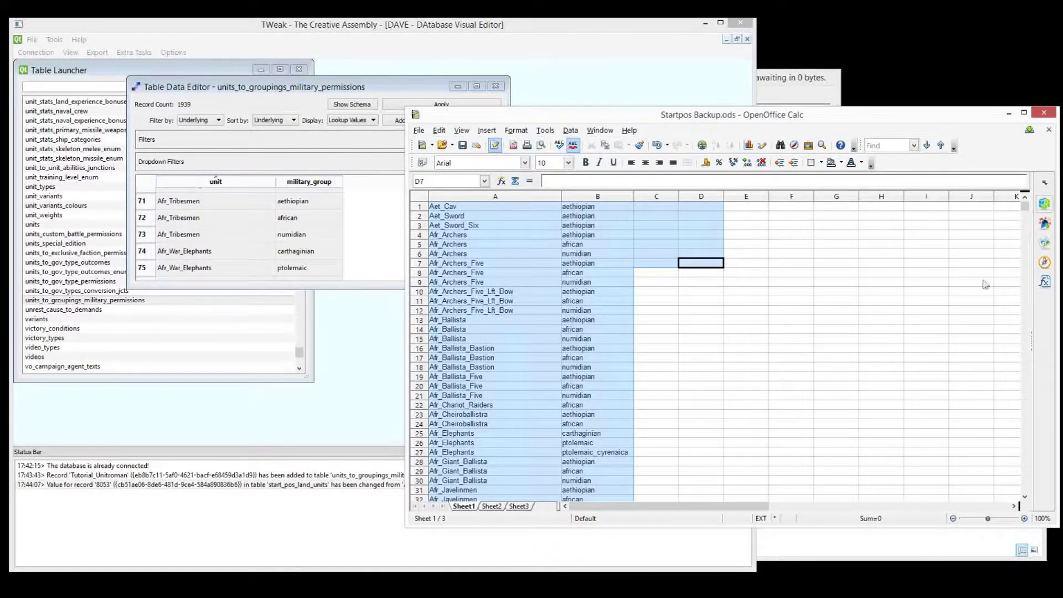
Rename Sheet1 to 'unit to military permission' and close the table in DAVE
right_click(467, 507)
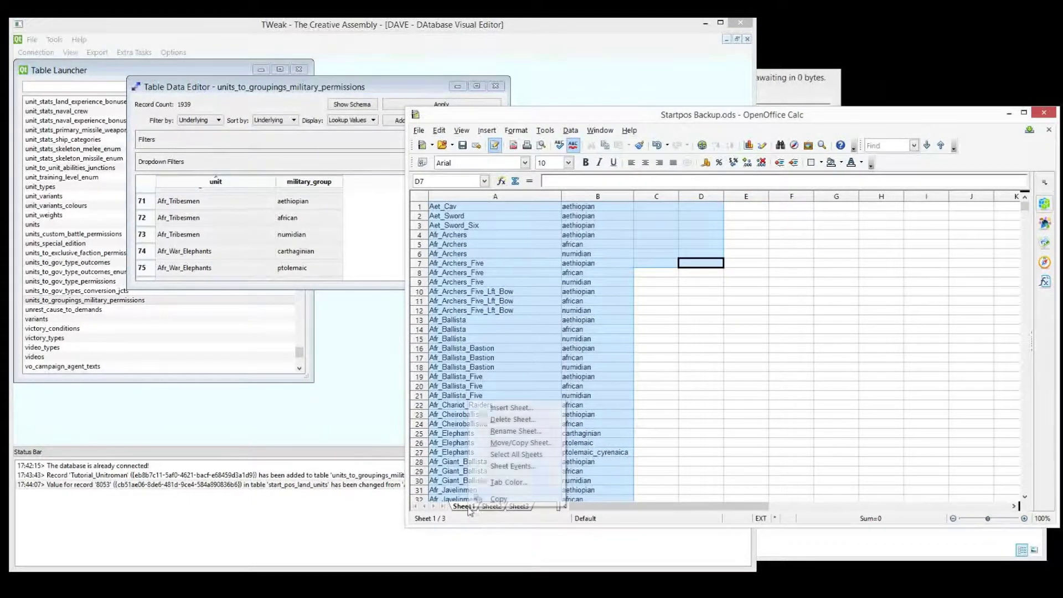
left_click(512, 431)
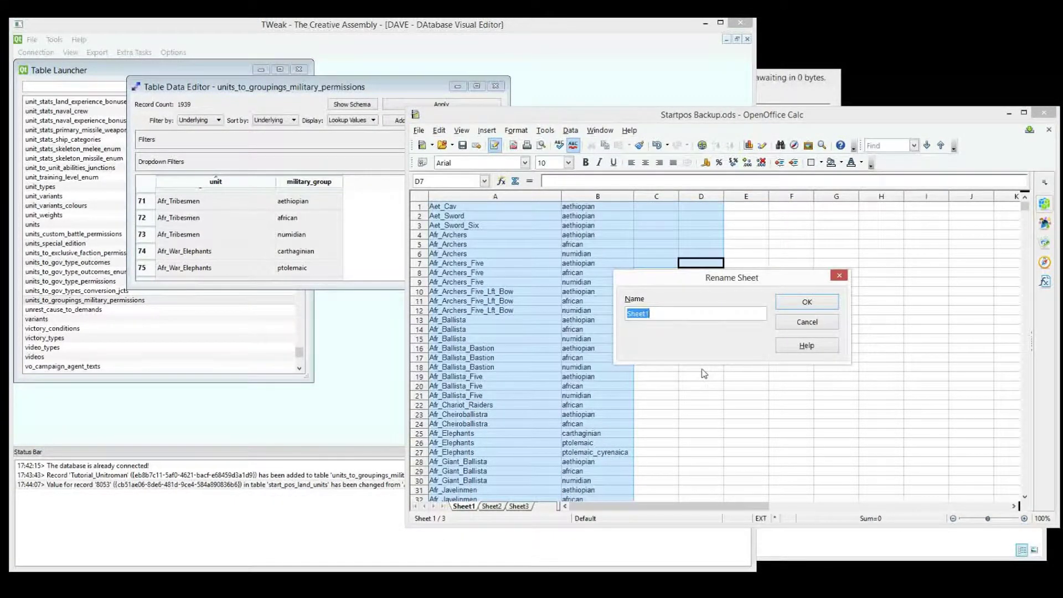
type("unit to military permission")
left_click(829, 304)
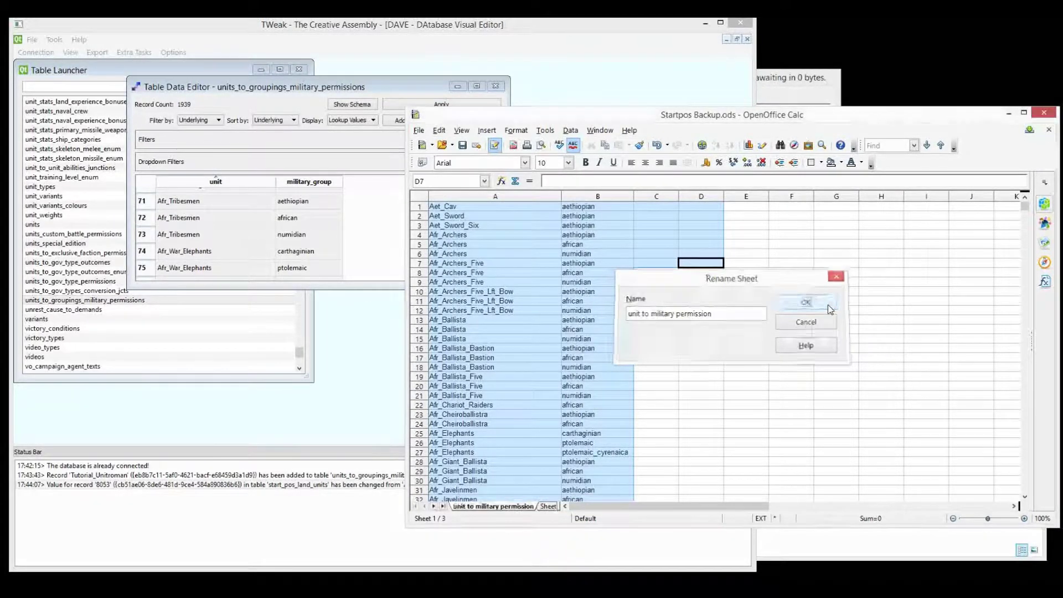
left_click(296, 89)
left_click(494, 86)
Rename the empty Sheet2 to 'main units', then bring DAVE's Table Launcher forward
left_click(966, 368)
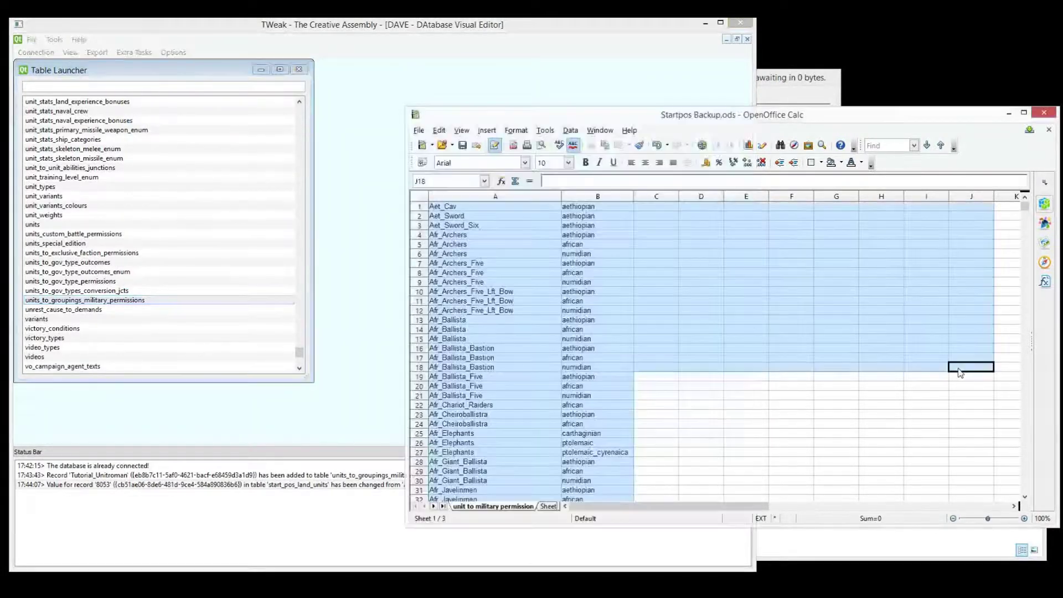
left_click_drag(562, 506, 797, 506)
left_click(558, 507)
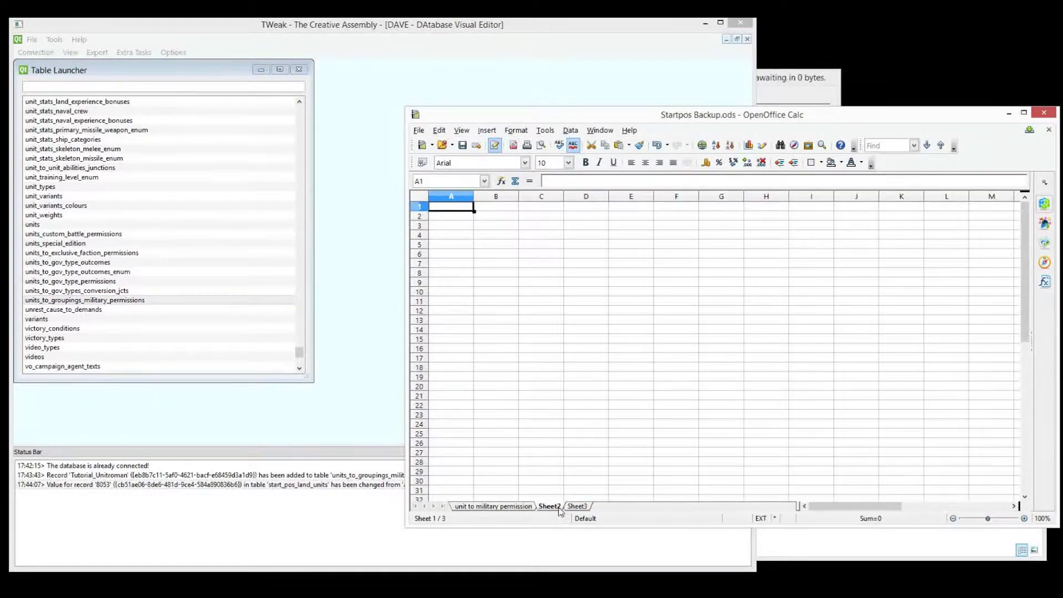
right_click(544, 506)
left_click(592, 402)
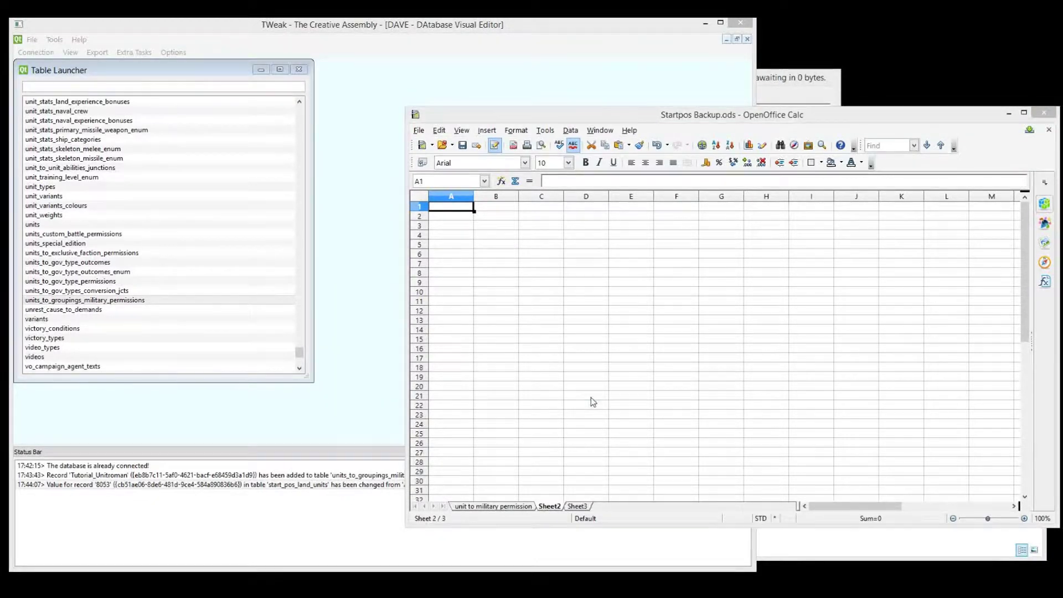
type("main units")
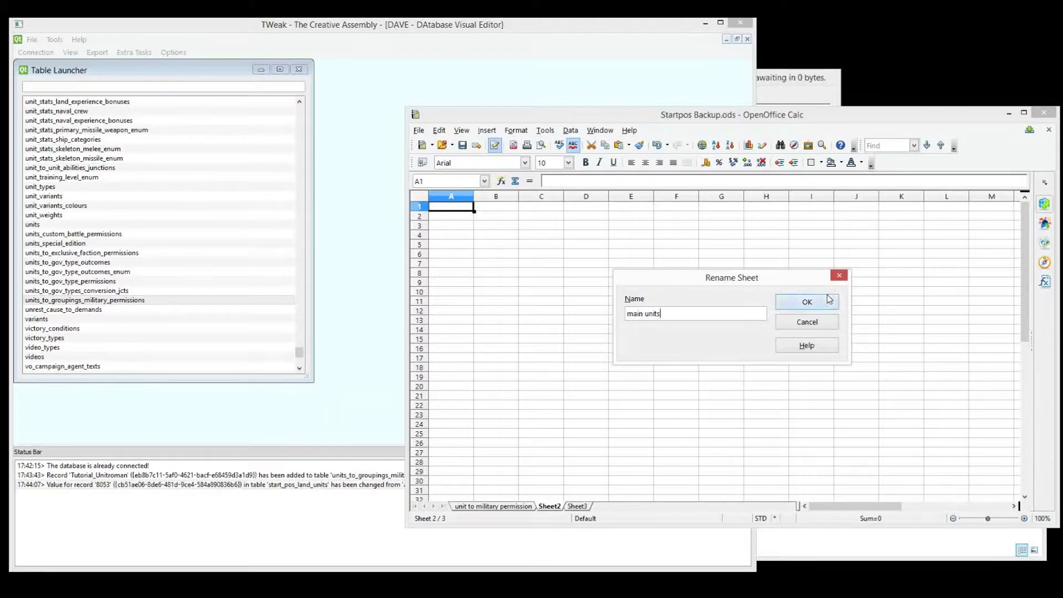
left_click(807, 301)
left_click(145, 206)
left_click_drag(299, 353, 293, 275)
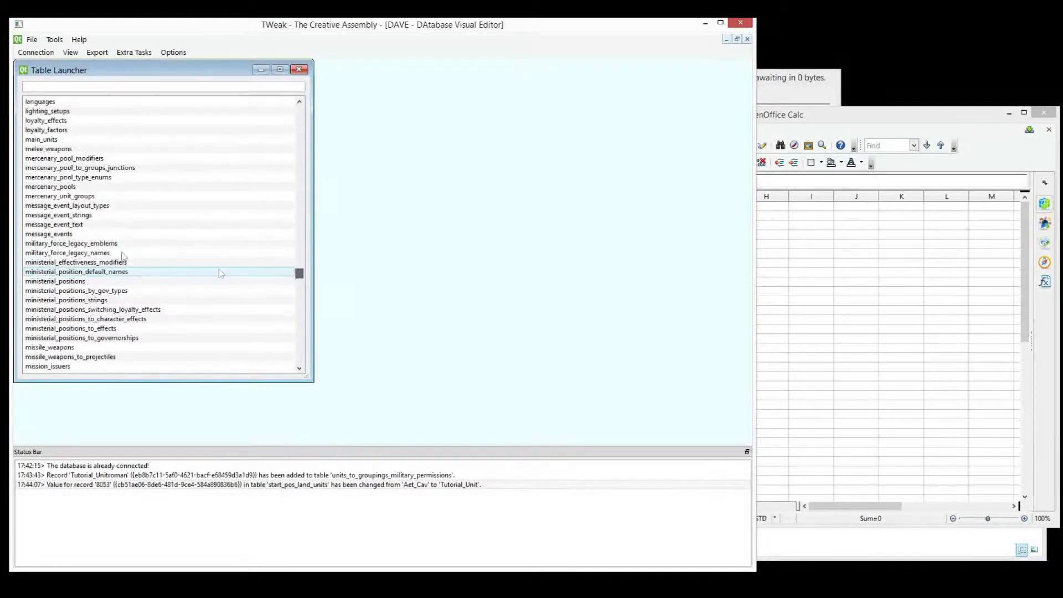
Open the main_units table in an enlarged editor and inspect land_unit values Afr_Archers and Aet_Sword
left_click(74, 225)
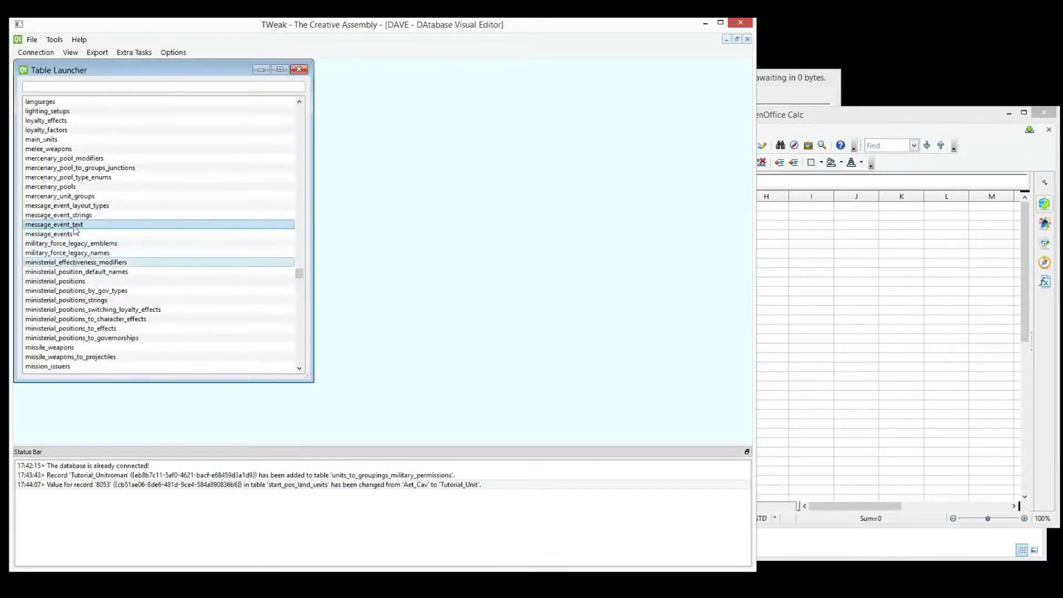
left_click(69, 140)
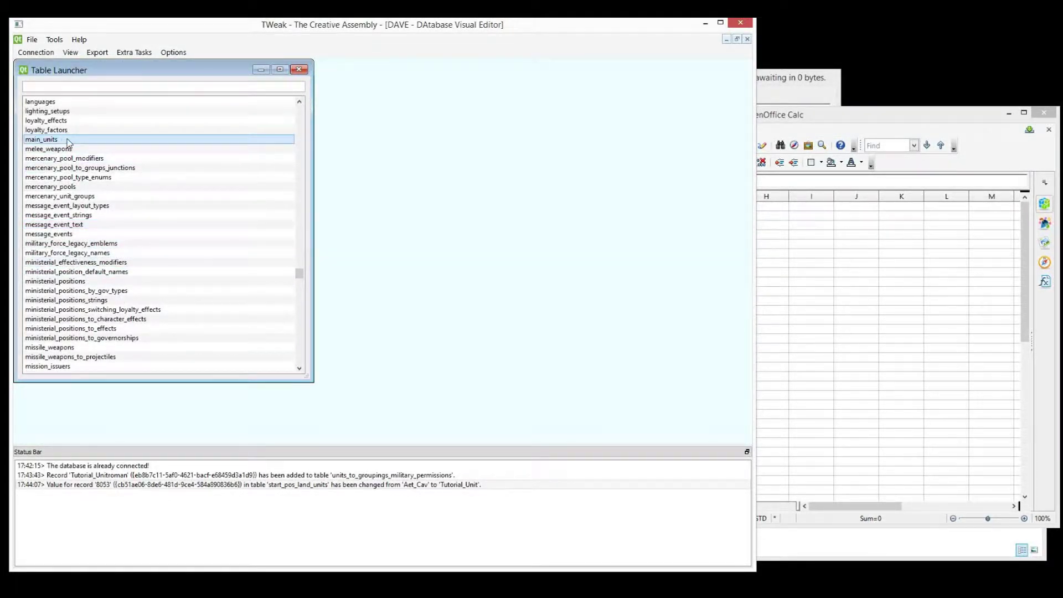
double_click(68, 140)
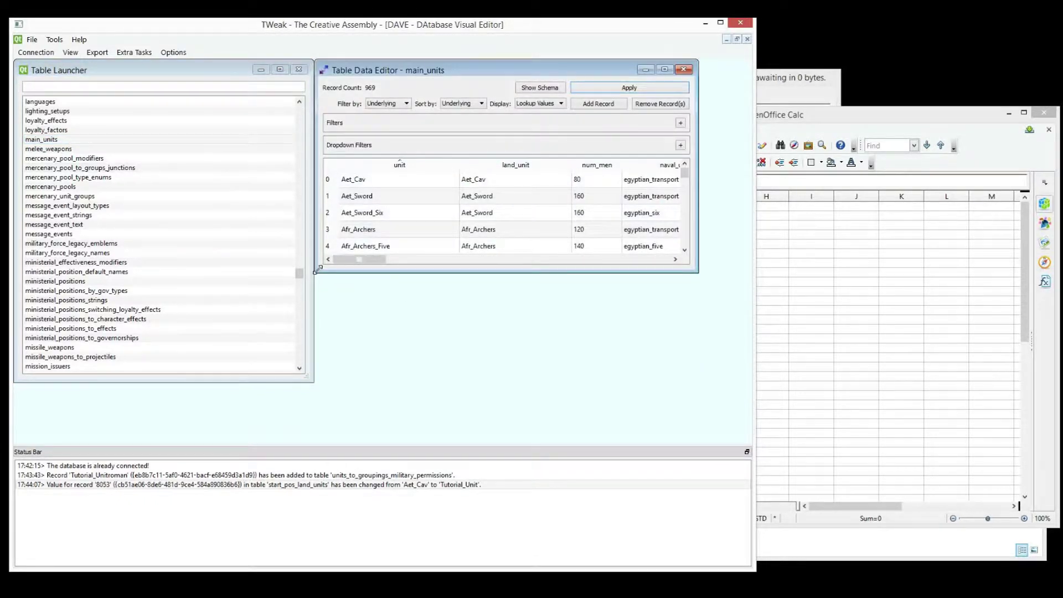
left_click_drag(228, 320, 29, 433)
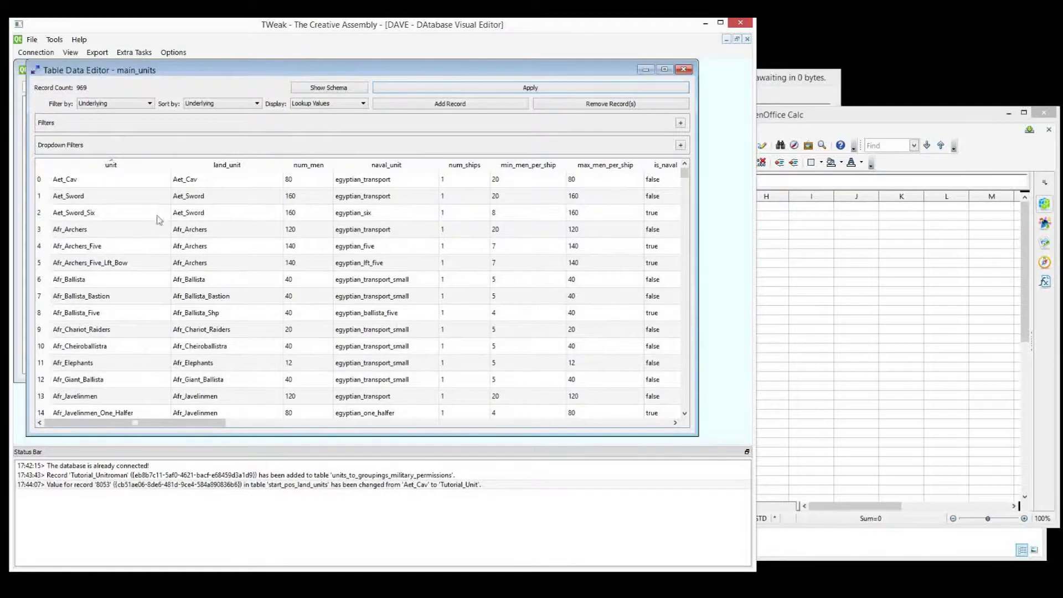
left_click(247, 250)
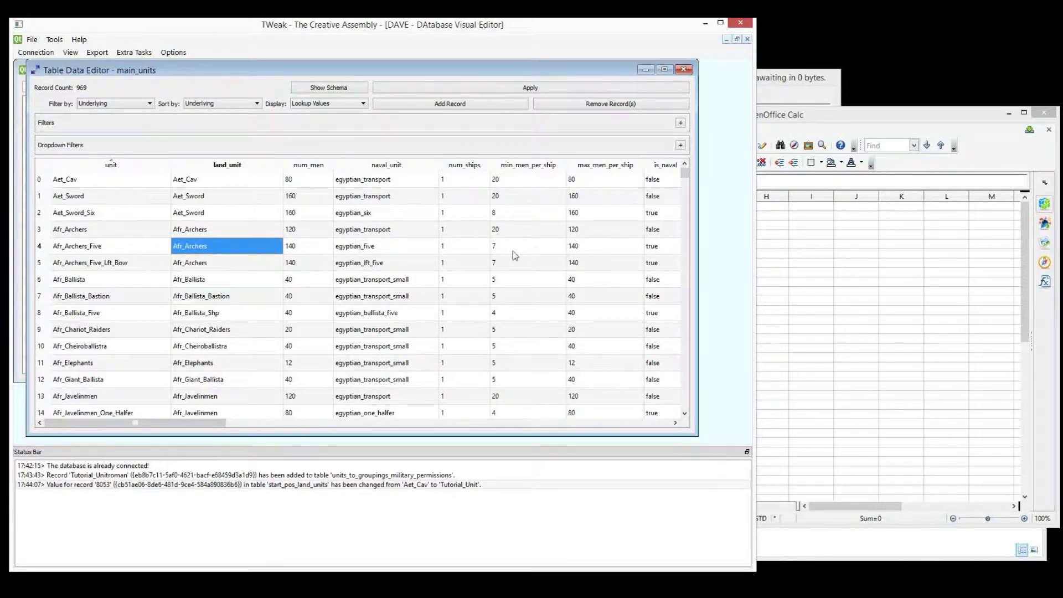
left_click(192, 220)
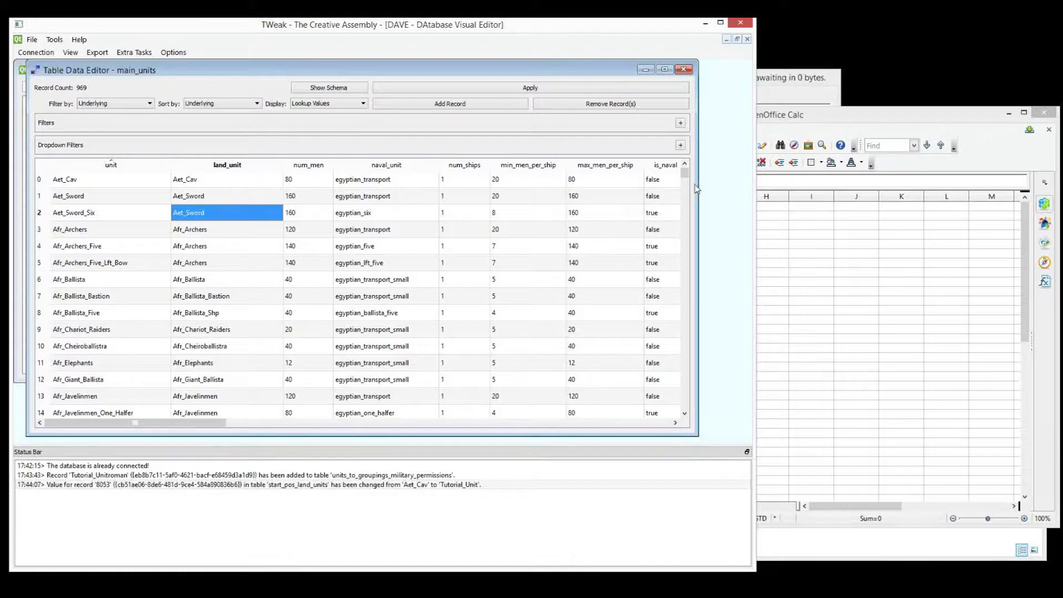
Scroll to the Tutorial_Unit record in row 968, then select and copy every main_units record
left_click_drag(689, 181, 687, 404)
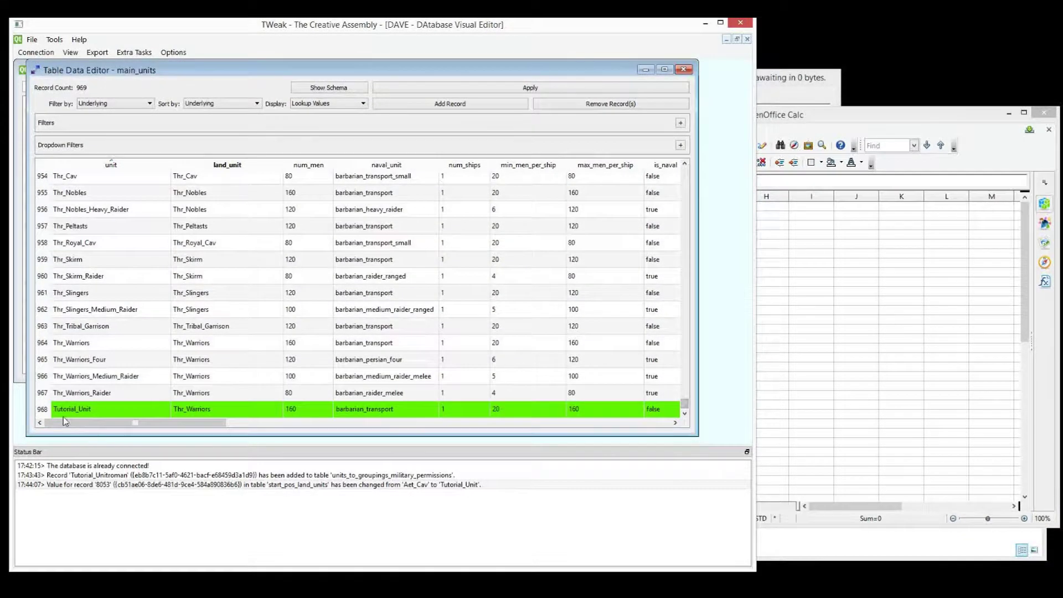
left_click(45, 413)
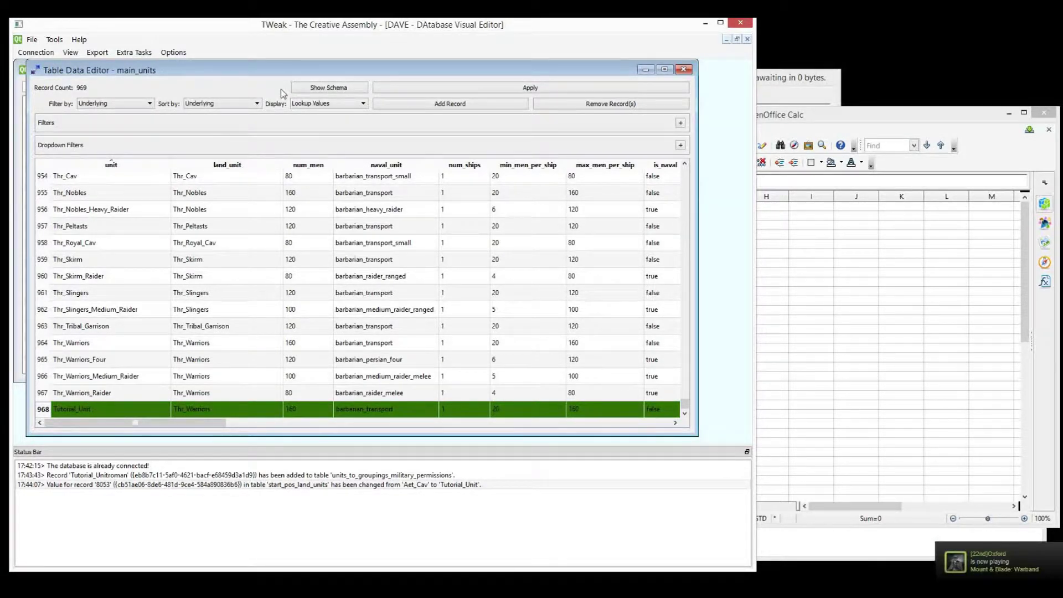
left_click_drag(242, 314, 242, 323)
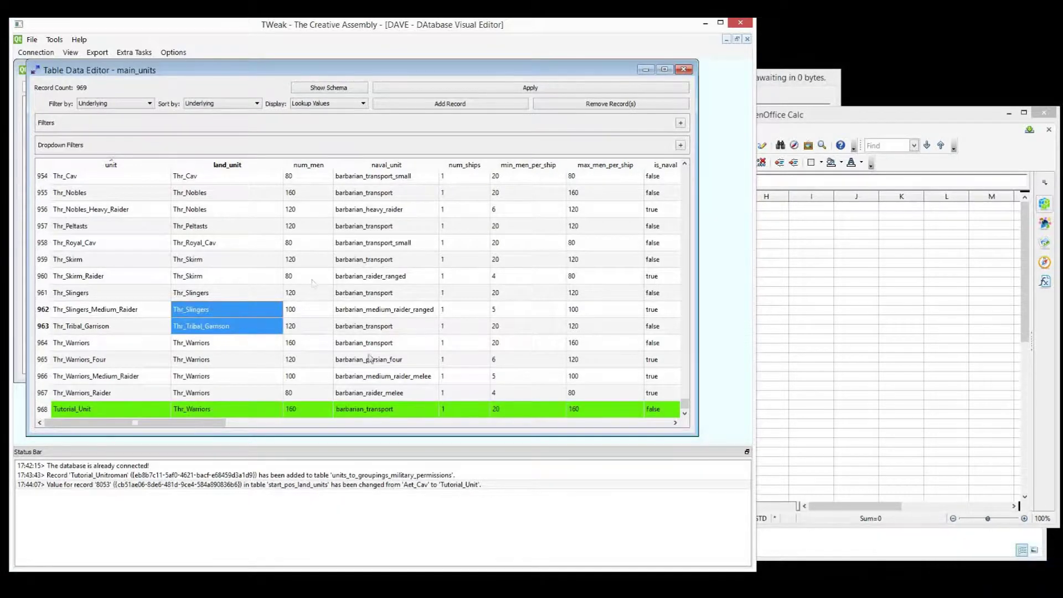
left_click(462, 260)
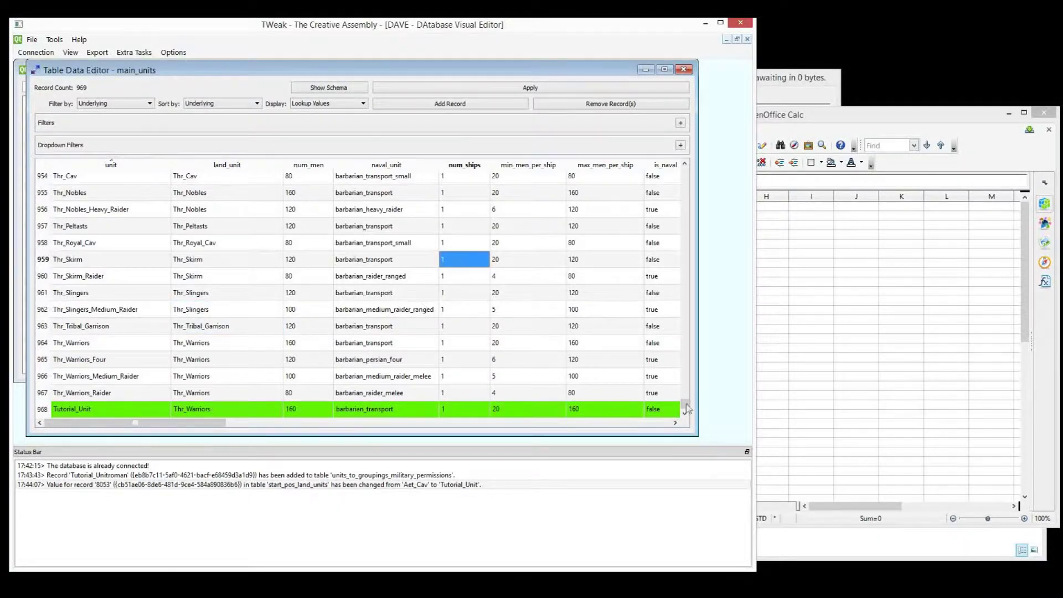
left_click_drag(685, 403, 686, 354)
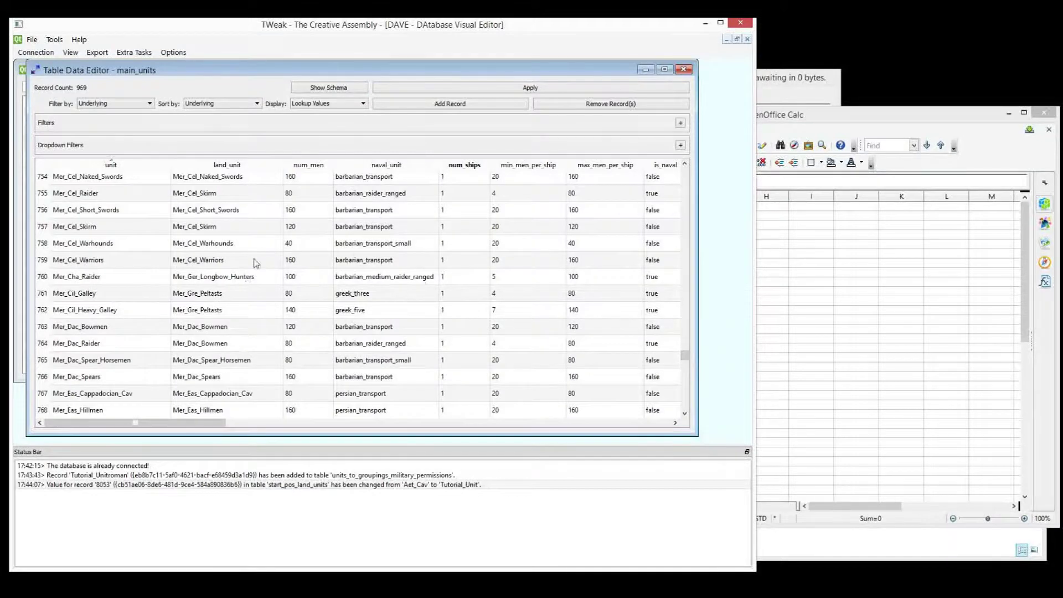
left_click_drag(686, 359, 668, 164)
left_click(42, 168)
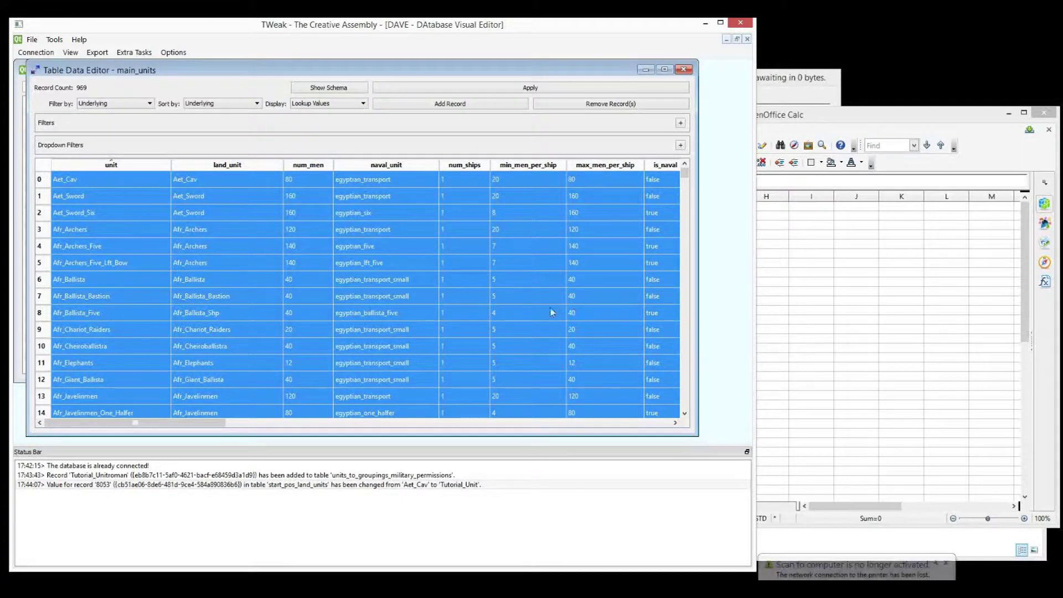
left_click(798, 273)
Paste the copied main_units records at A1 of the main units sheet and accept the Text Import
left_click(443, 210)
key("ctrl+v")
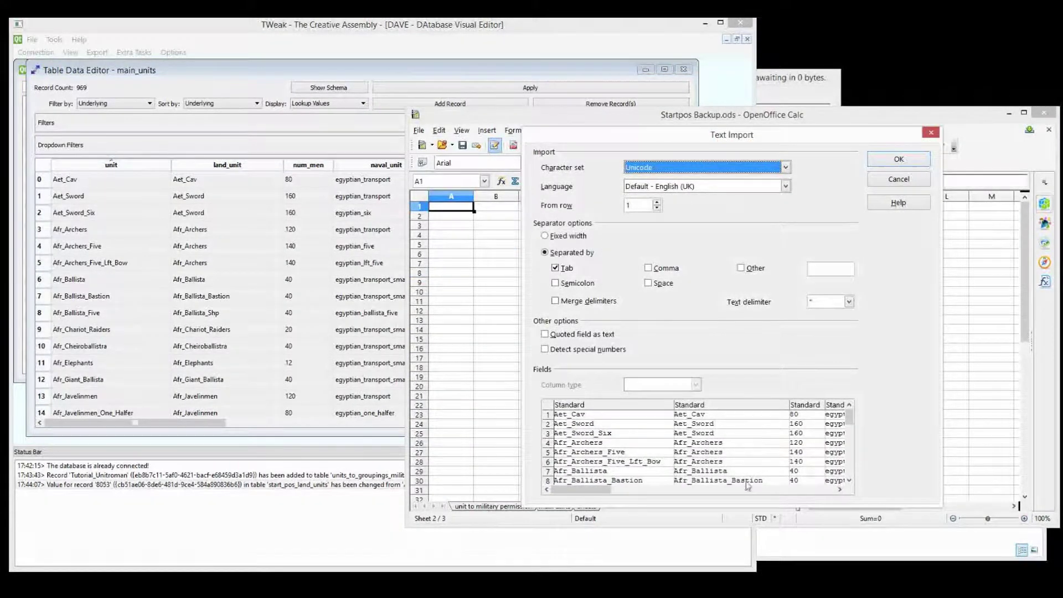
left_click(898, 160)
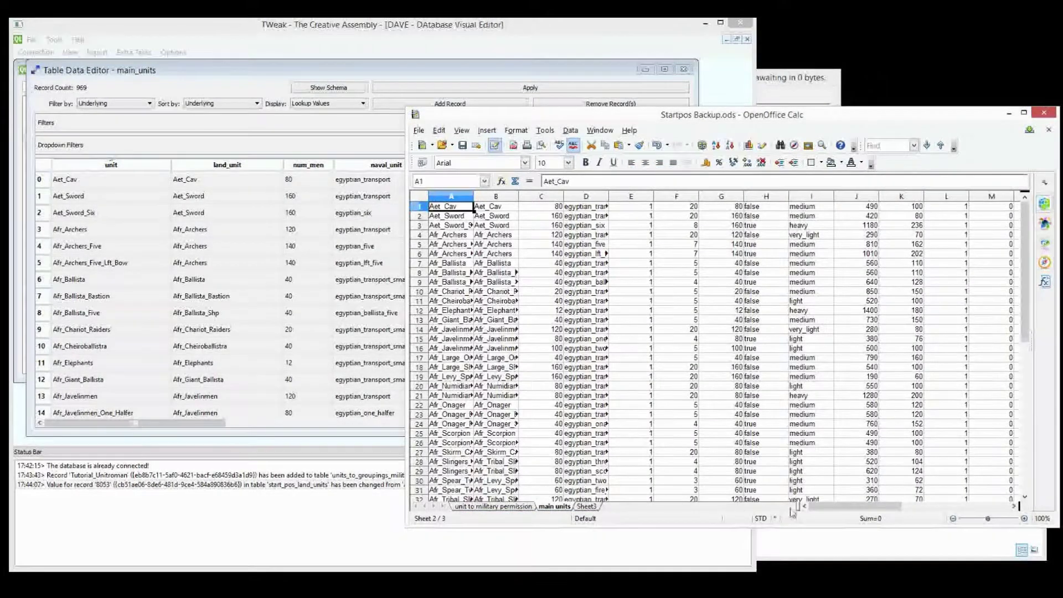
left_click_drag(838, 506, 974, 501)
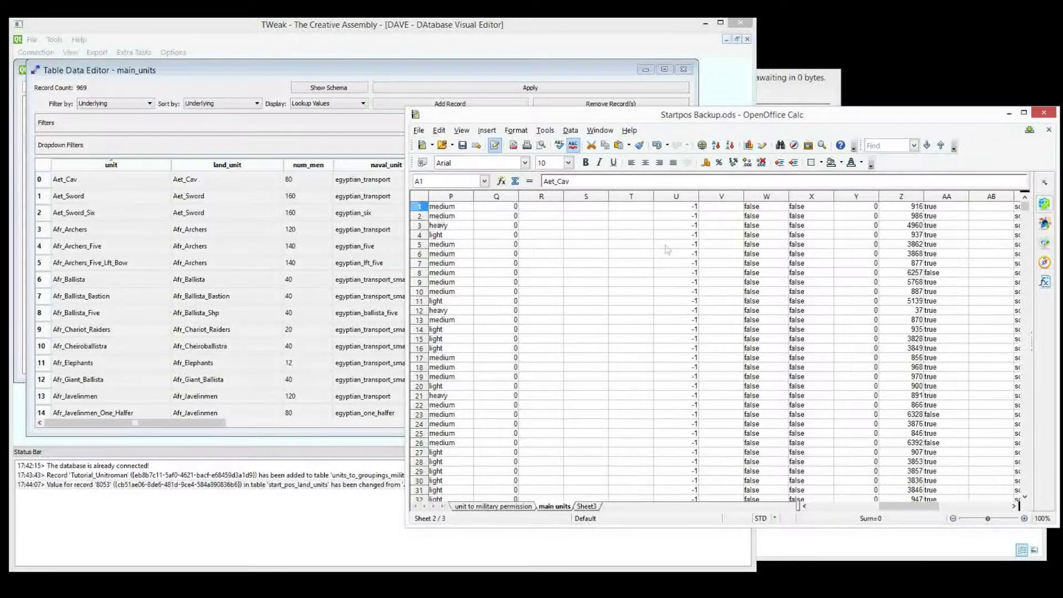
Close the main_units table editor in DAVE and return to the Startpos Backup spreadsheet
left_click(296, 150)
key("ctrl+a")
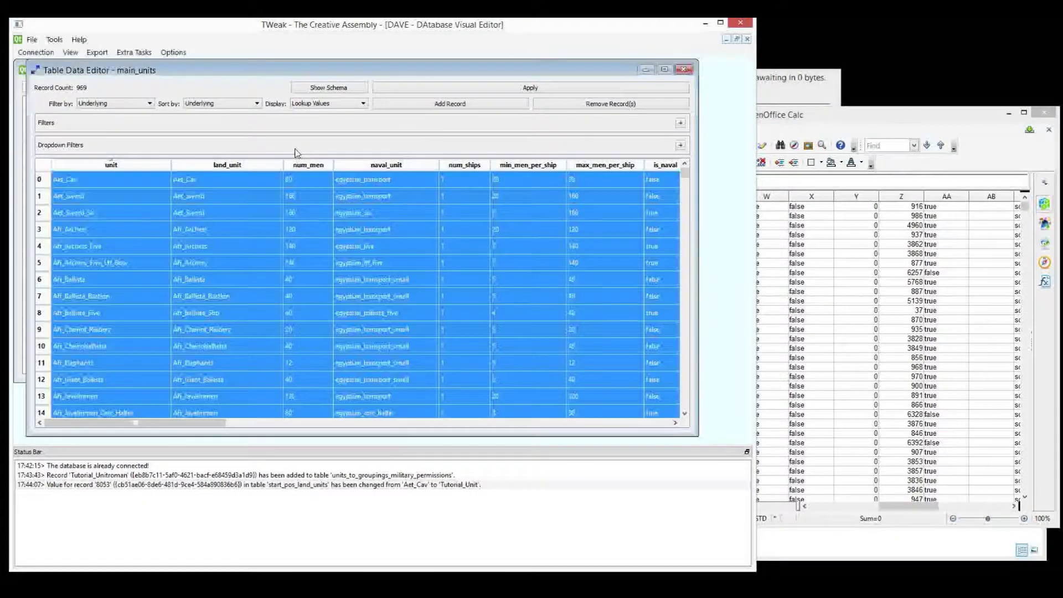
left_click(683, 69)
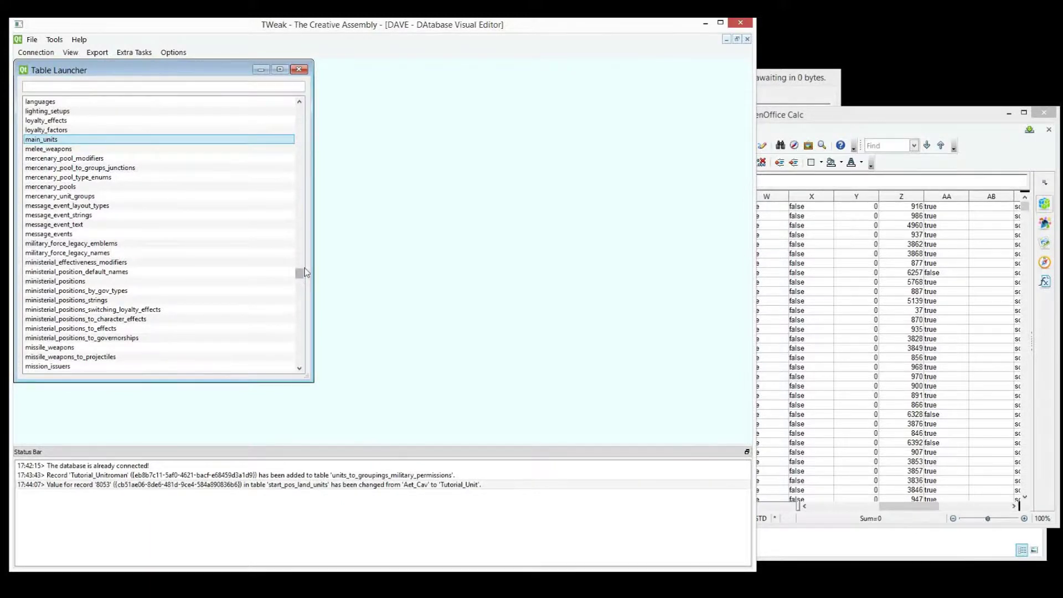
left_click(842, 360)
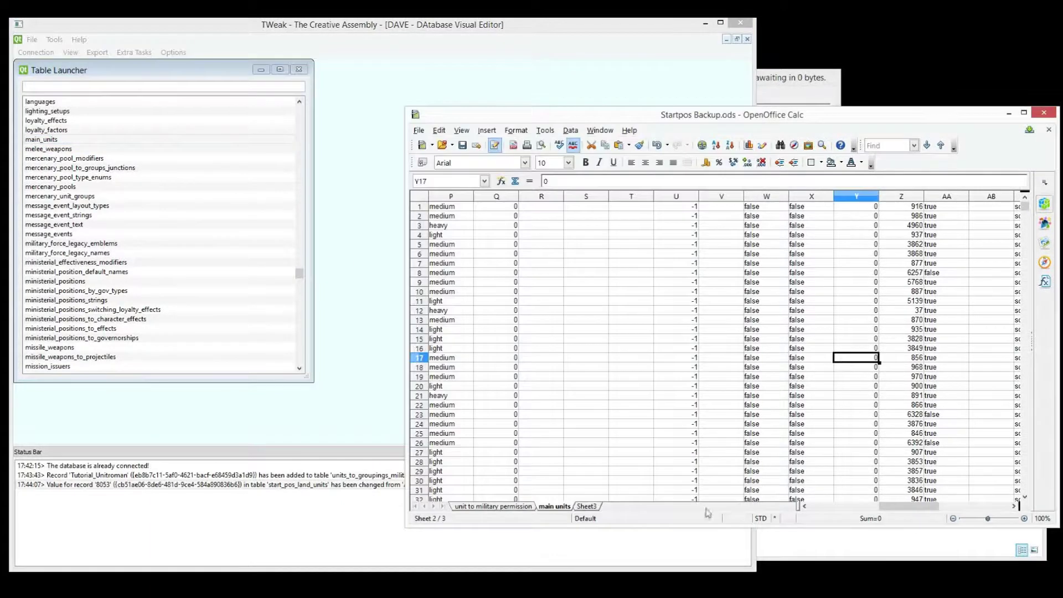
Switch Calc to the empty Sheet3 and enlarge DAVE's Table Launcher
left_click(586, 506)
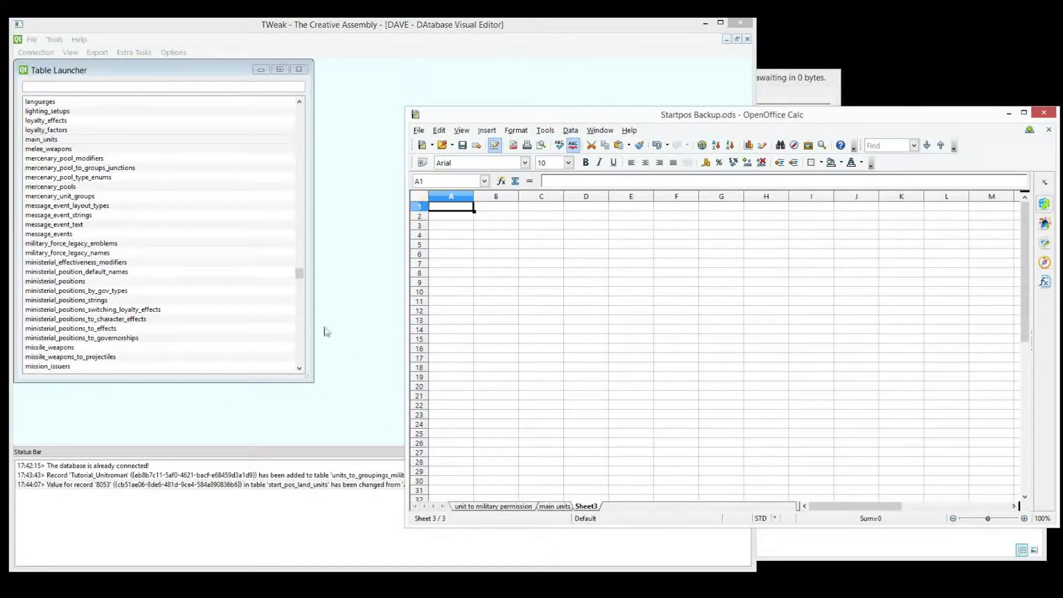
left_click(356, 308)
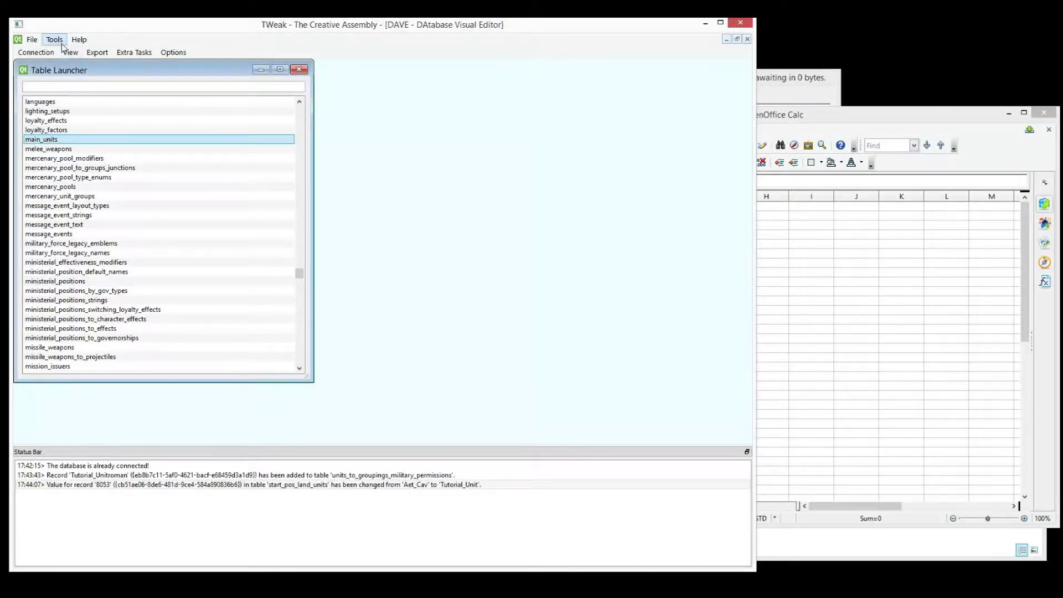
left_click_drag(304, 377, 434, 443)
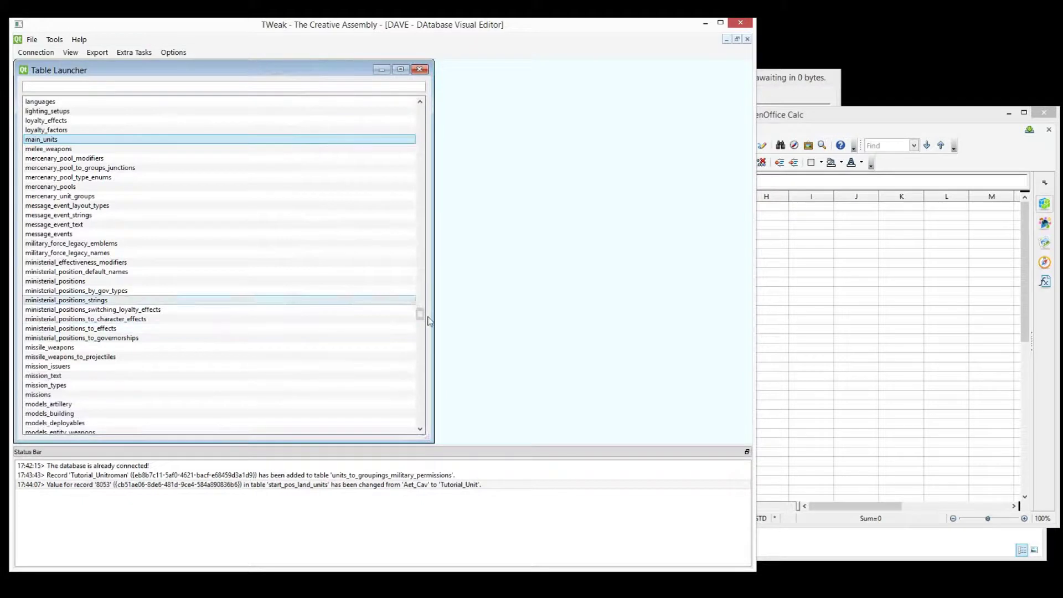
left_click_drag(422, 313, 369, 374)
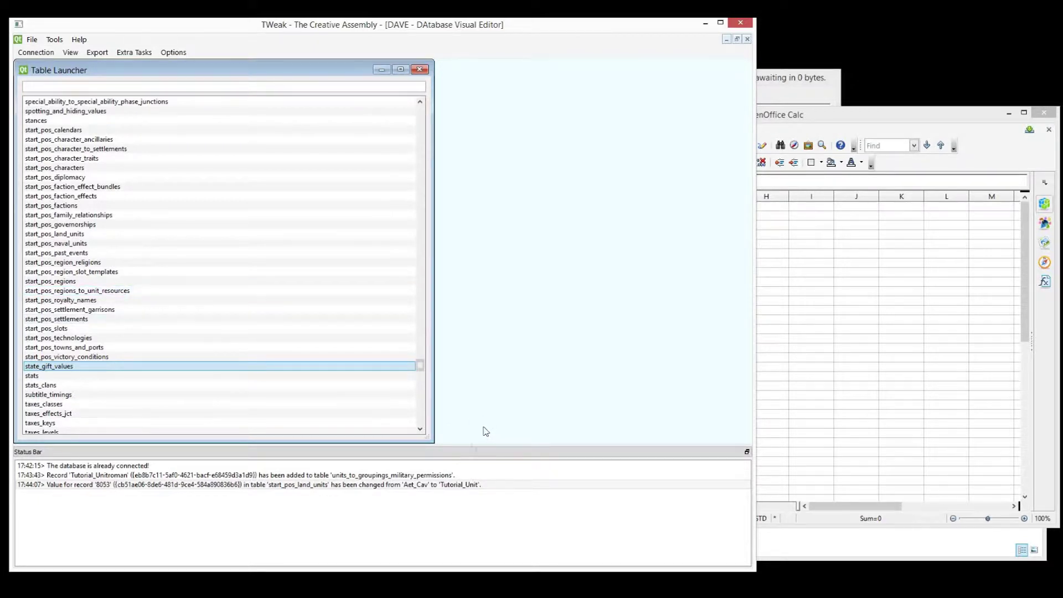
Locate the start_pos tables and review log entries for Tutorial_Unitroman and start_pos_land_units changes
left_click(127, 186)
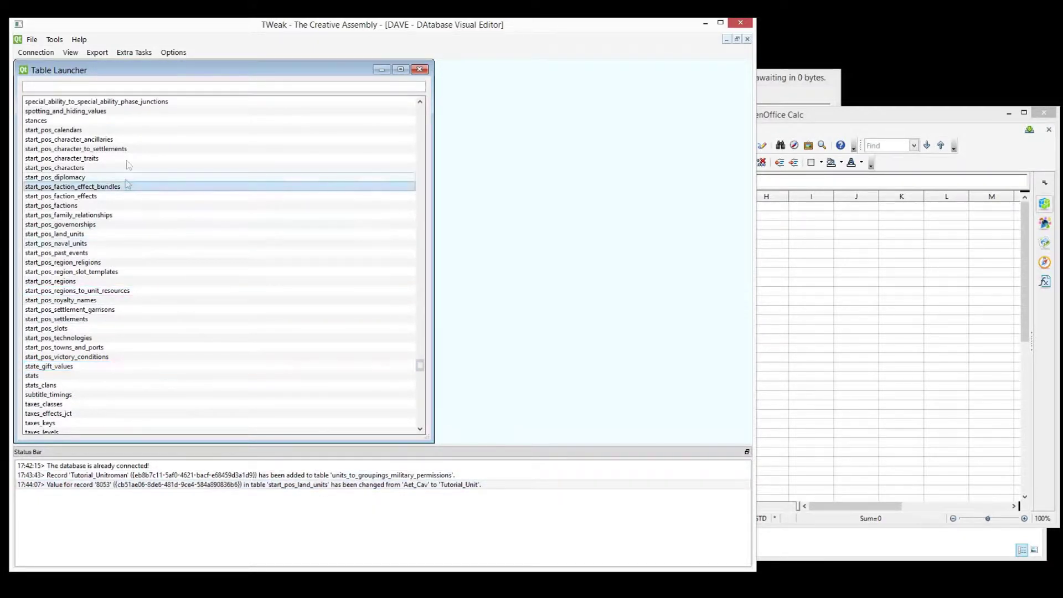
left_click(127, 140)
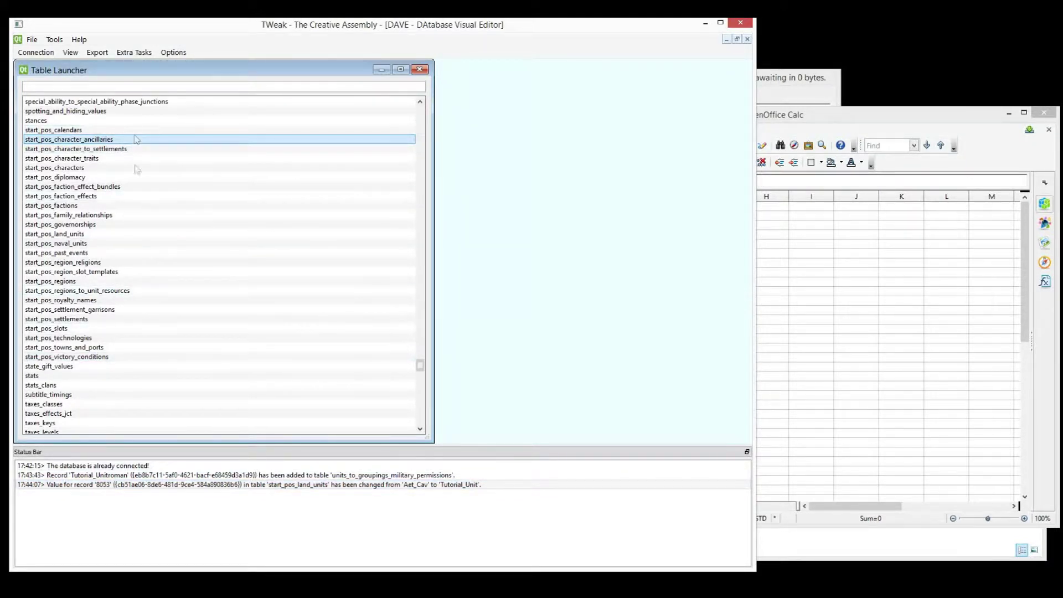
left_click(331, 476)
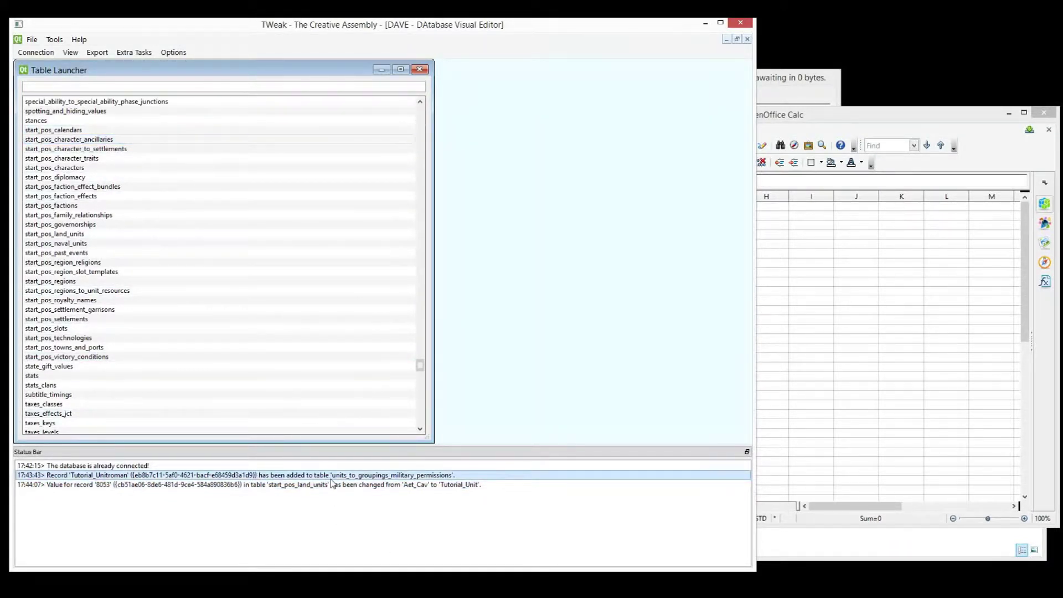
mouse_move(331, 481)
left_mouse_down()
mouse_move(514, 490)
mouse_move(491, 479)
mouse_move(476, 492)
mouse_move(285, 480)
mouse_move(324, 487)
left_mouse_up()
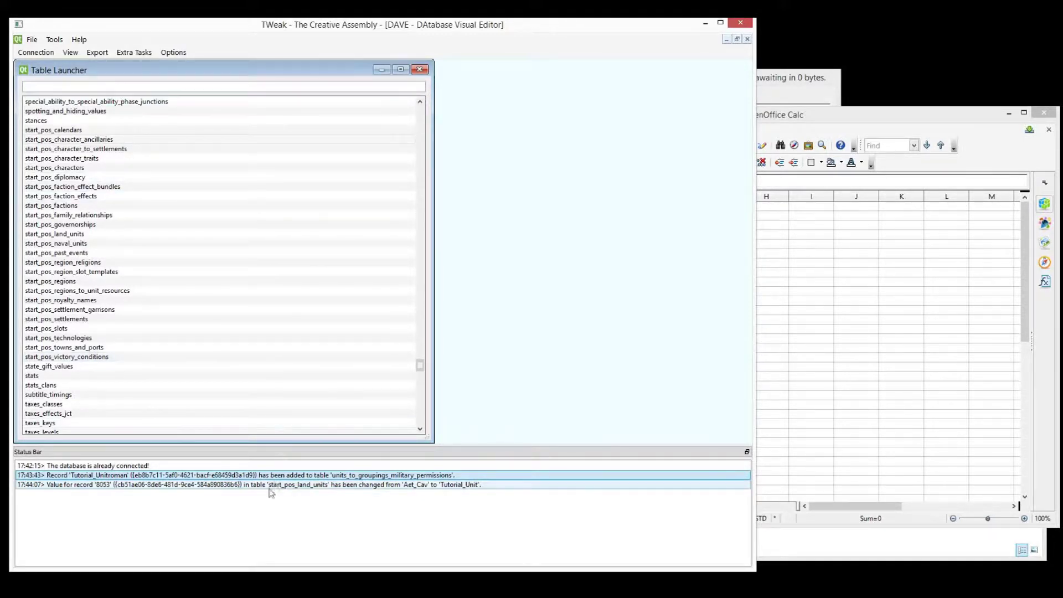
left_click(66, 486)
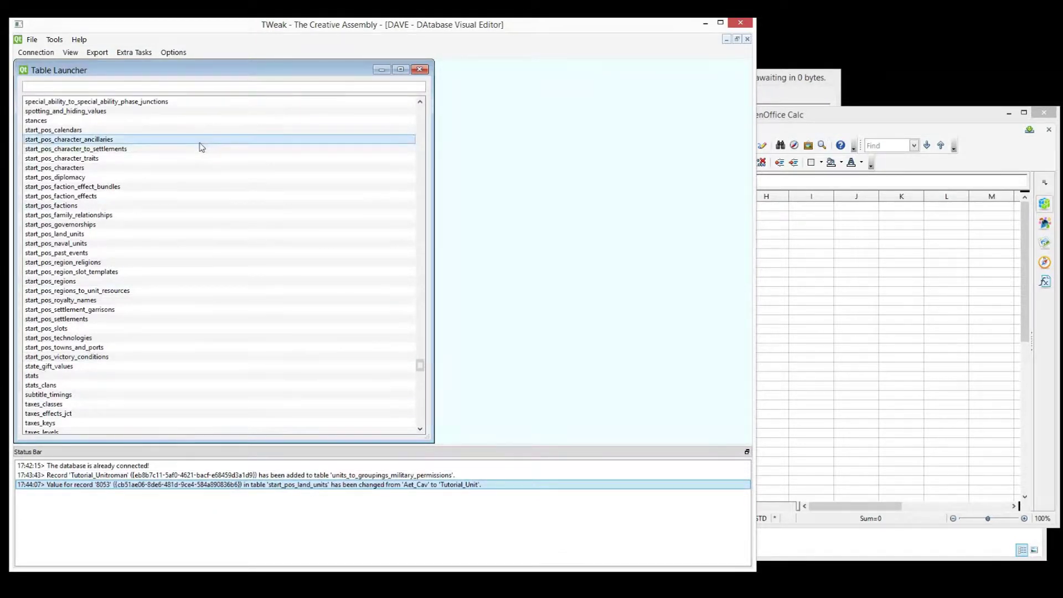
left_click(54, 39)
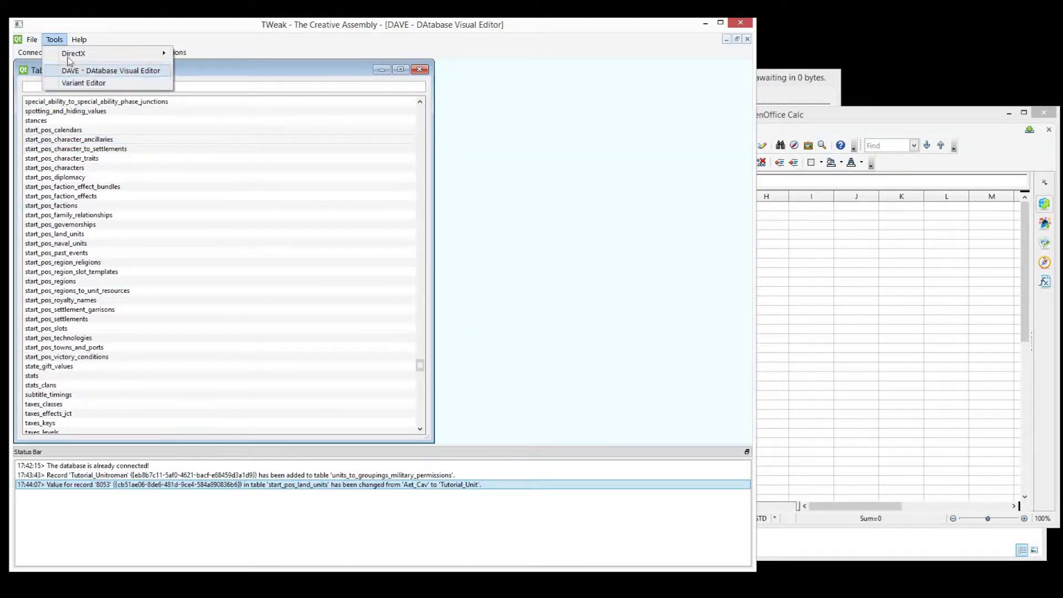
Open the starting_positions form from the Form Launcher and maximize it
left_click(277, 139)
left_click(70, 52)
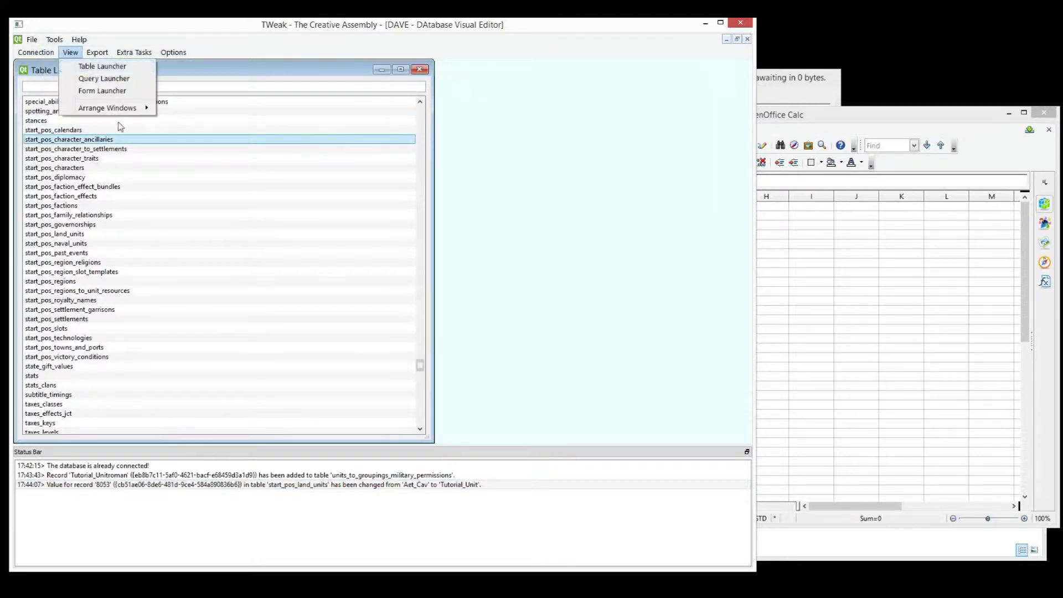
left_click(102, 90)
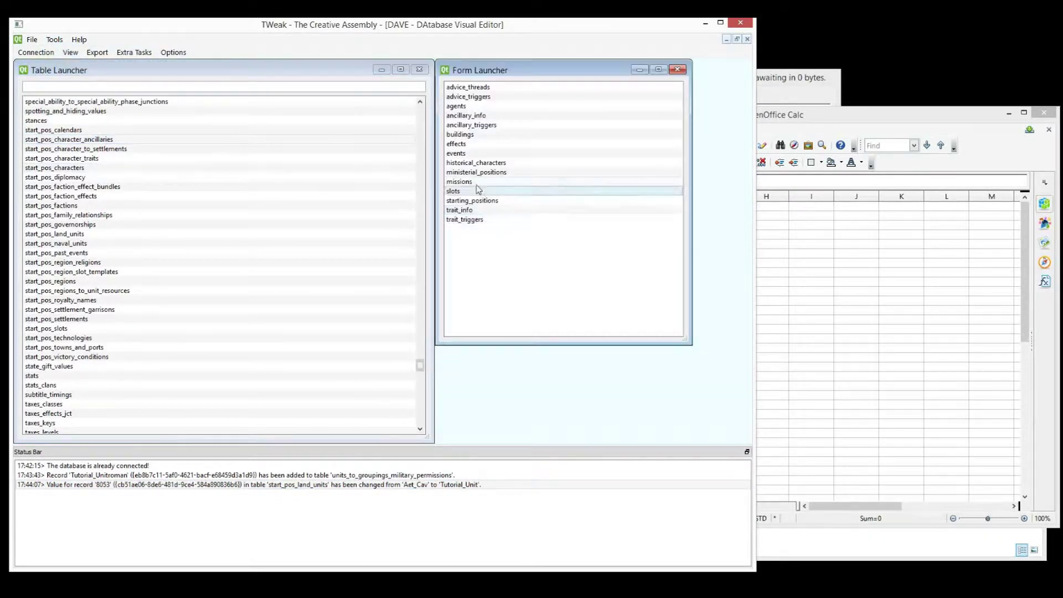
left_click(476, 201)
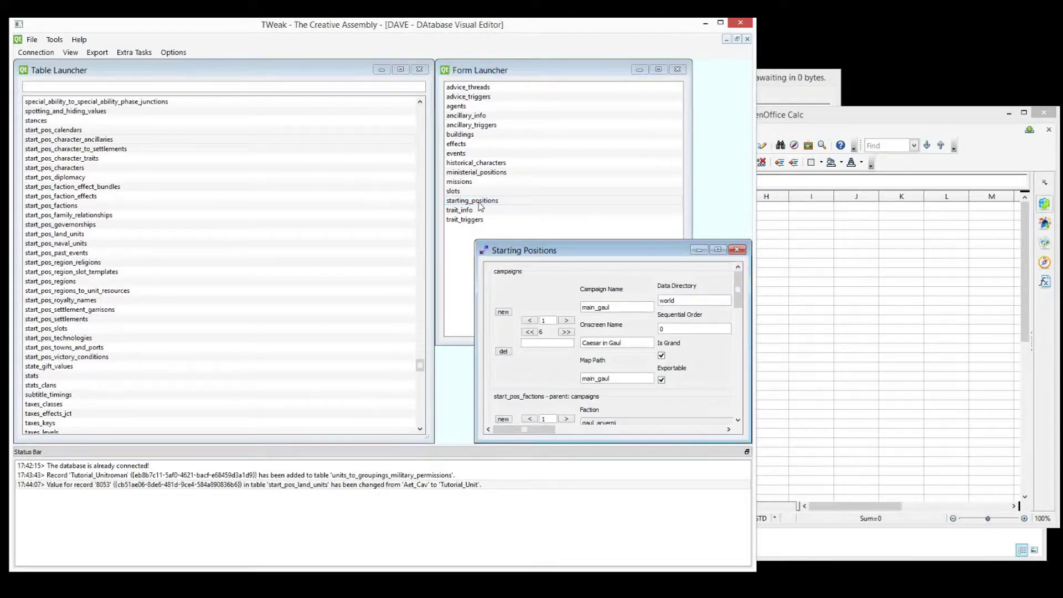
double_click(510, 251)
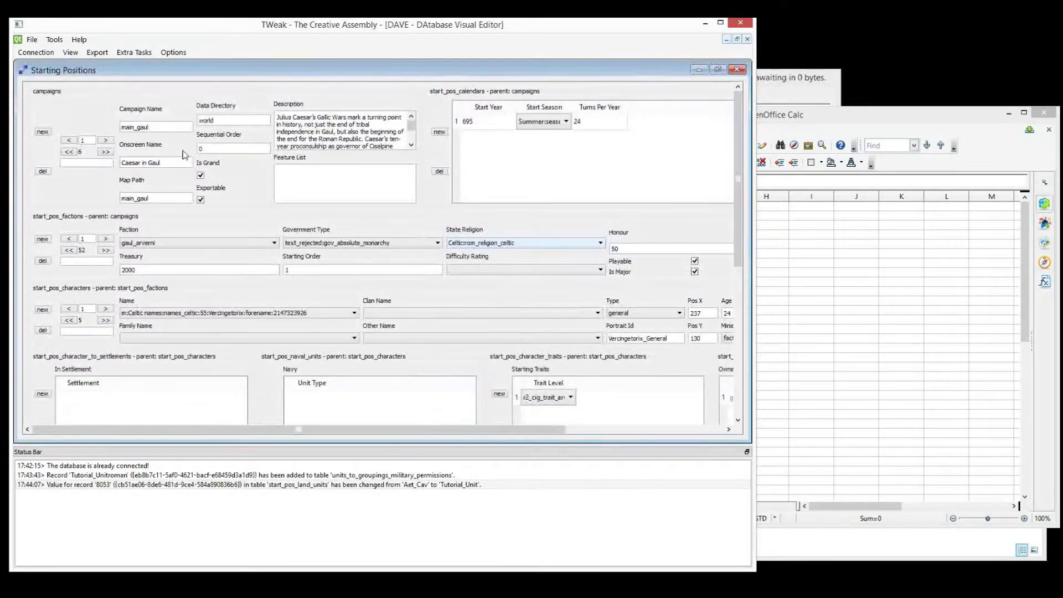
Move to the main_rome campaign, set rom_rome's treasury to 1000, and close the form
left_click(105, 140)
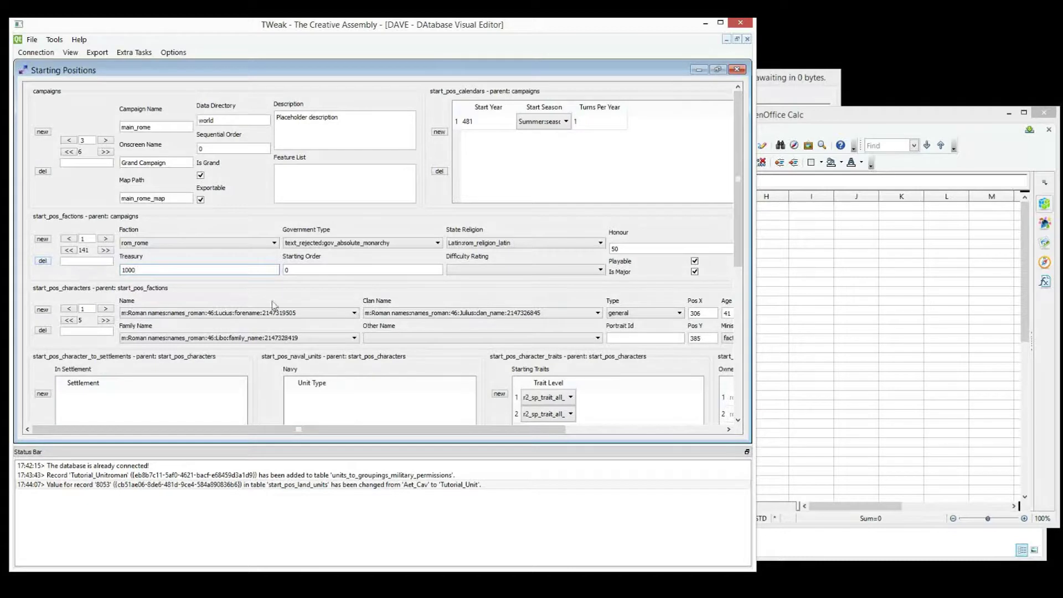
key("Return")
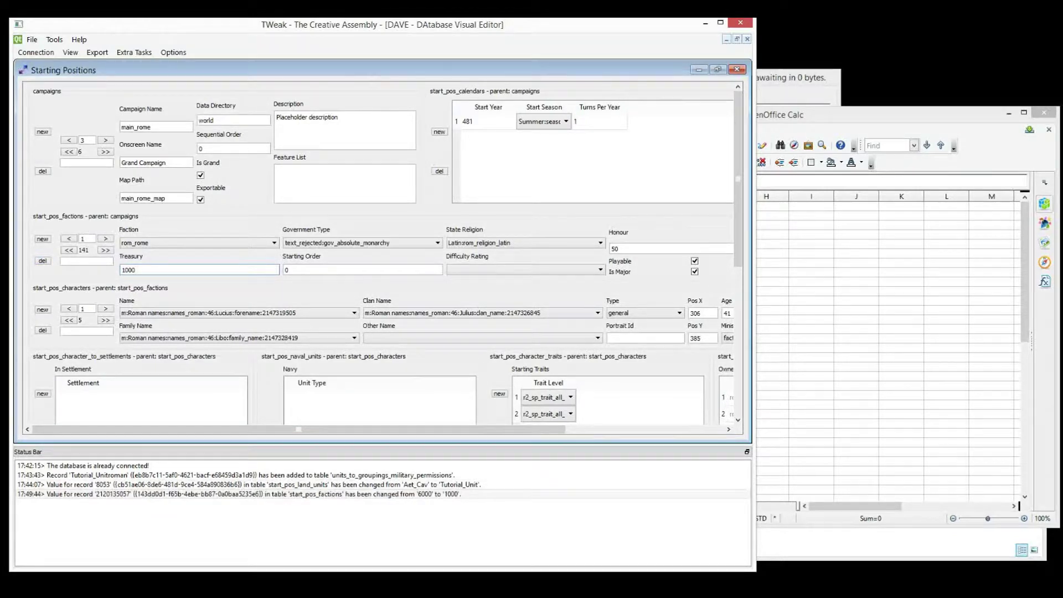
key("ctrl+F4")
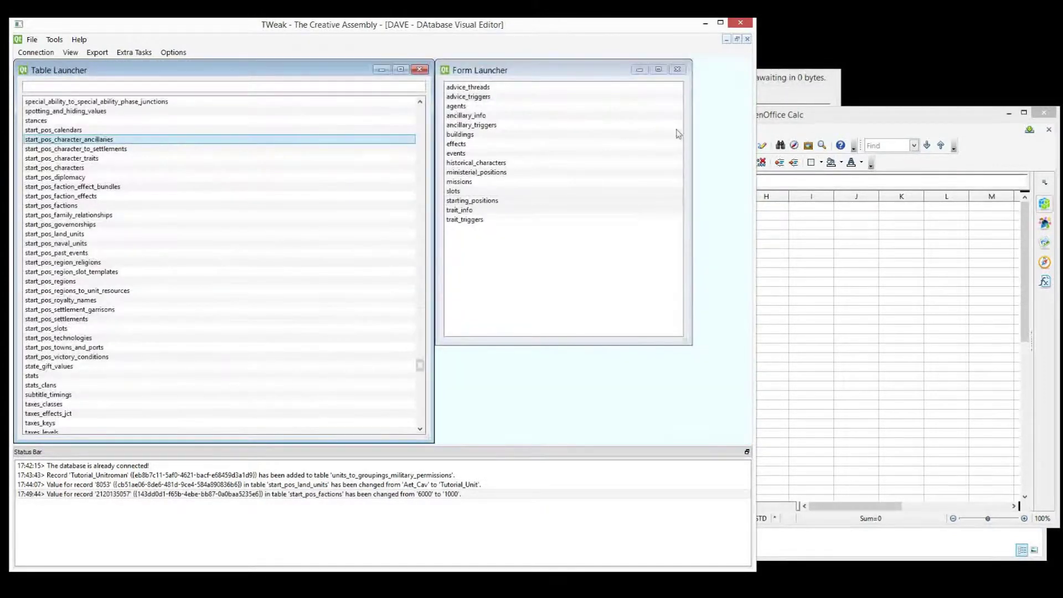
left_click(287, 497)
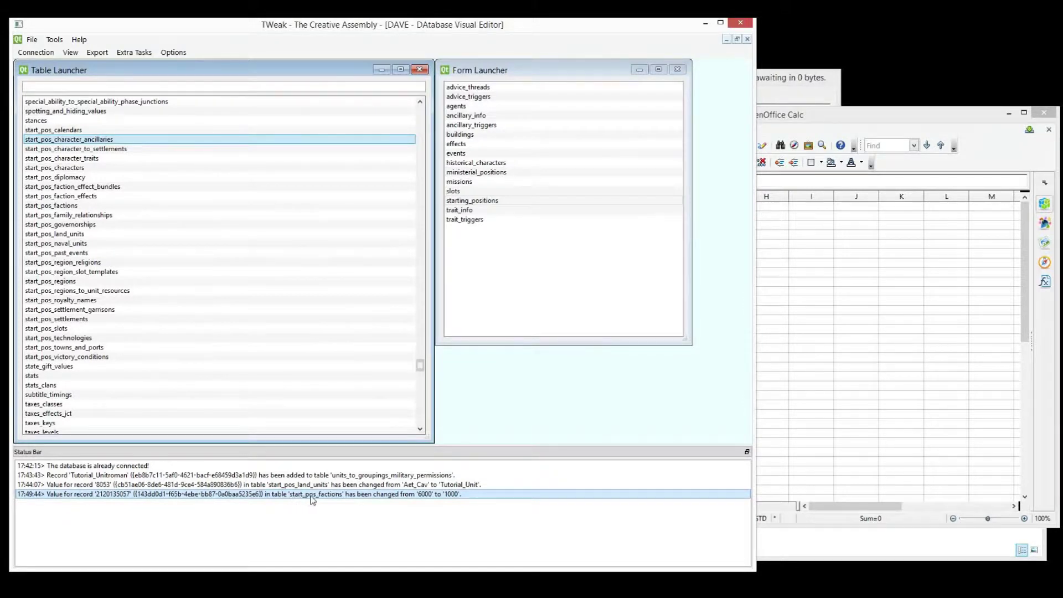
Rename Sheet3 to 'startpos land units'
left_click(885, 273)
right_click(588, 506)
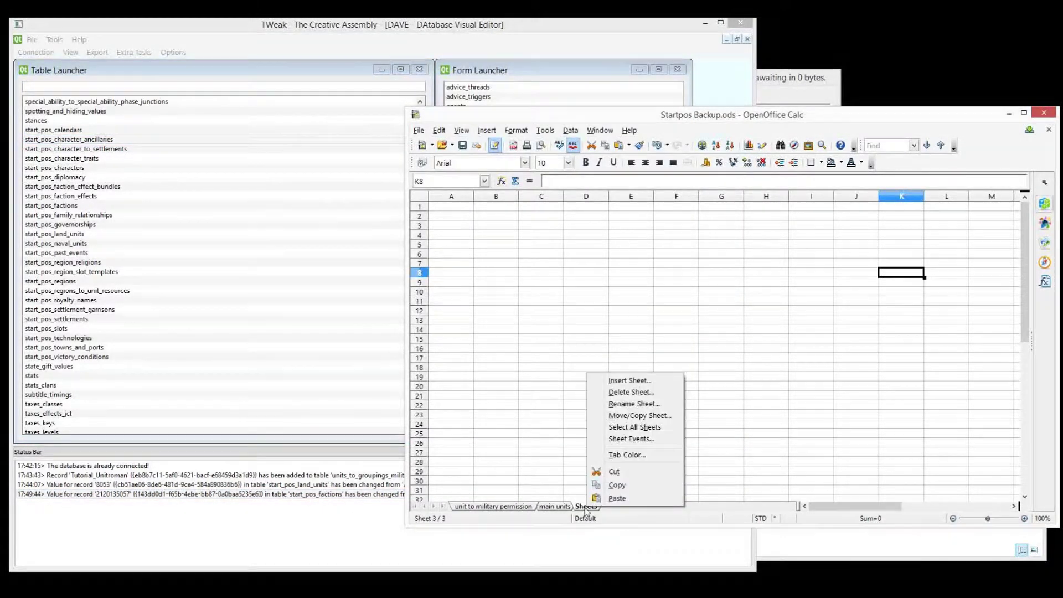
left_click(645, 406)
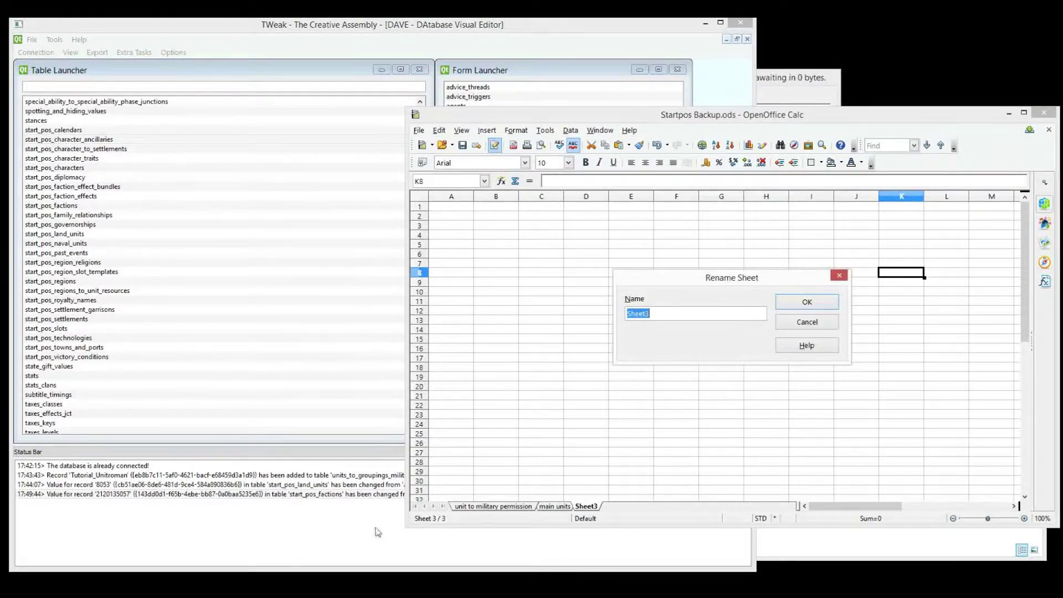
left_click(283, 485)
type("startpos land units")
key("Return")
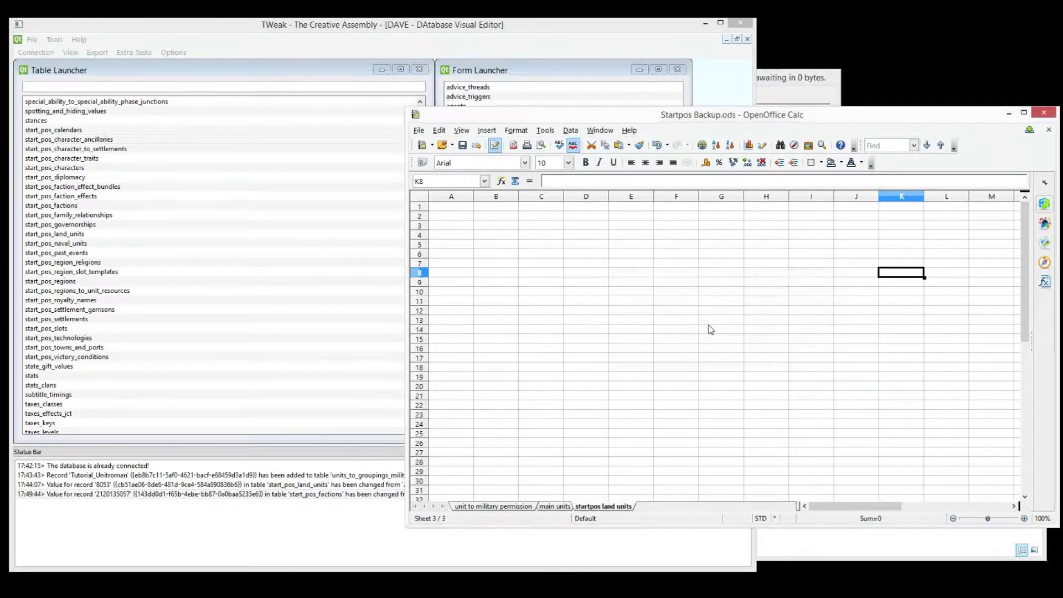
Insert a new sheet after it named 'startpos factions', then return to startpos land units
right_click(619, 508)
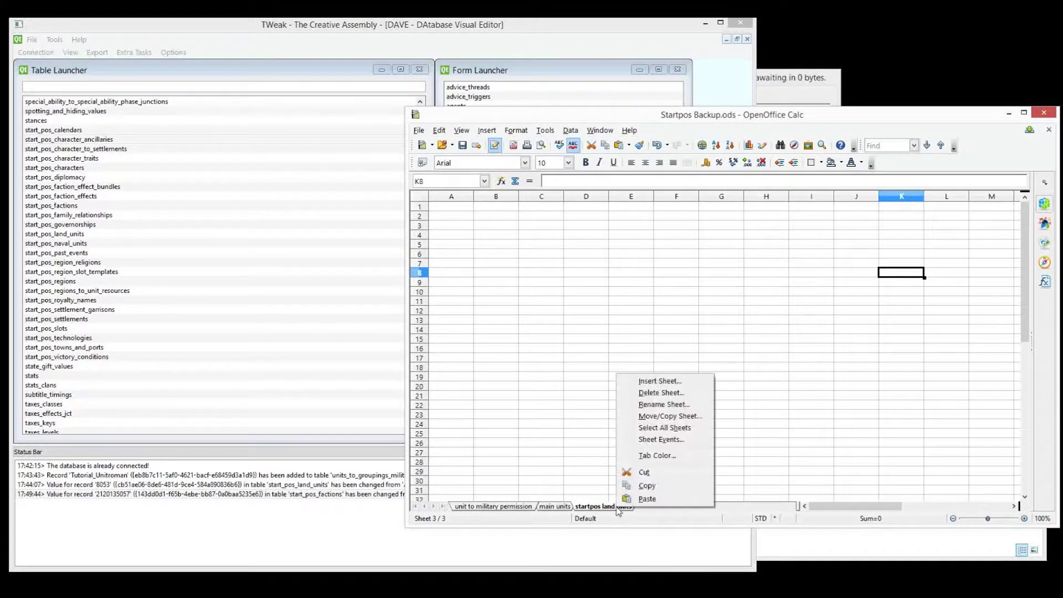
left_click(659, 381)
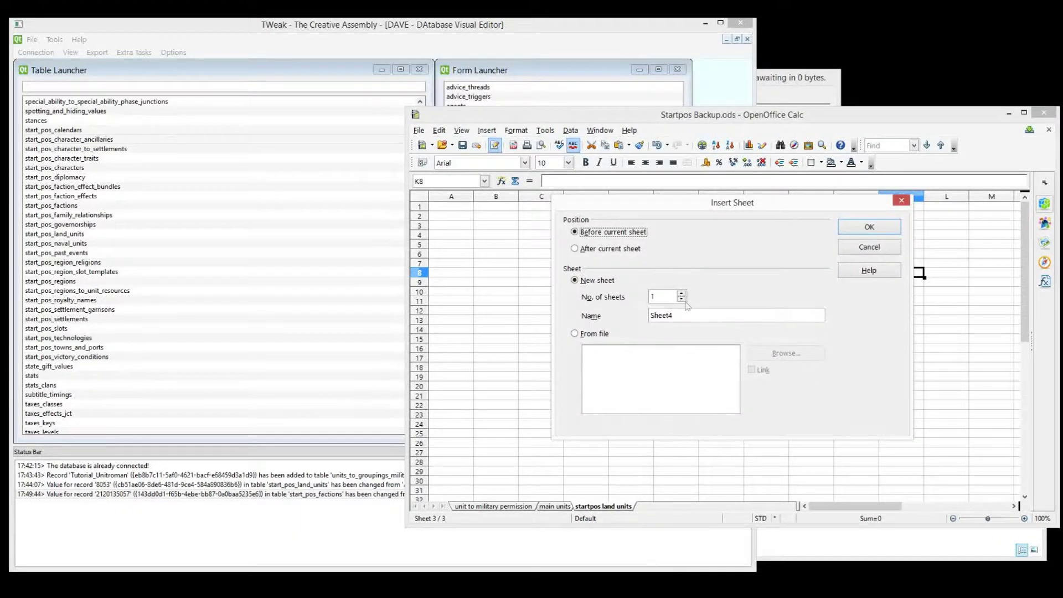
left_click(874, 228)
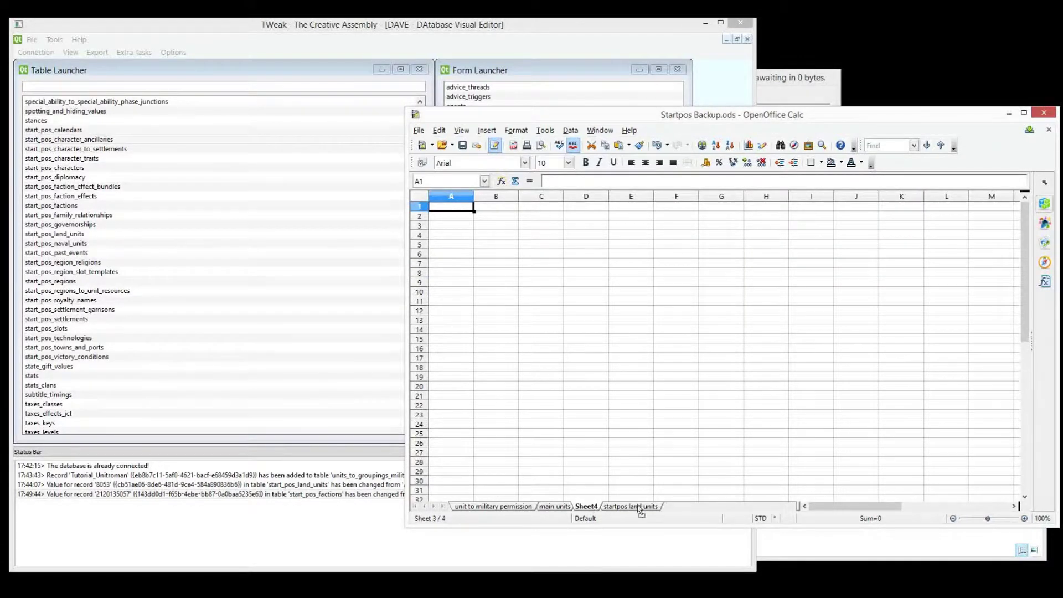
left_click_drag(639, 508, 685, 512)
right_click(647, 510)
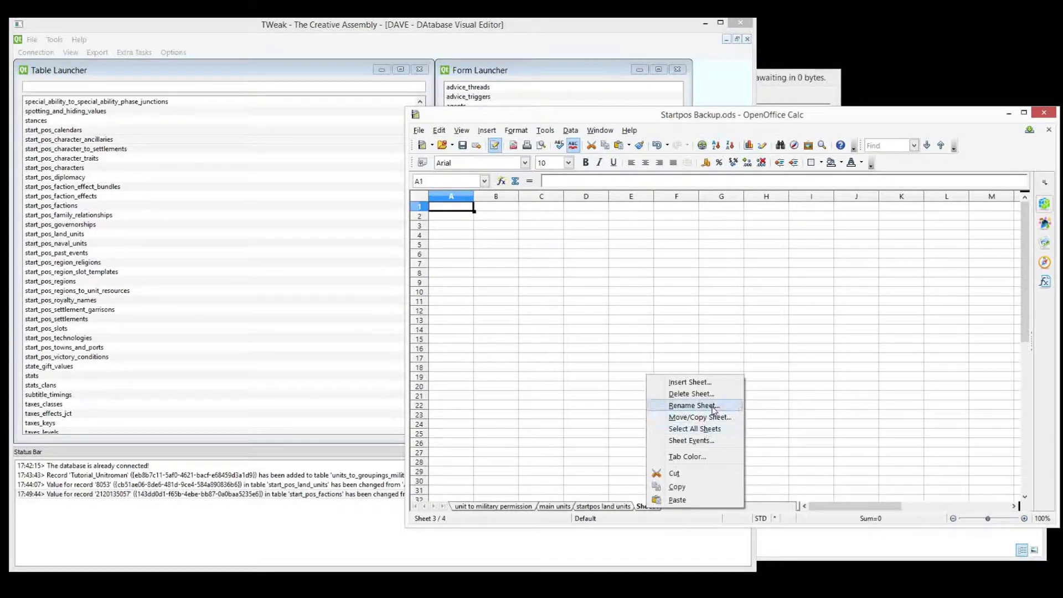
left_click(713, 411)
type("s")
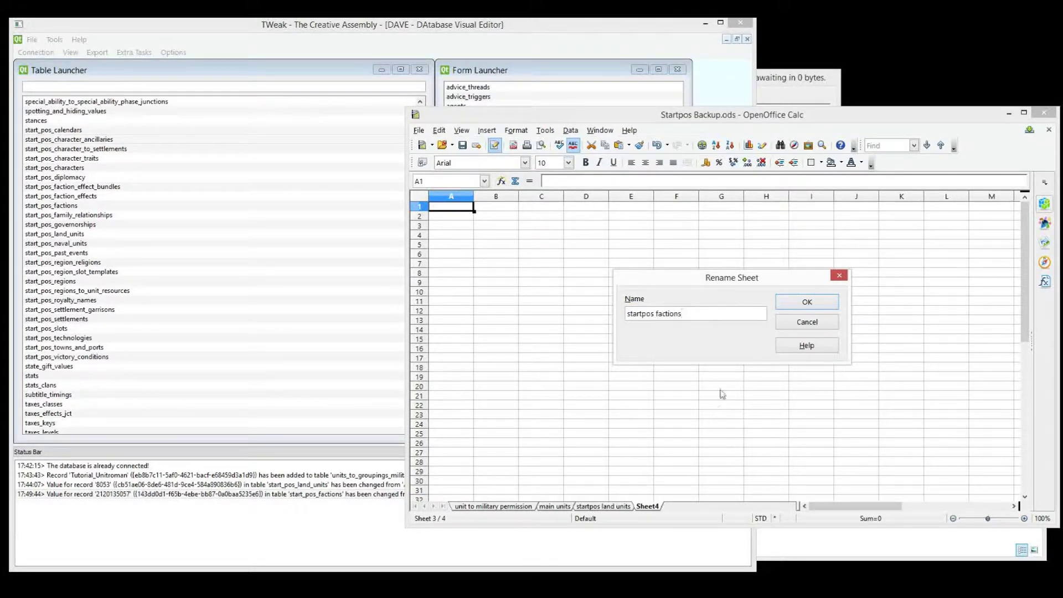
type("tartpos factions")
left_click(795, 302)
left_click(605, 507)
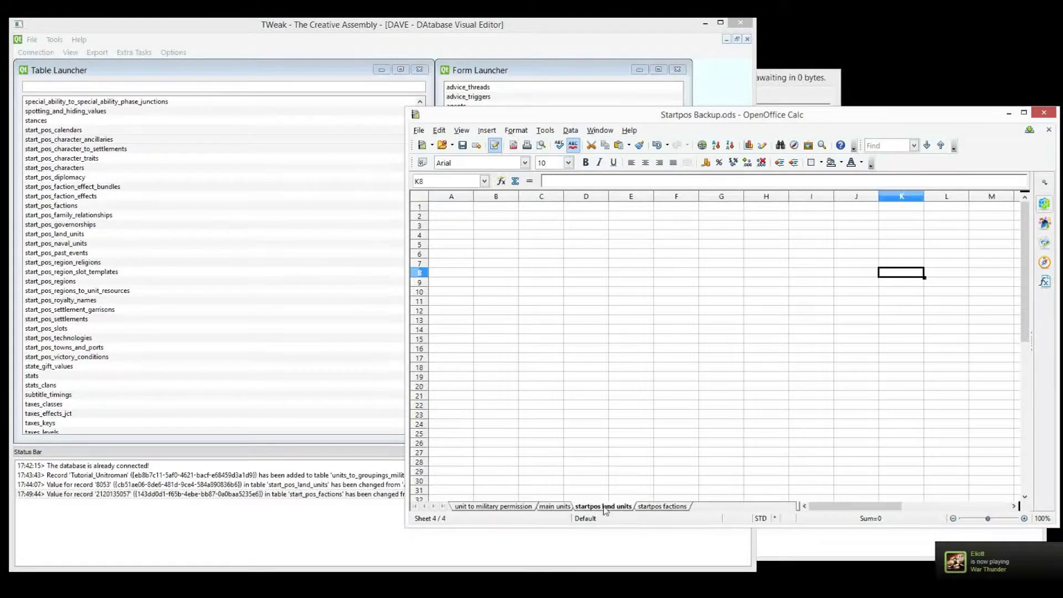
Copy all start_pos_land_units rows into A1 of the startpos land units sheet, then close the table
left_click(83, 177)
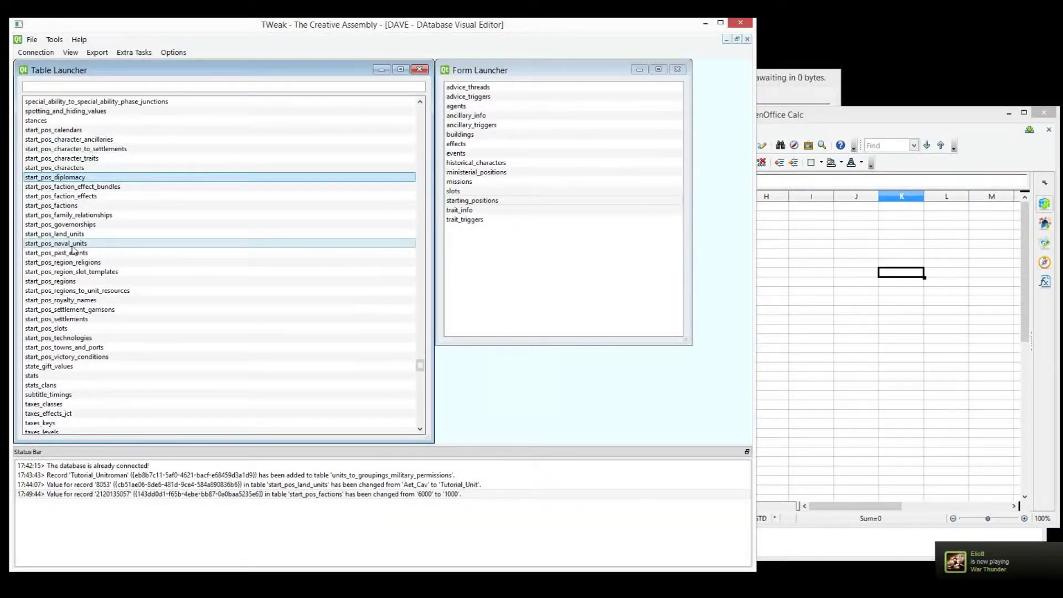
double_click(61, 234)
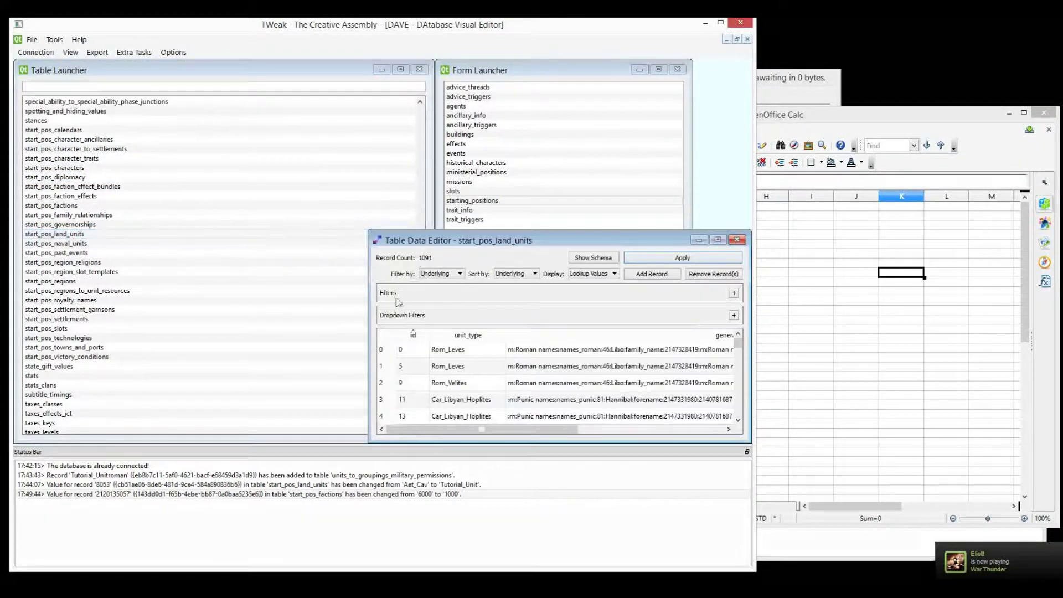
left_click(387, 336)
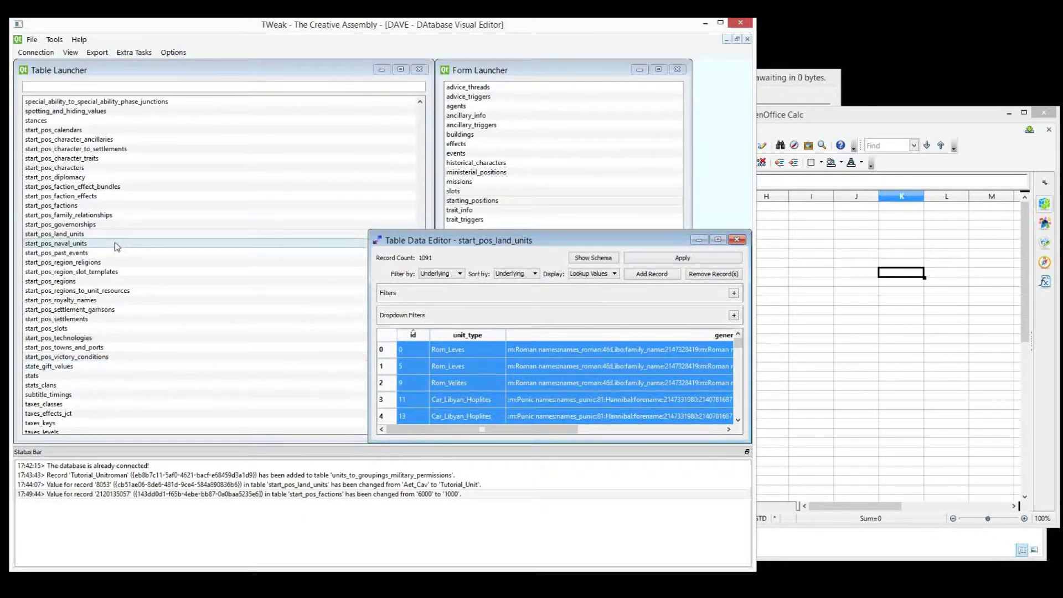
left_click(836, 278)
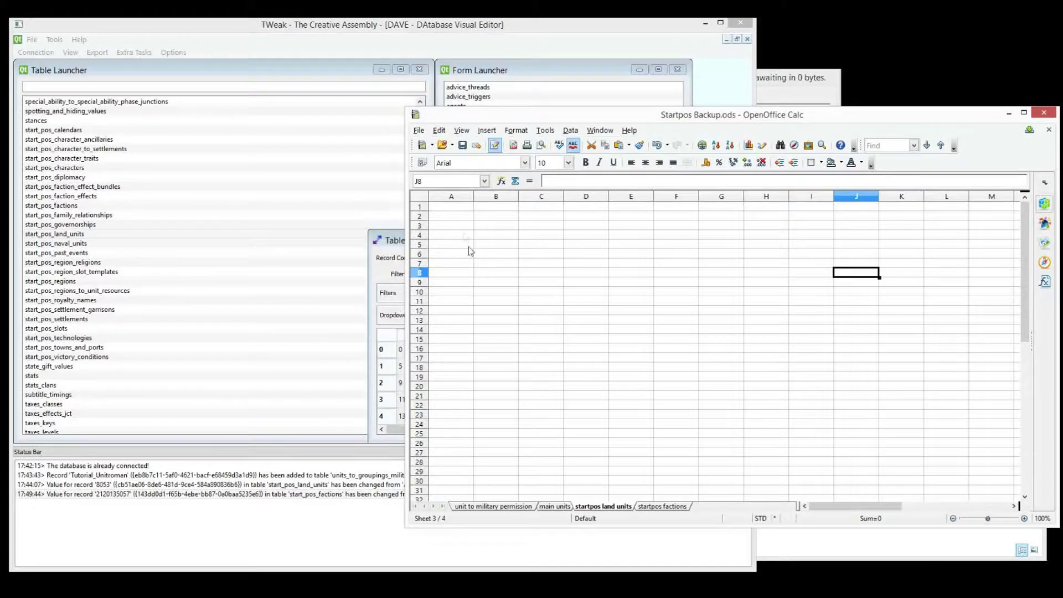
left_click(443, 208)
key("ctrl+v")
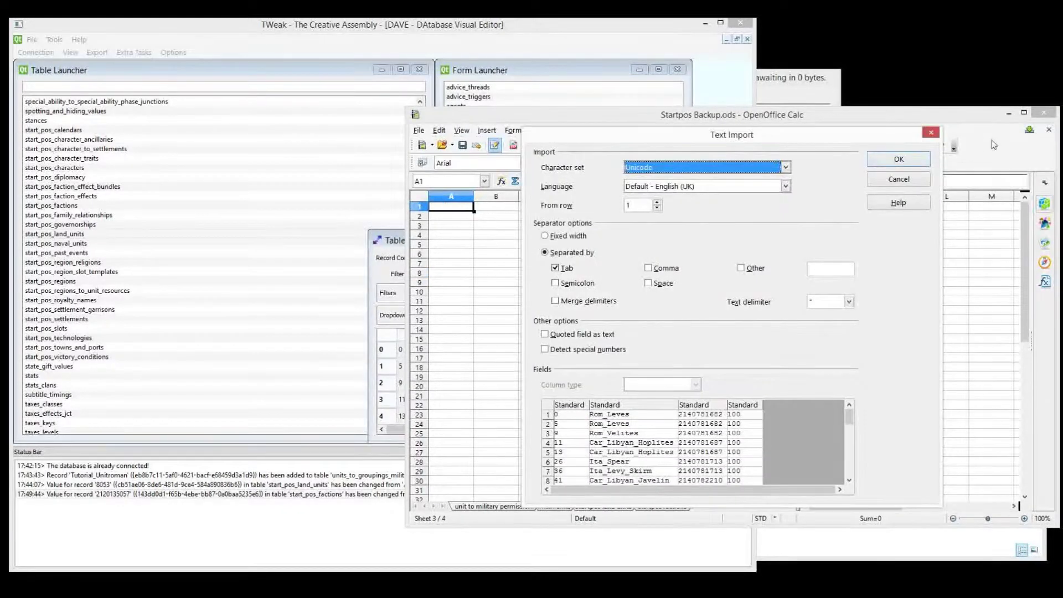
left_click(927, 162)
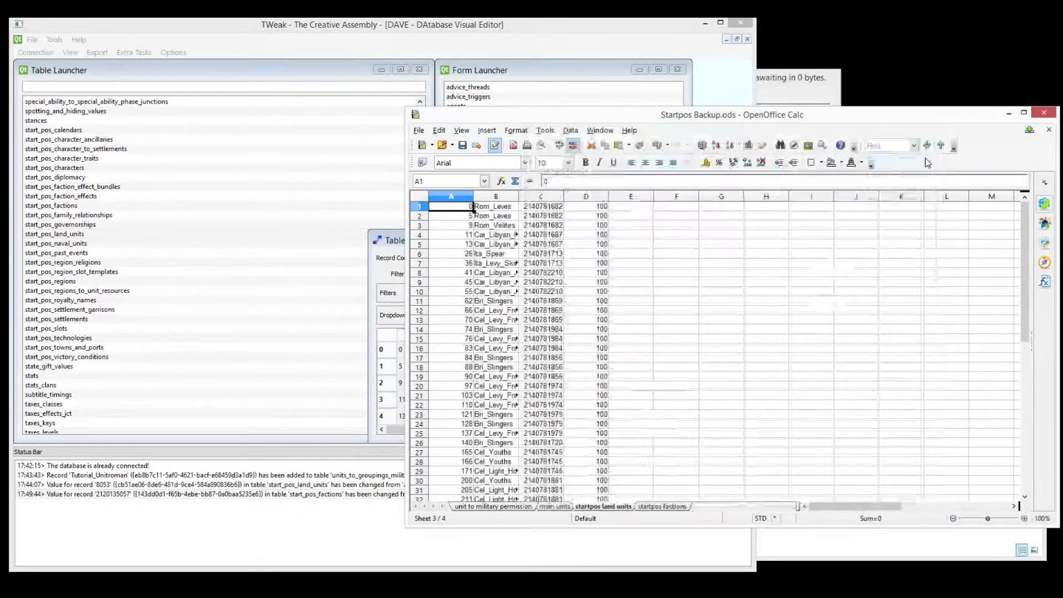
left_click(207, 283)
left_click(734, 241)
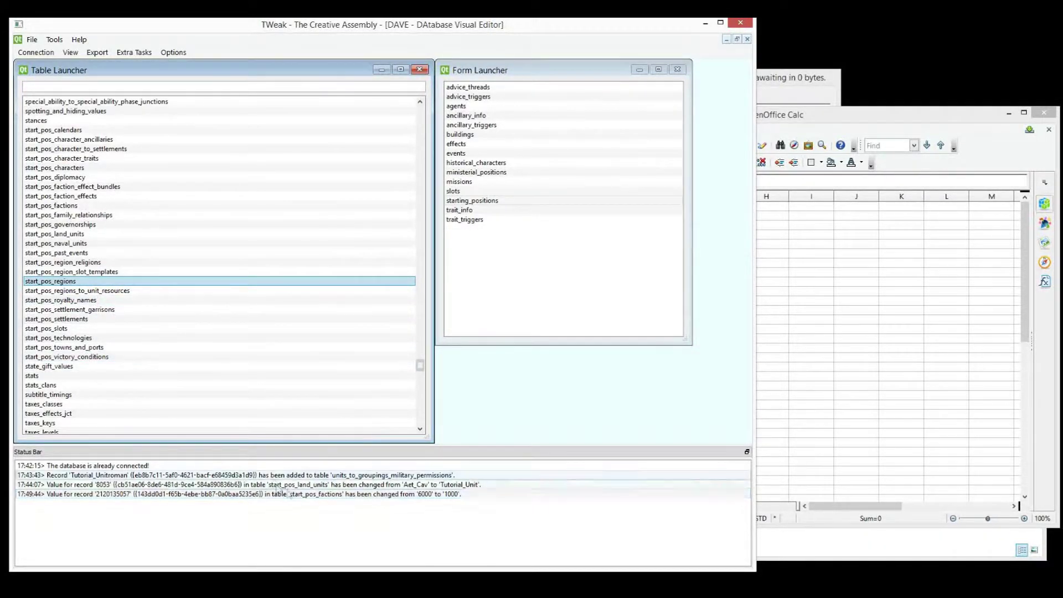
Copy all start_pos_factions rows into the startpos factions sheet via Text Import
double_click(107, 206)
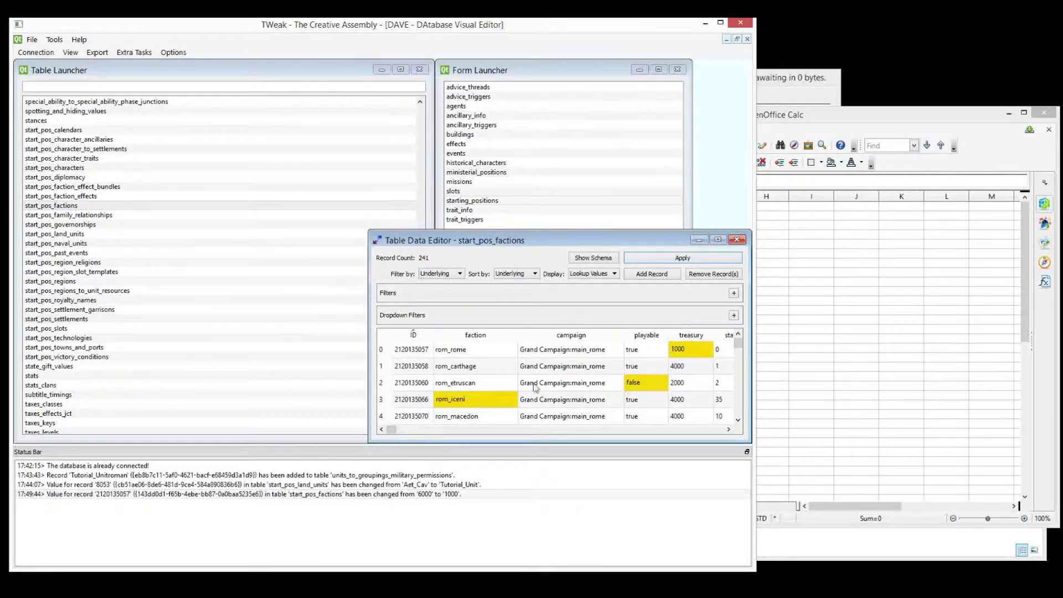
left_click(388, 334)
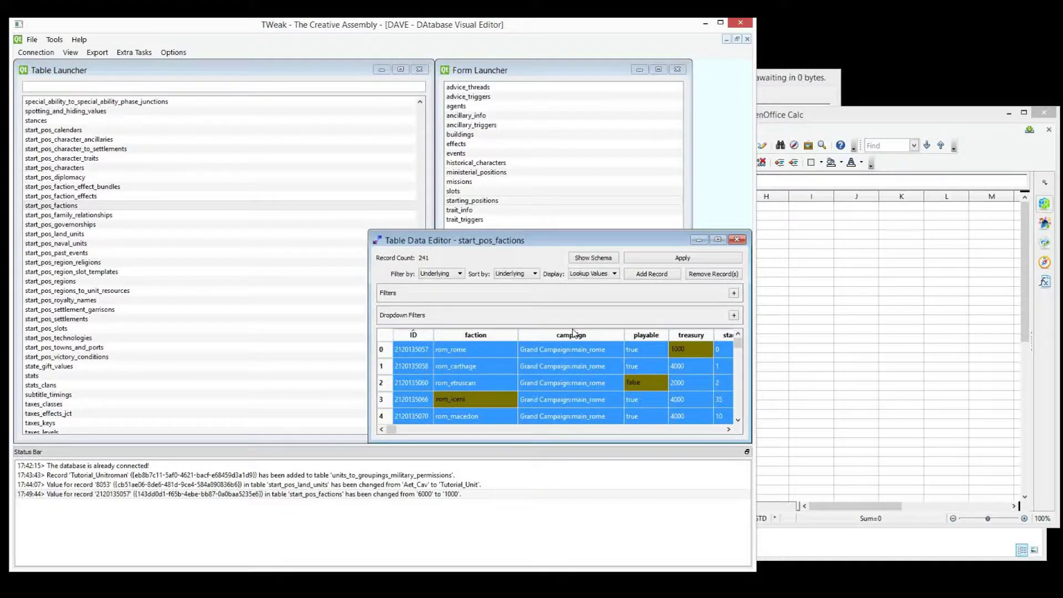
left_click(888, 292)
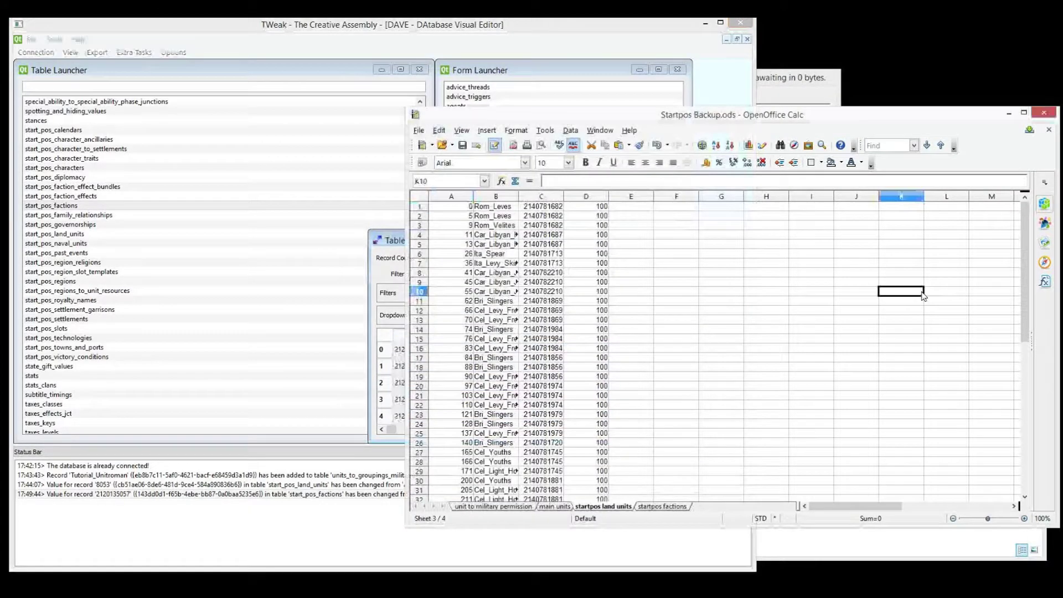
left_click(660, 506)
key("ctrl+v")
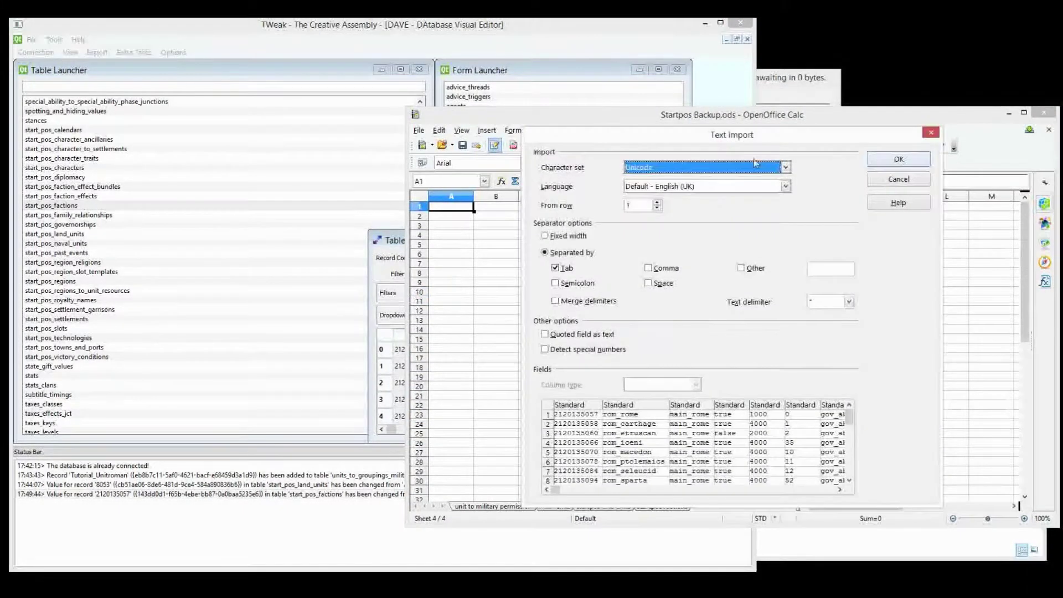
left_click(911, 159)
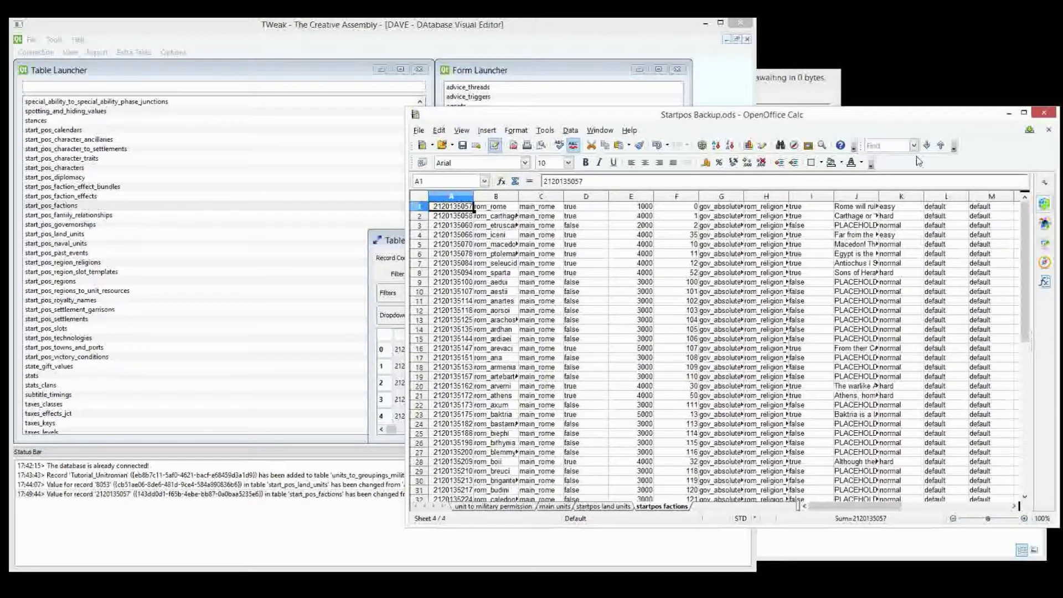
Close the factions table, both launchers and DAVE, confirming despite unsubmitted local edits
left_click(382, 241)
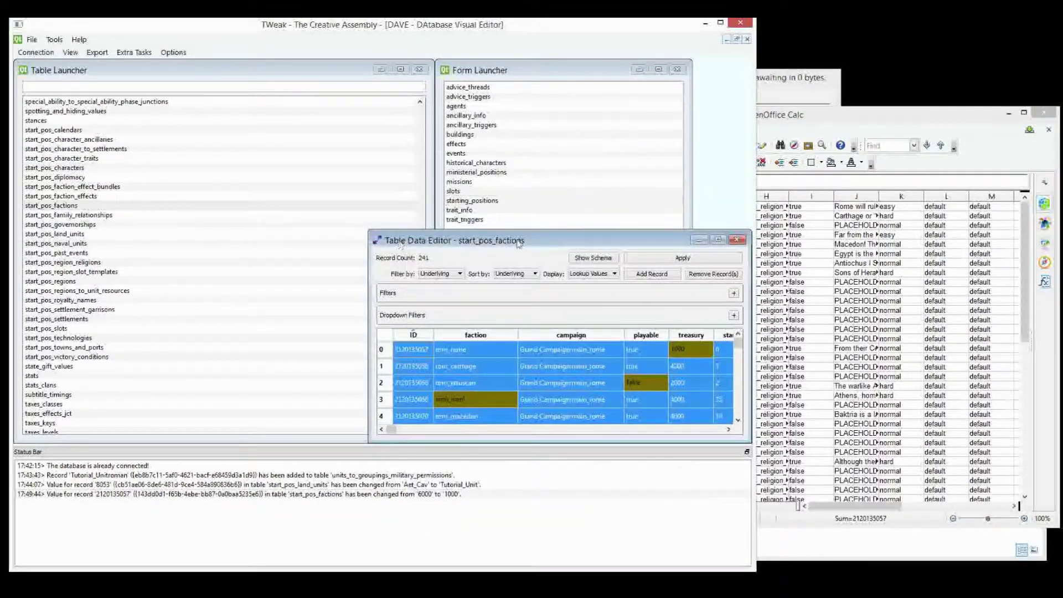
left_click(737, 239)
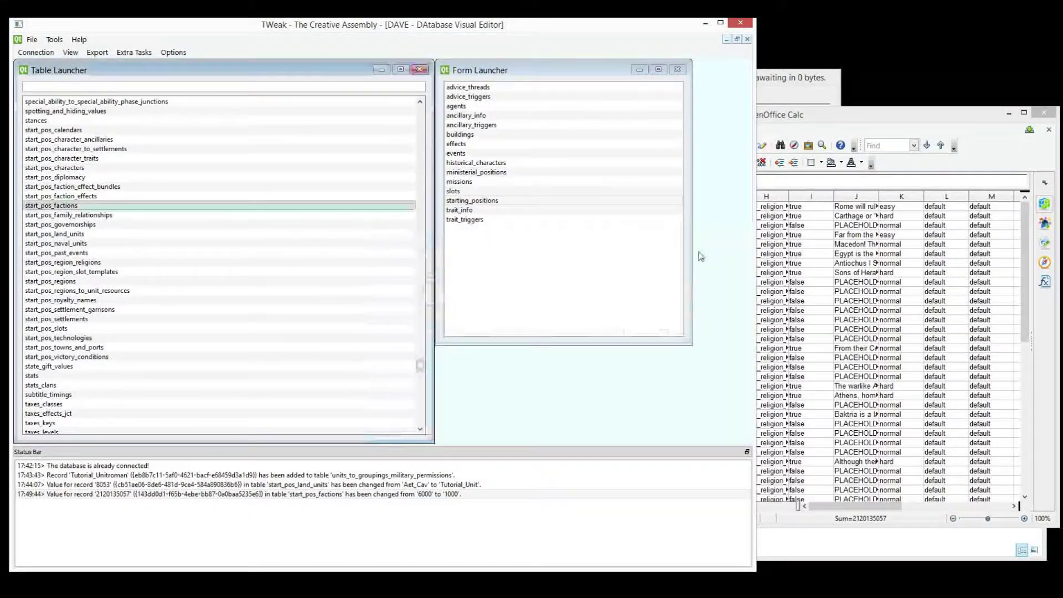
left_click(422, 71)
left_click(680, 70)
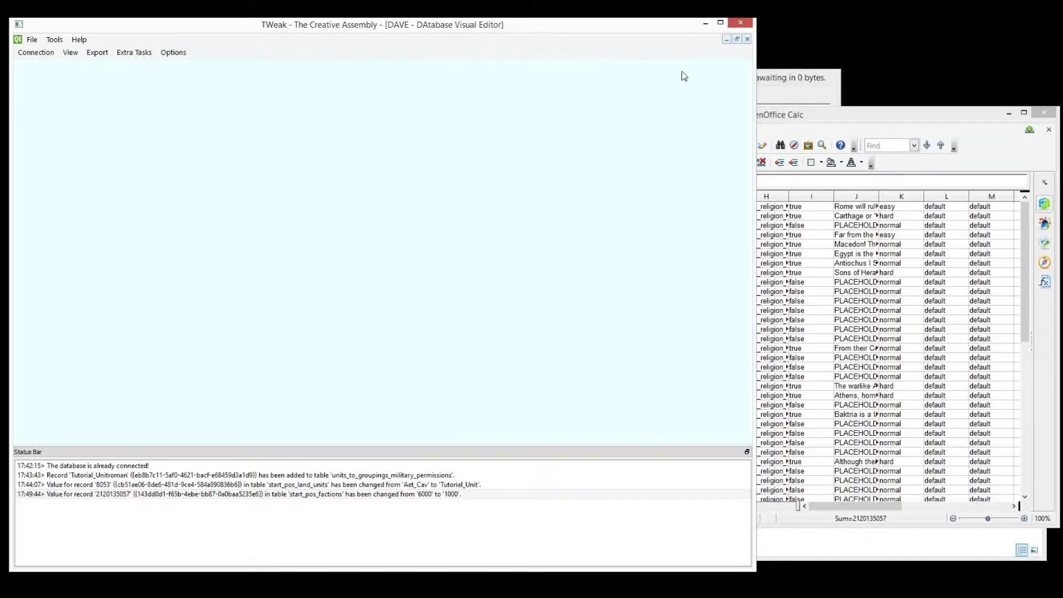
left_click(740, 22)
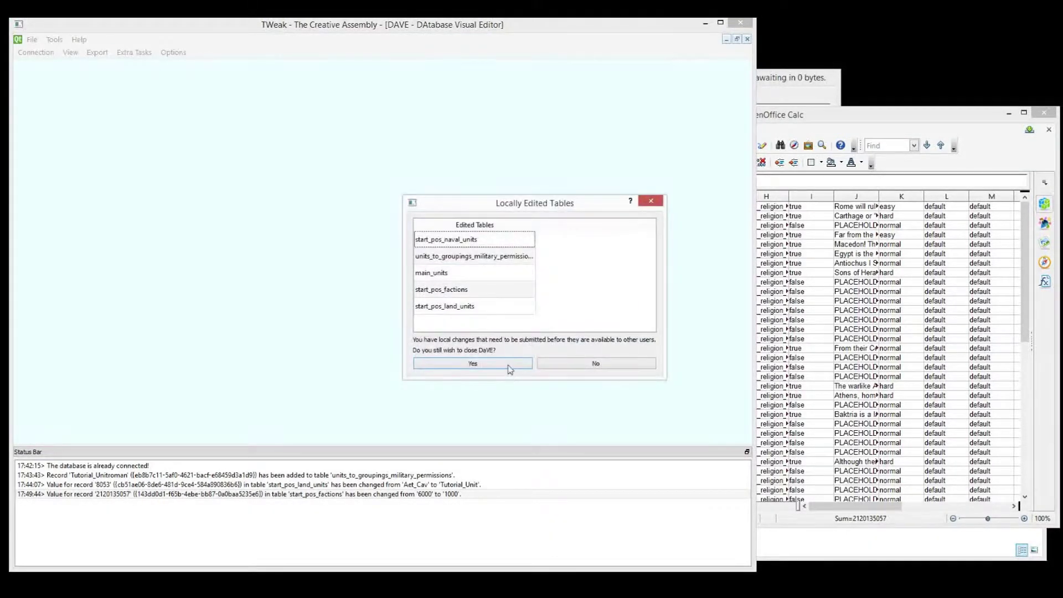
left_click(508, 367)
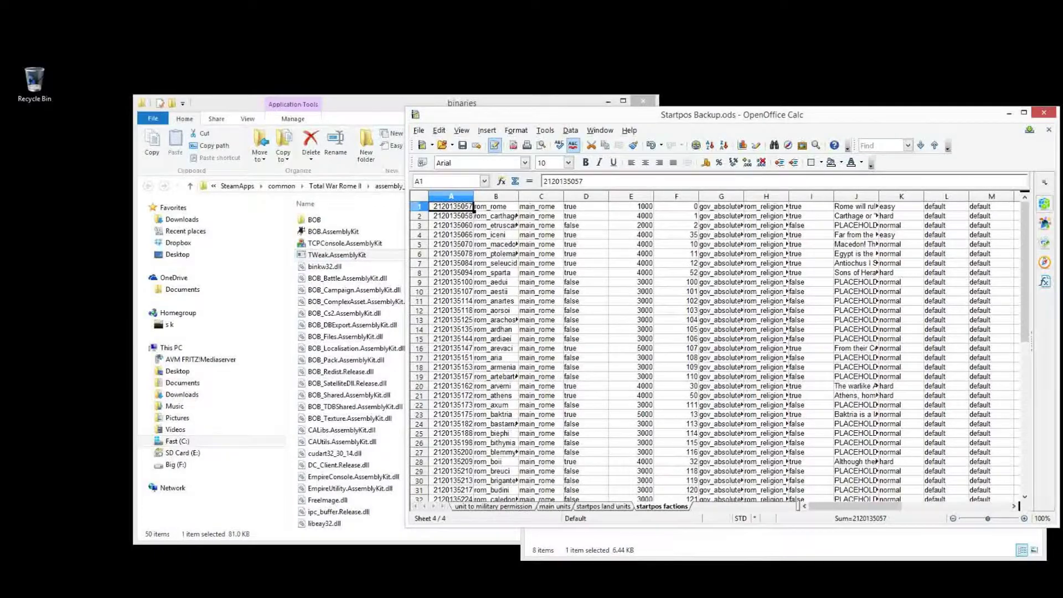
Verify the ROME II Assembly Kit tool cache in Steam, reacquiring 6 files, then return to binaries
mouse_move(183, 588)
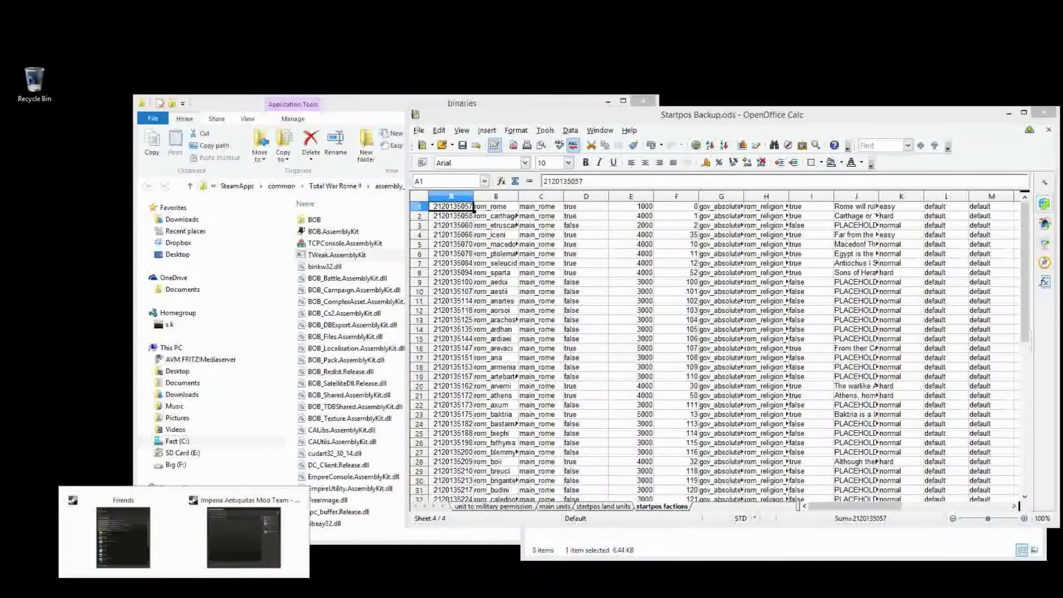
right_click(183, 587)
left_click(164, 540)
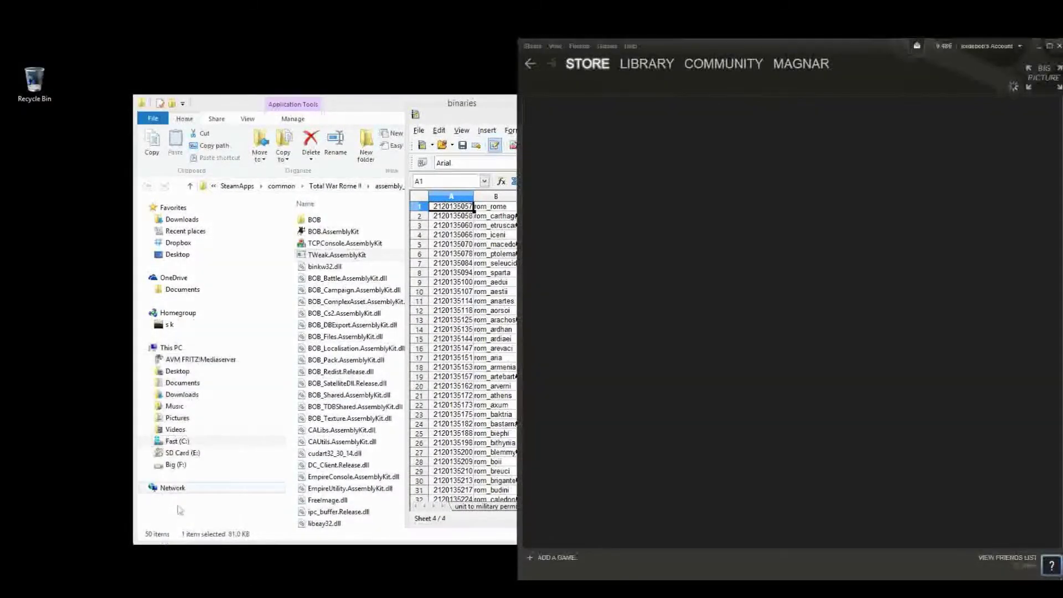
left_click_drag(869, 53, 453, 61)
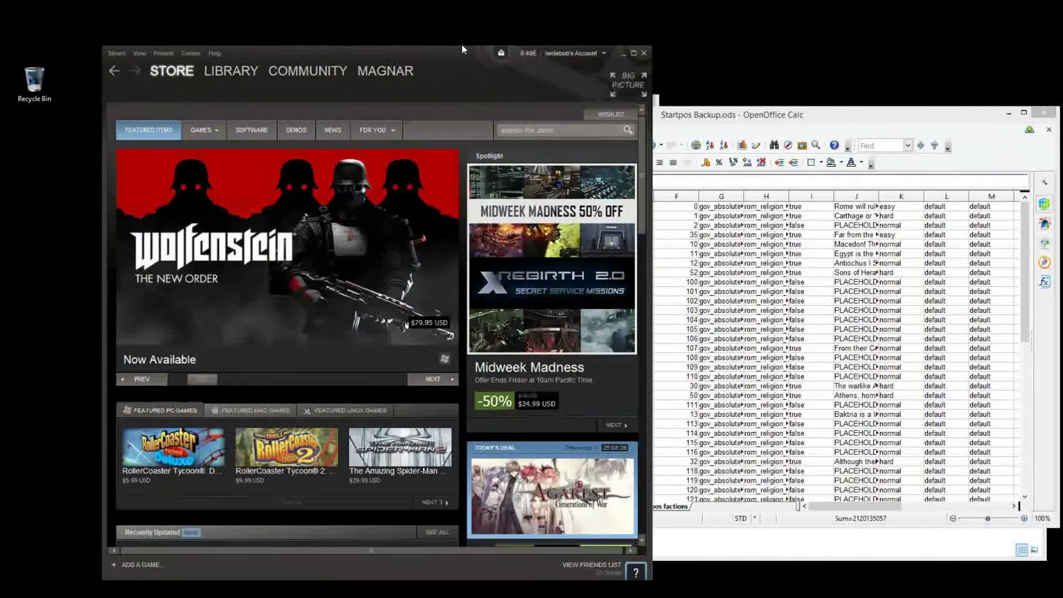
mouse_move(247, 78)
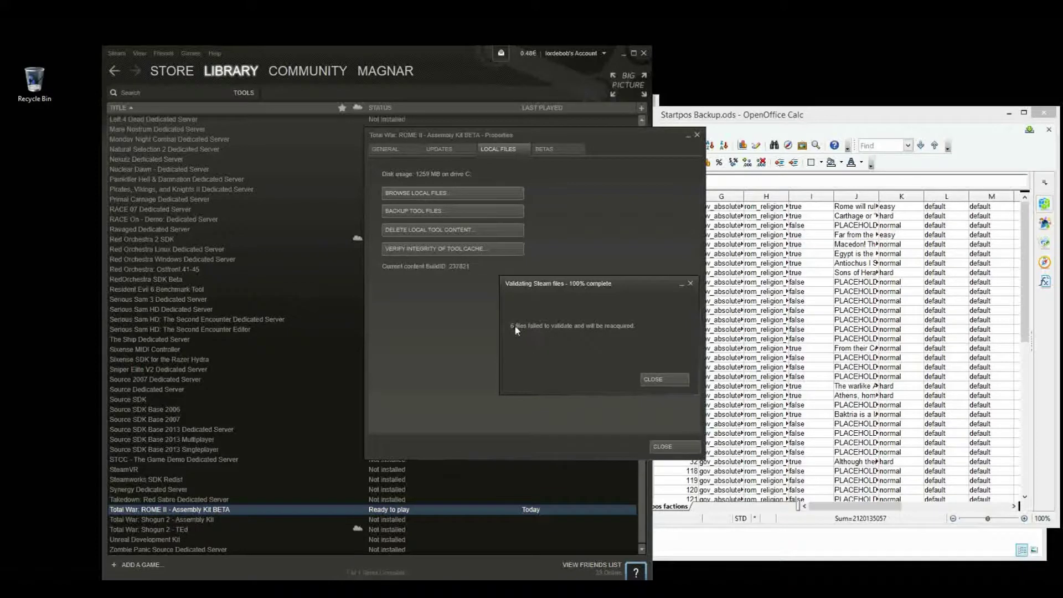
left_click(651, 380)
left_click(673, 445)
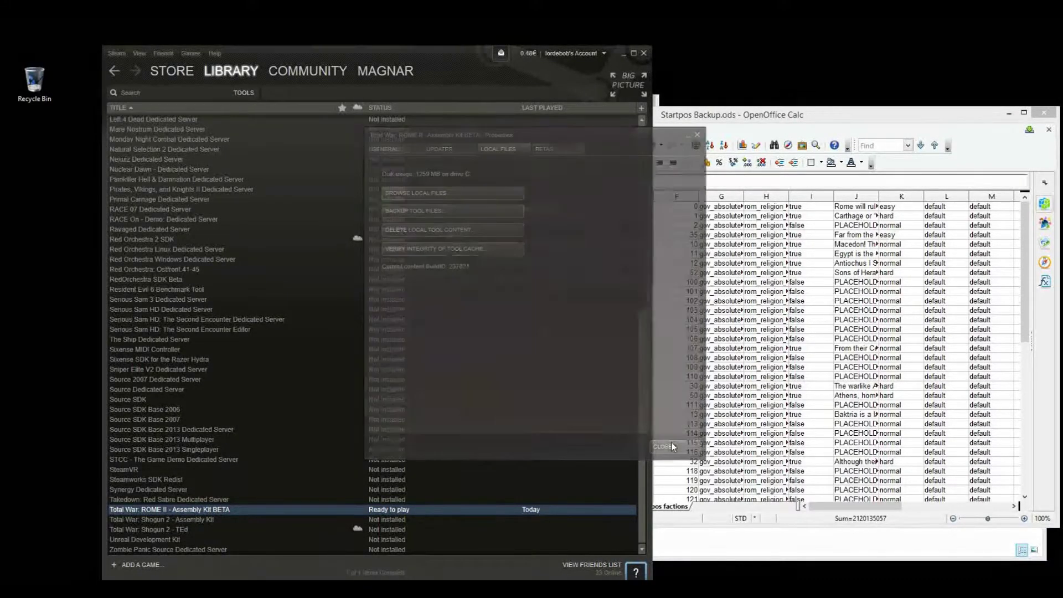
mouse_move(141, 561)
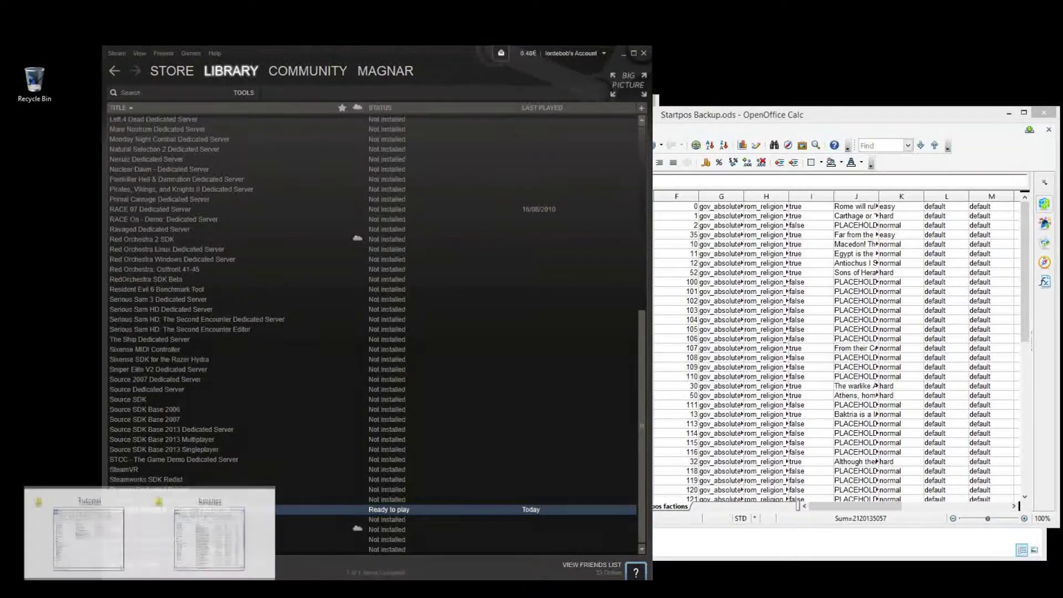
left_click(199, 543)
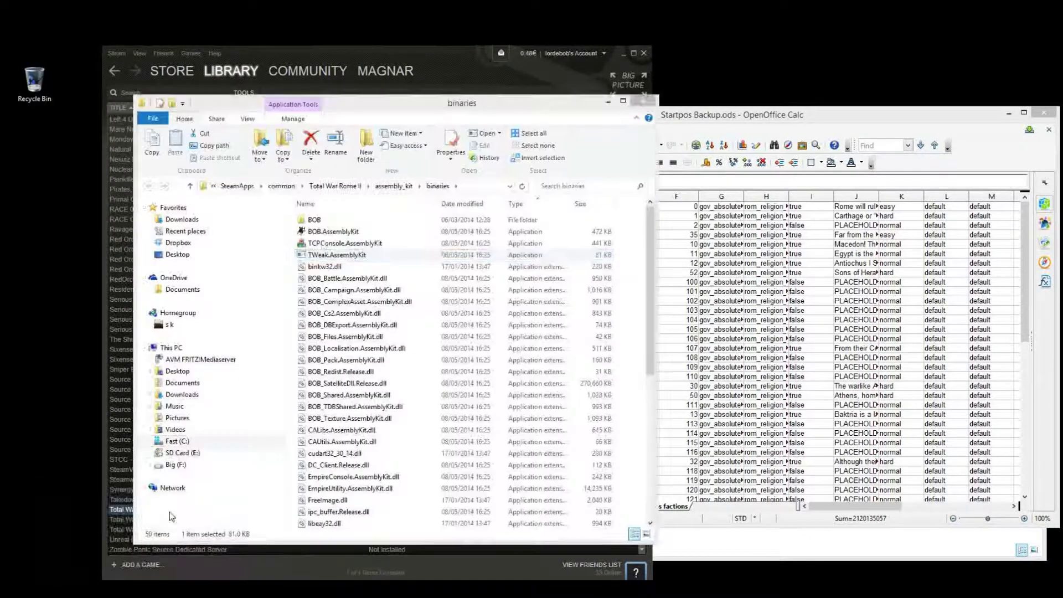
Relaunch TWeak.AssemblyKit and open the starting_positions form from the Form Launcher
double_click(345, 256)
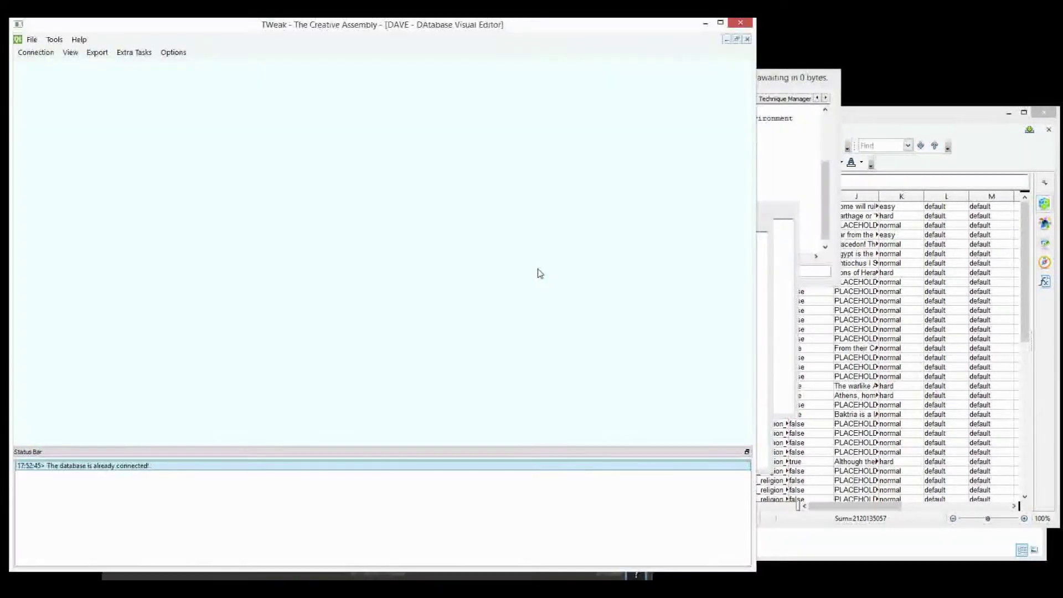
left_click(70, 52)
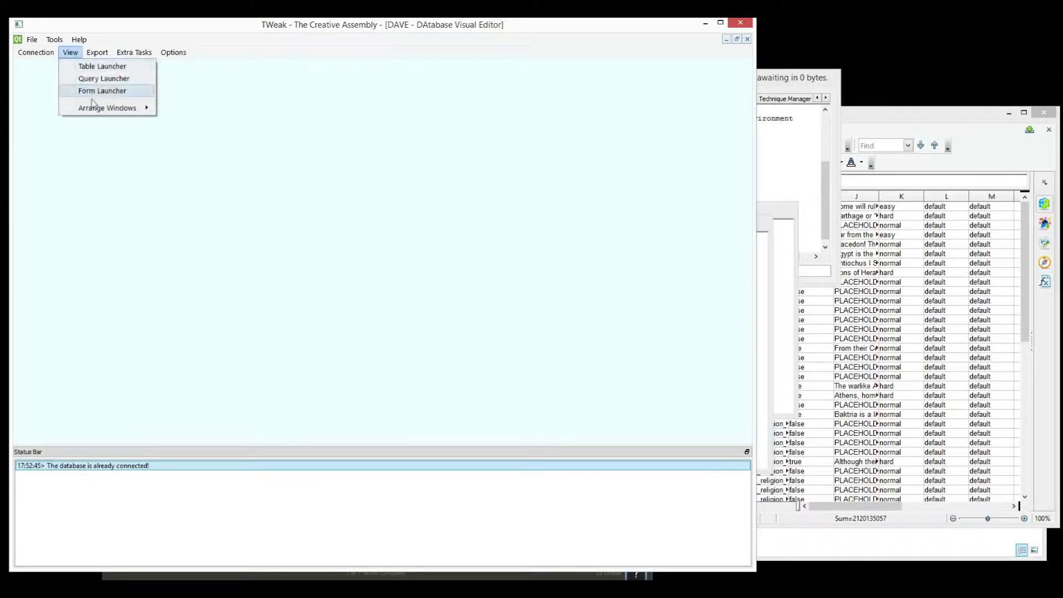
left_click(91, 90)
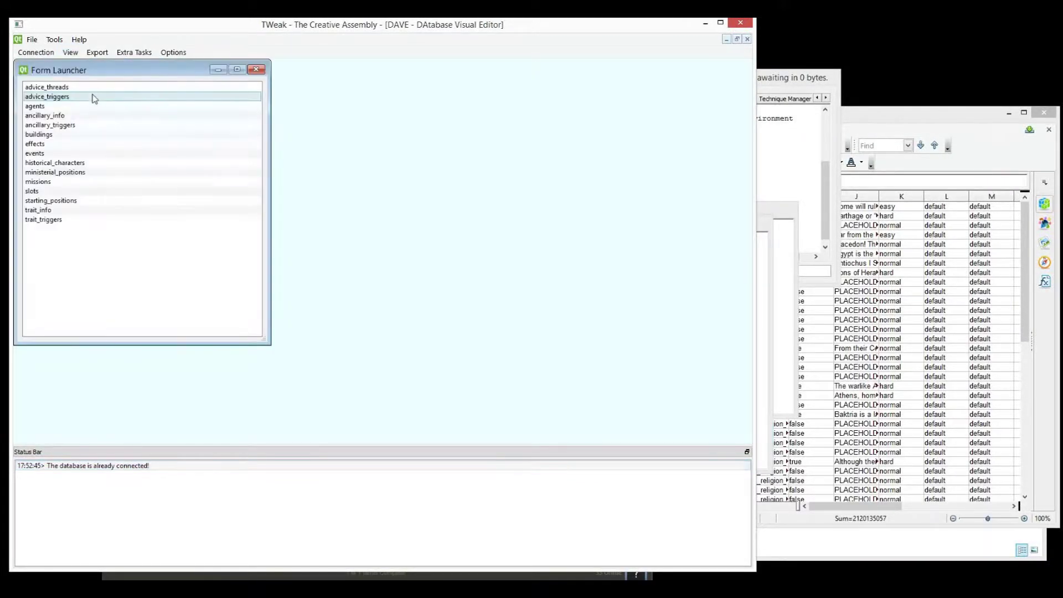
double_click(56, 203)
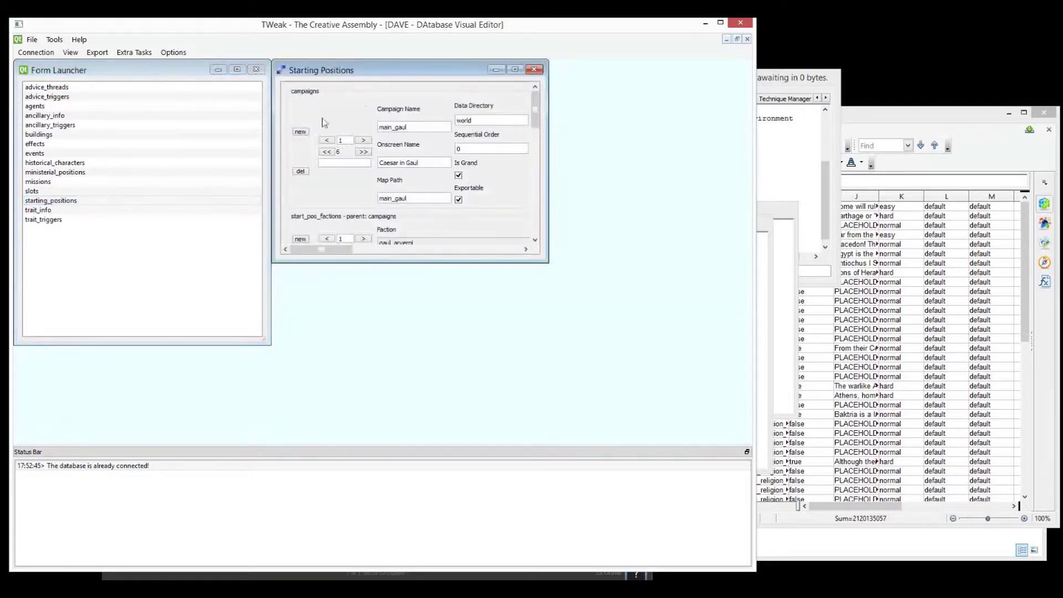
Step to the main_rome campaign record, enlarge the form to review it, then close it
left_click(363, 141)
left_click(364, 142)
left_click_drag(547, 258, 682, 397)
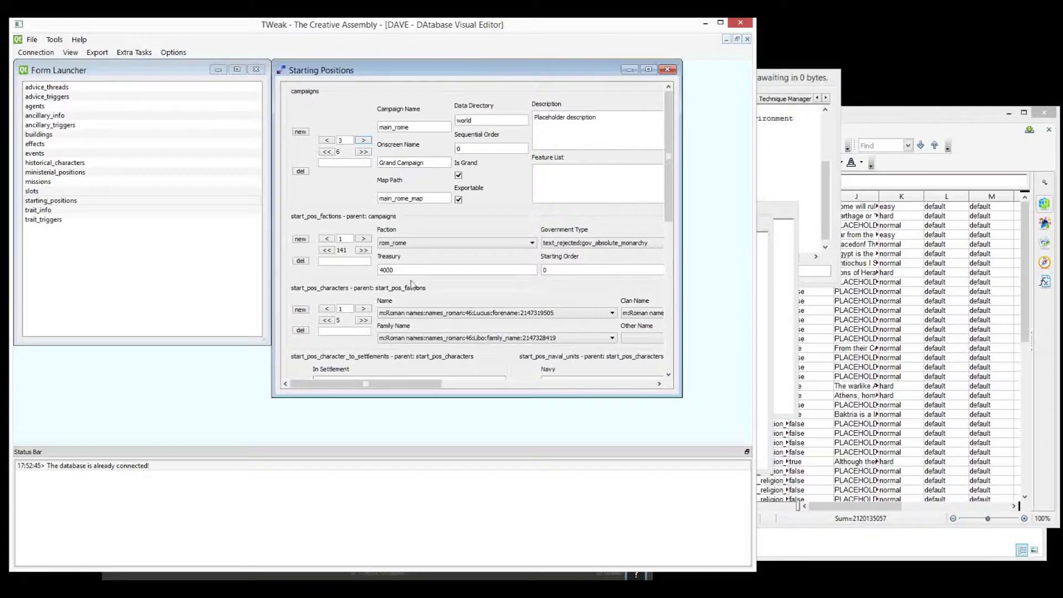
left_click(667, 70)
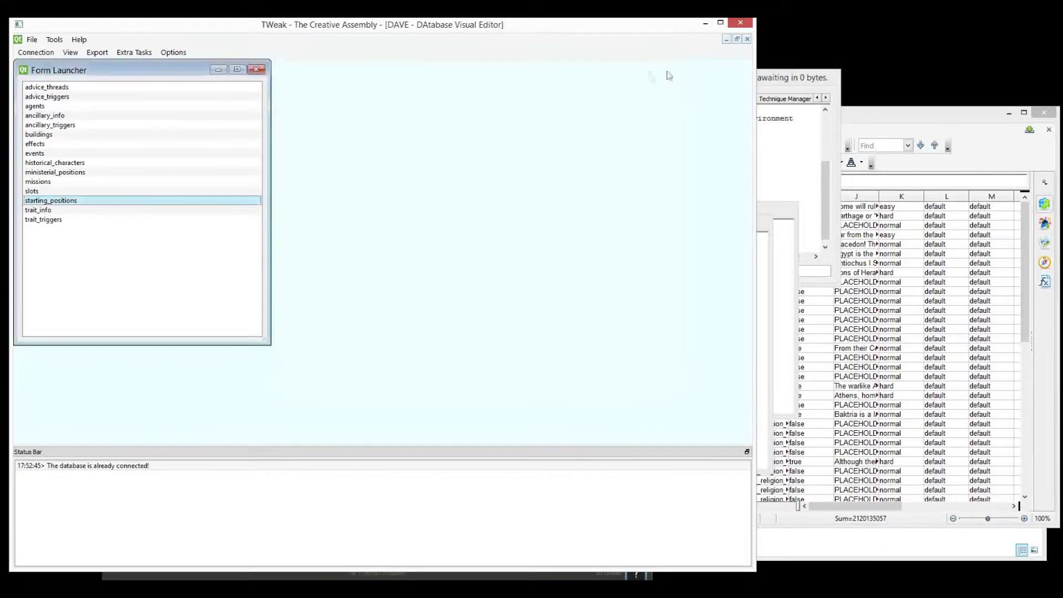
Close the Form Launcher and open an enlarged Table Launcher in DAVE
left_click(256, 70)
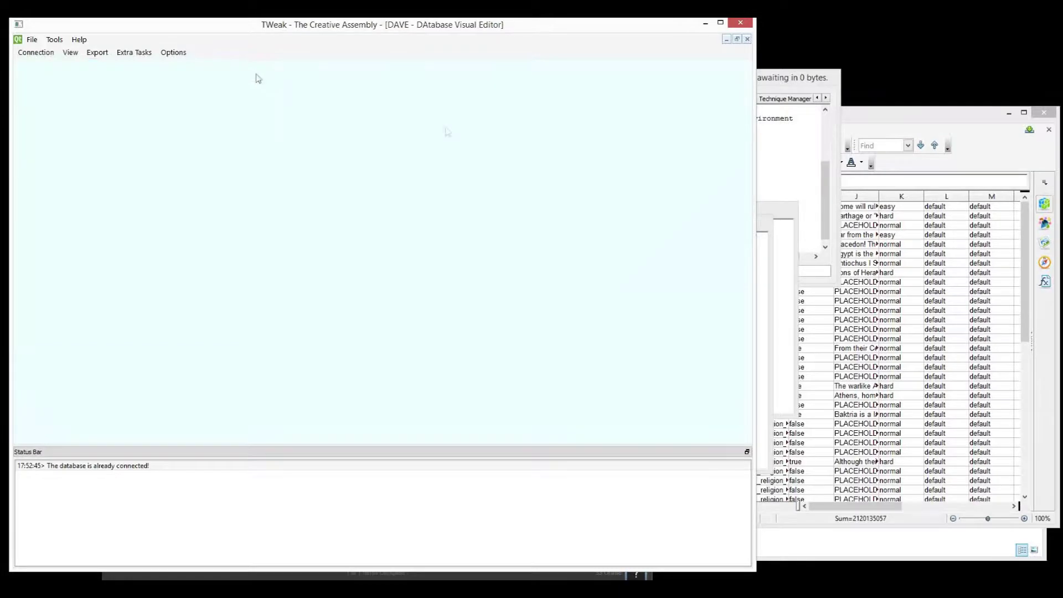
left_click(874, 303)
left_click(88, 88)
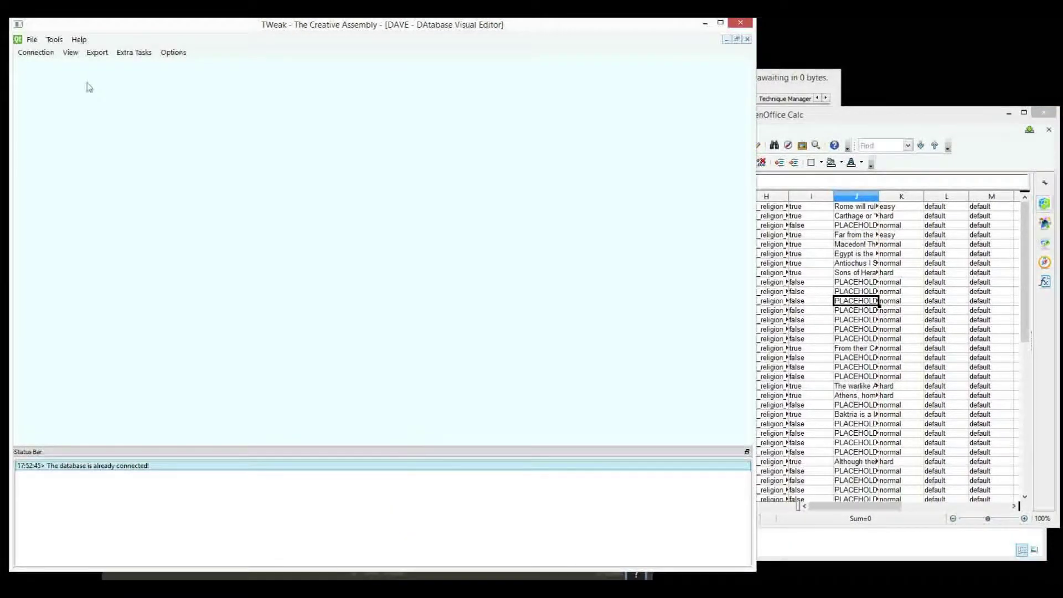
left_click(70, 52)
left_click(70, 52)
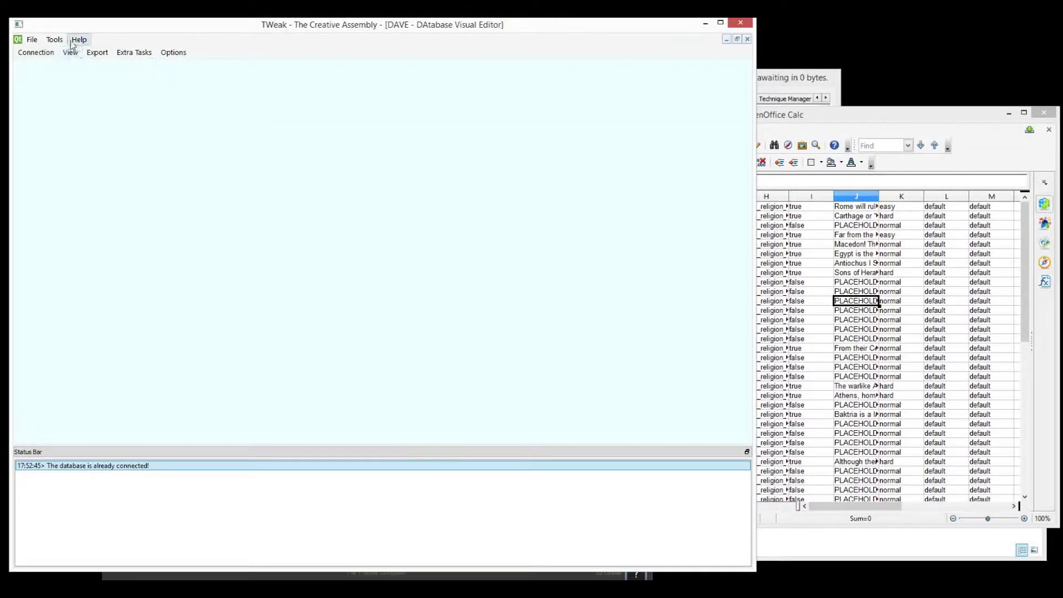
left_click(71, 52)
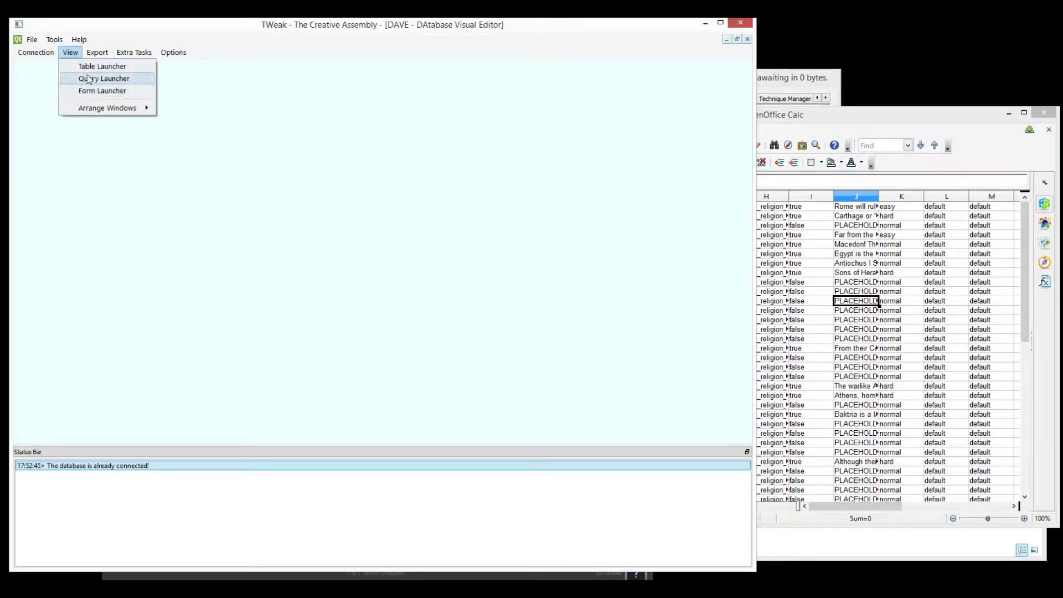
left_click(93, 67)
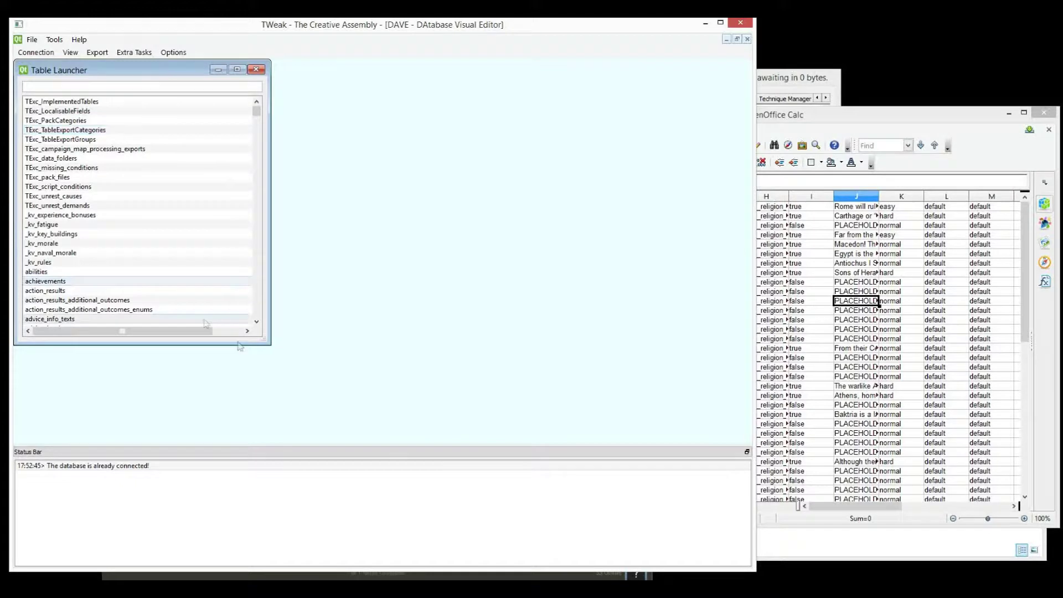
left_click_drag(270, 343, 495, 442)
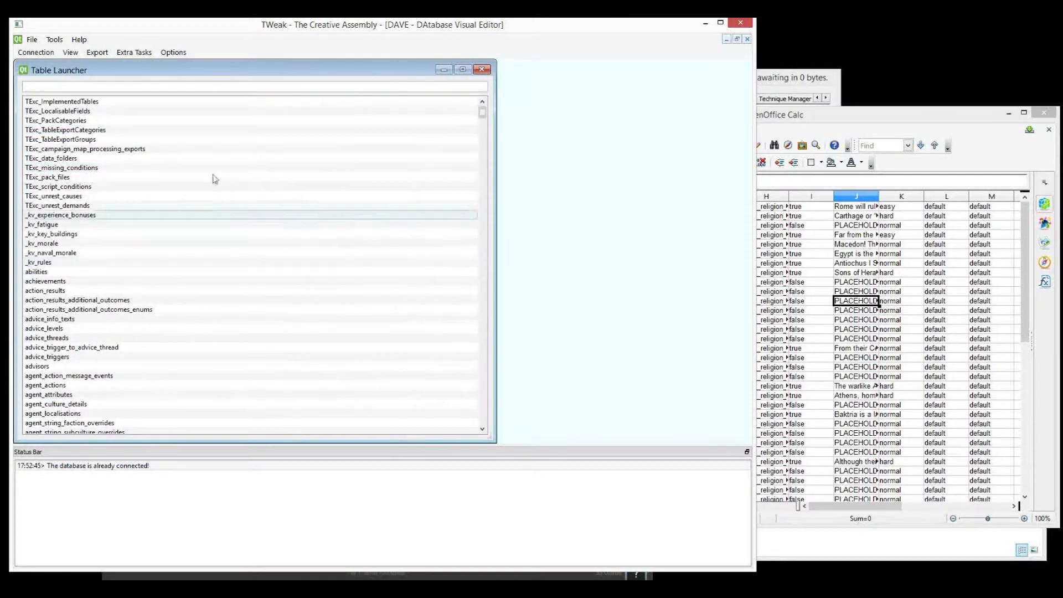
Move the main units sheet tab to the first position in Startpos Backup
left_click(837, 452)
left_click(483, 507)
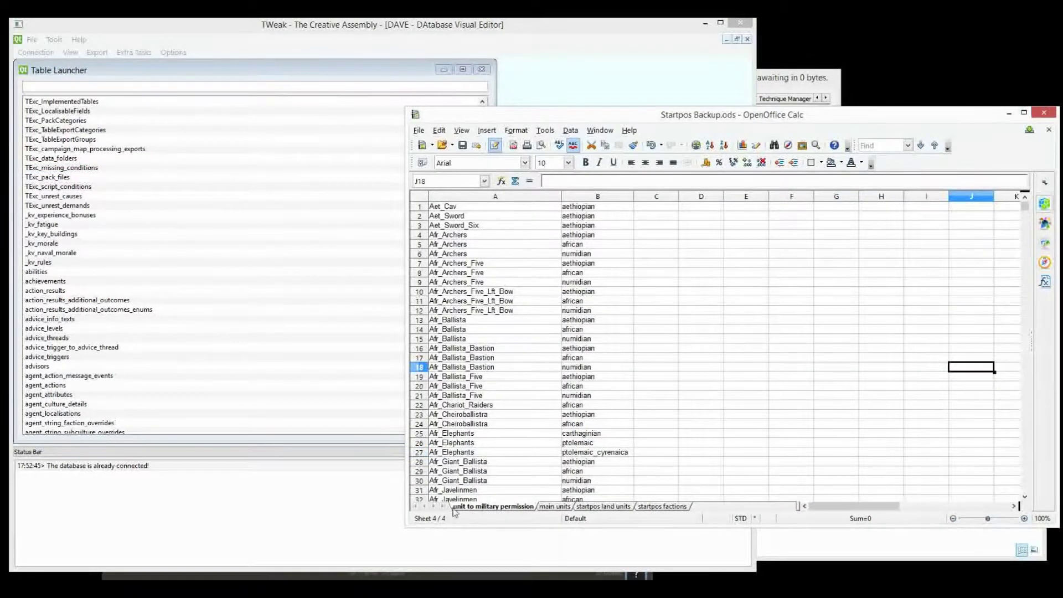
left_click(551, 506)
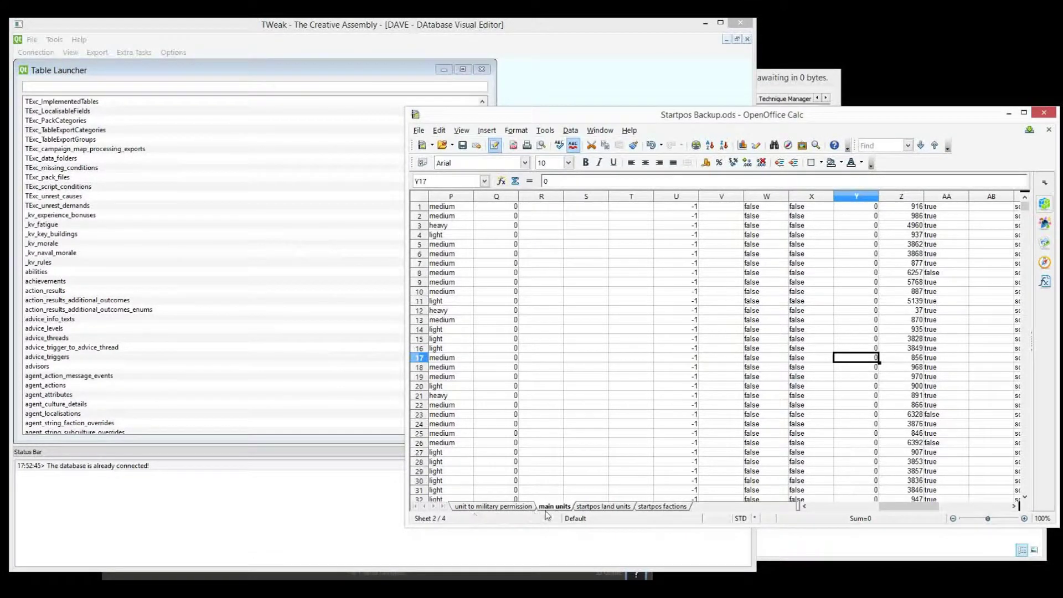
left_click_drag(519, 512, 465, 511)
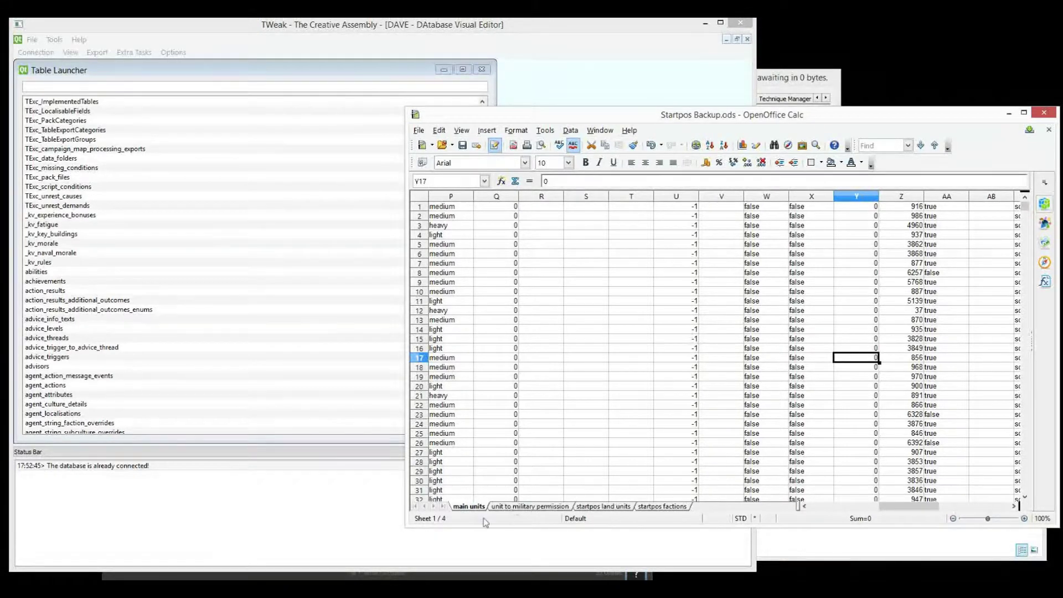
Open the main_units table from the Table Launcher, showing 968 records
left_click(186, 254)
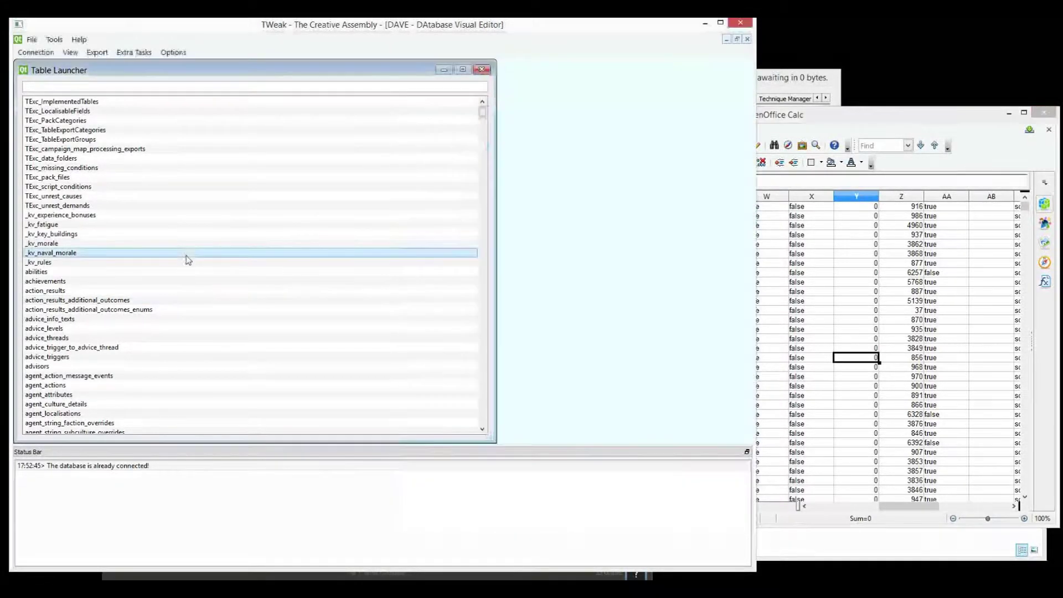
left_click_drag(484, 116, 496, 330)
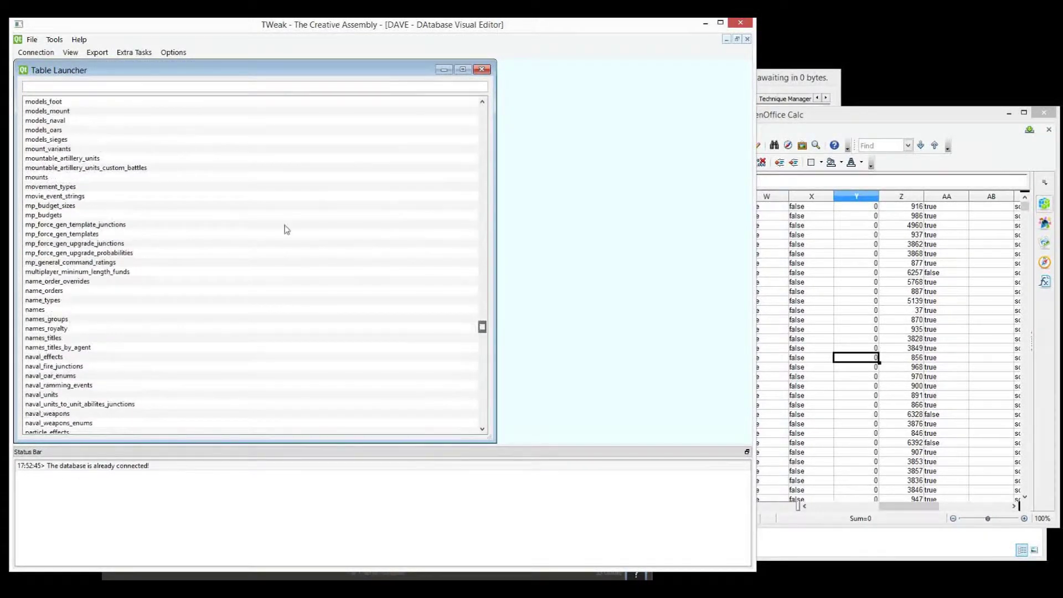
scroll(256, 197, "up", 8)
scroll(256, 197, "up", 9)
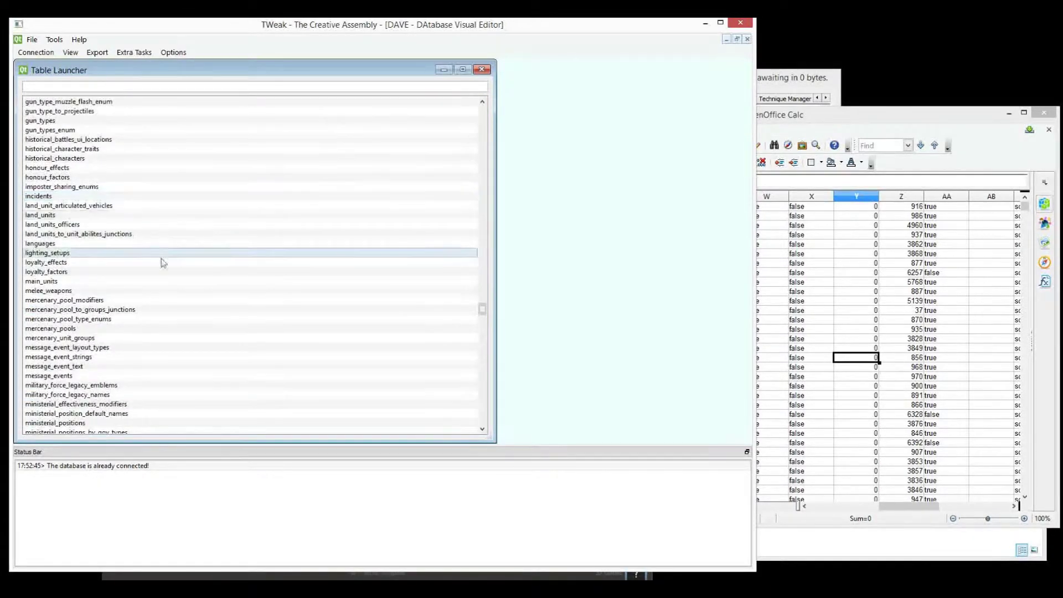
double_click(78, 282)
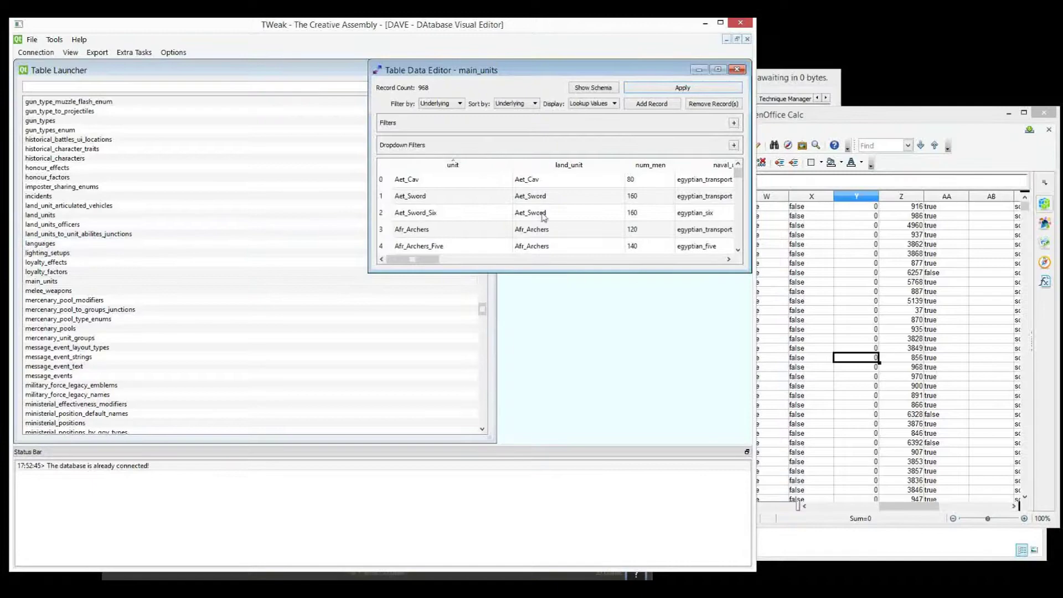
Enlarge the main_units editor, compare its last rows with the Calc backup, and add one record (968→969)
left_click_drag(367, 273, 47, 453)
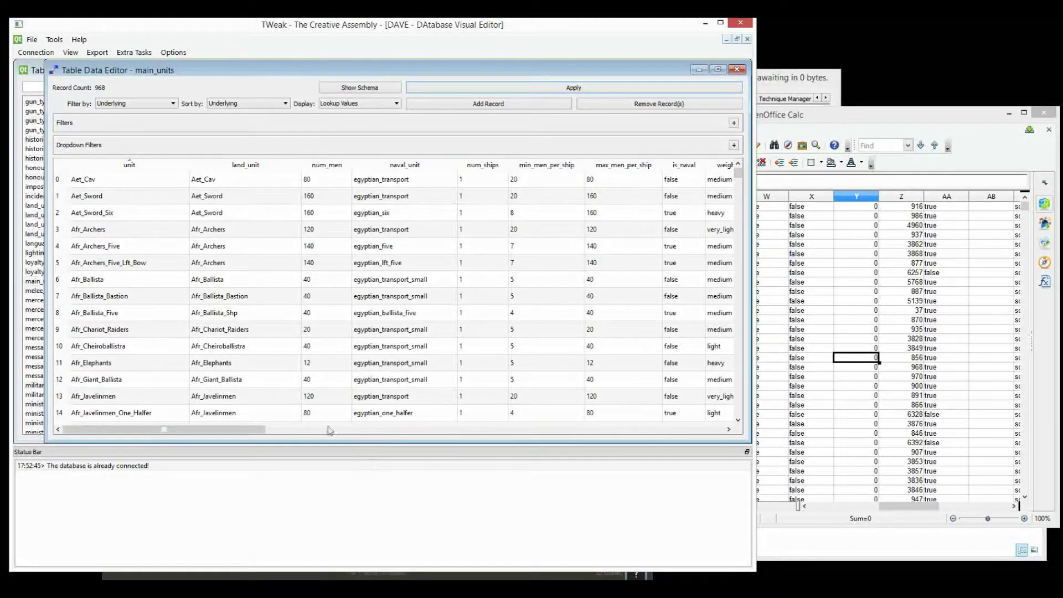
left_click(288, 263)
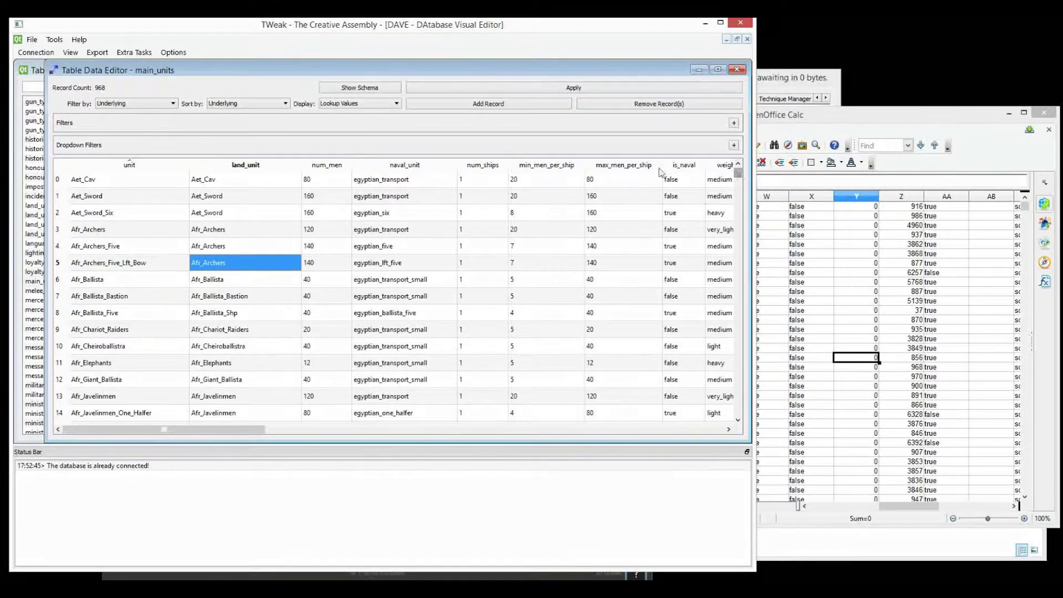
scroll(737, 176, "down", 5)
scroll(737, 176, "up", 5)
left_click_drag(737, 174, 737, 421)
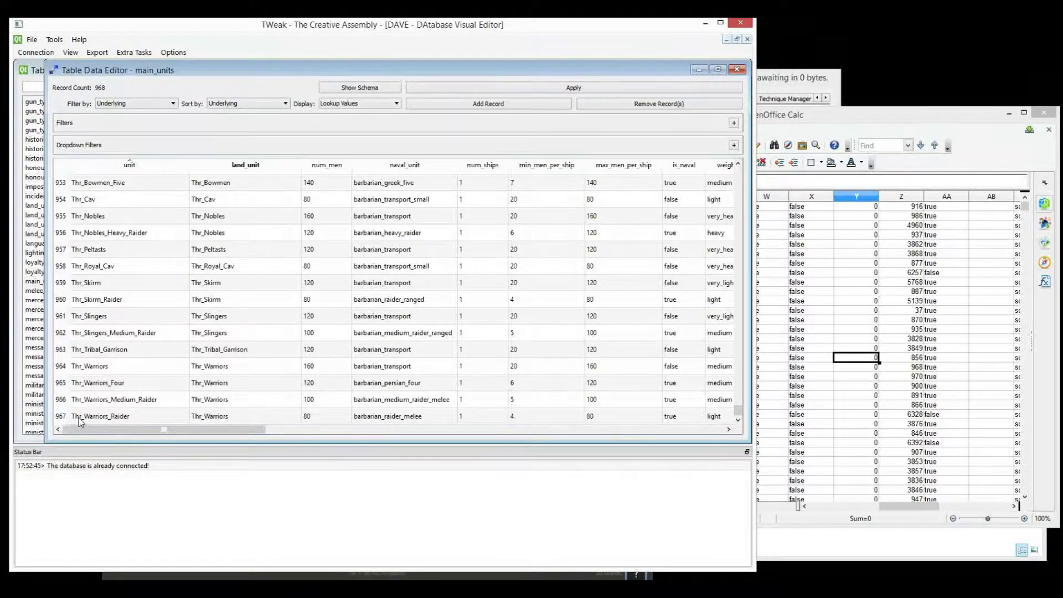
left_click(946, 225)
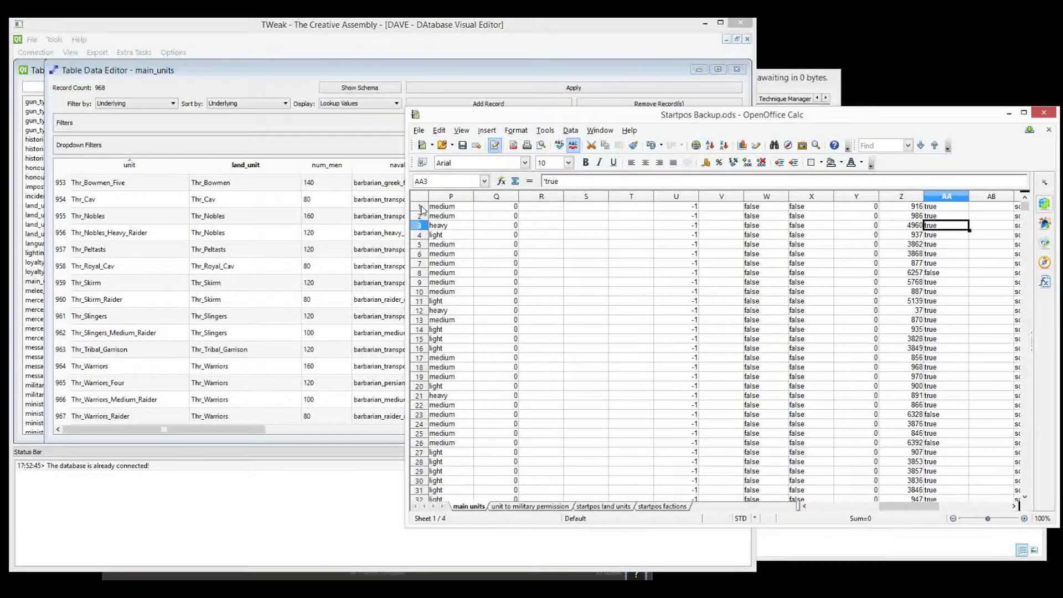
left_click_drag(1026, 208, 1037, 483)
left_click(542, 443)
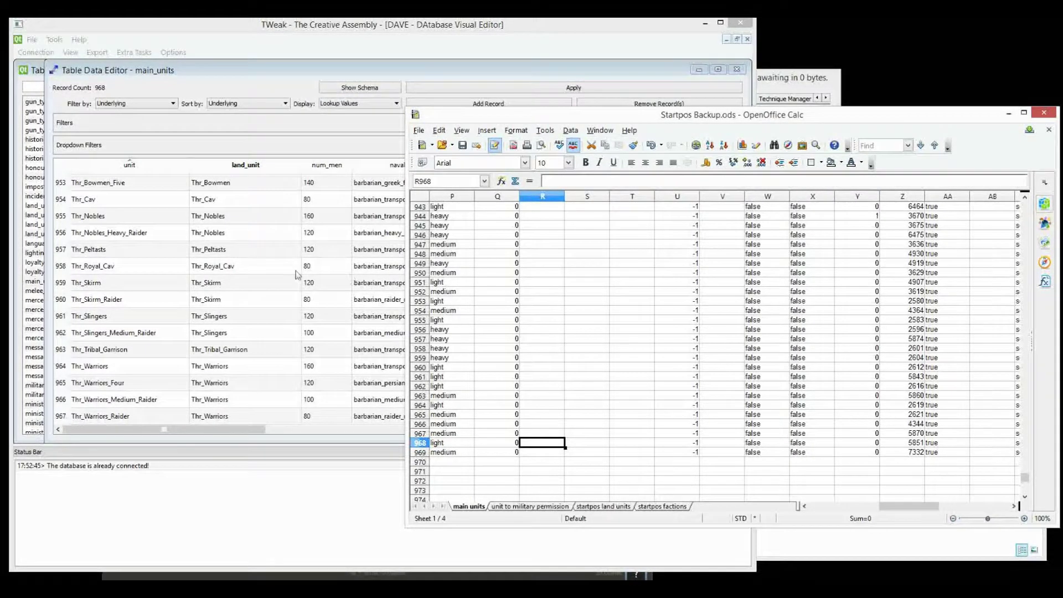
left_click(310, 254)
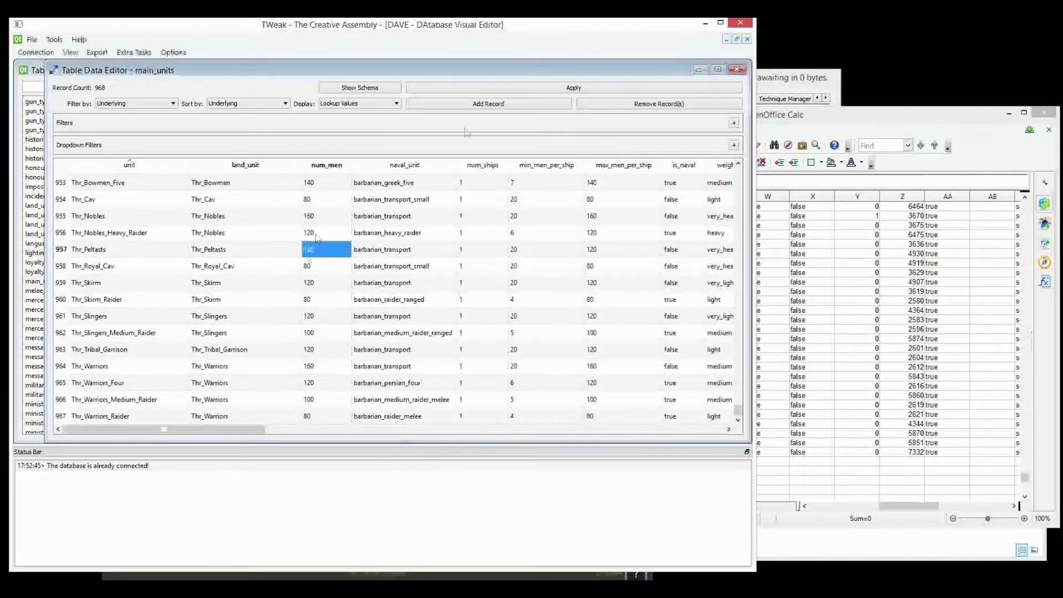
left_click(476, 107)
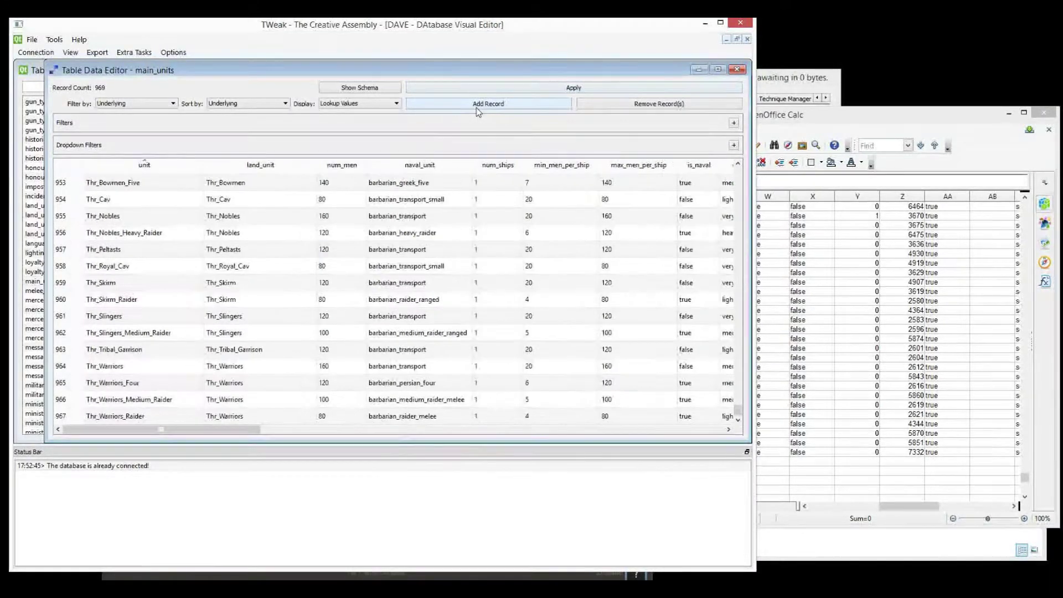
Compare the last rows of the Calc backup with the end of the main_units table
left_click(902, 415)
left_click(325, 303)
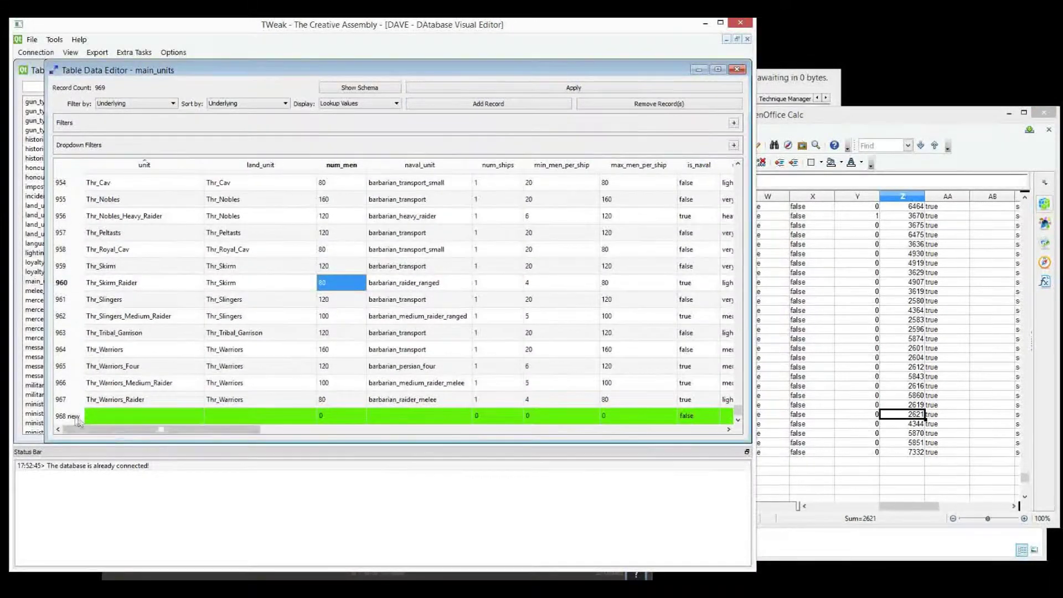
left_click(948, 416)
left_click(451, 453)
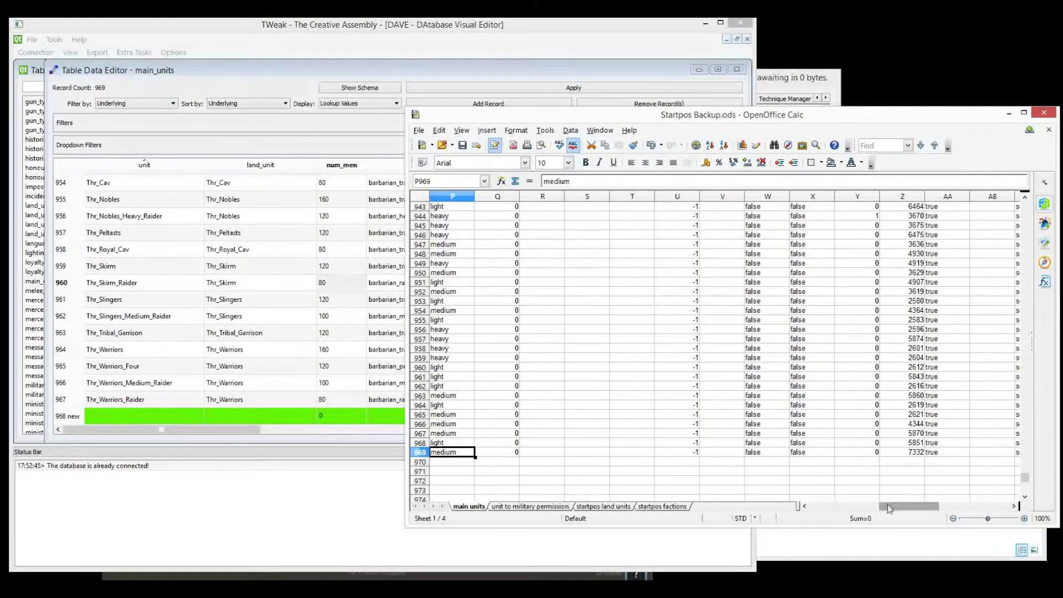
left_click(580, 472)
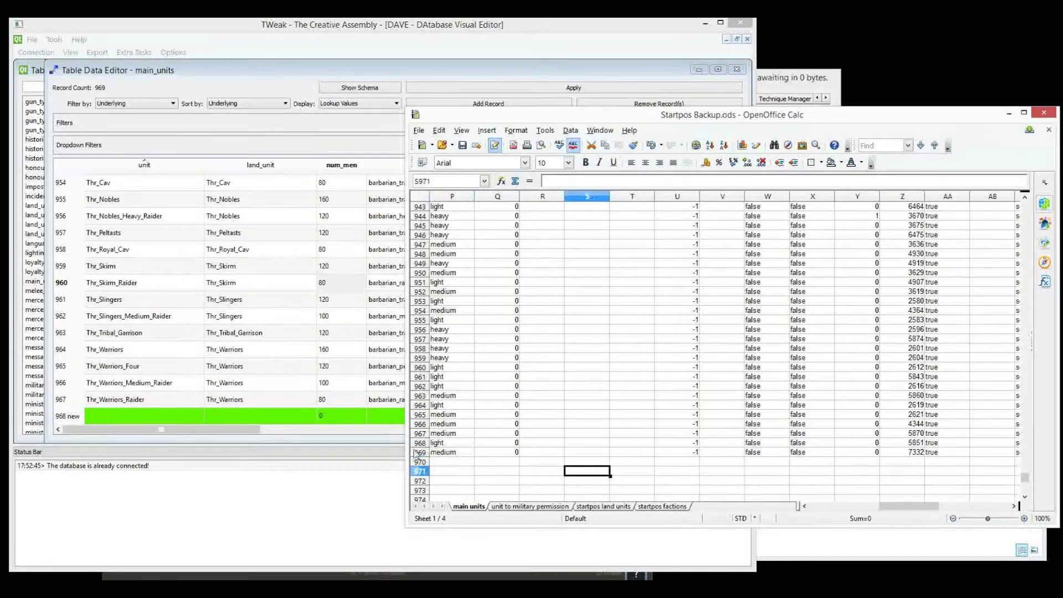
left_click_drag(922, 505, 953, 509)
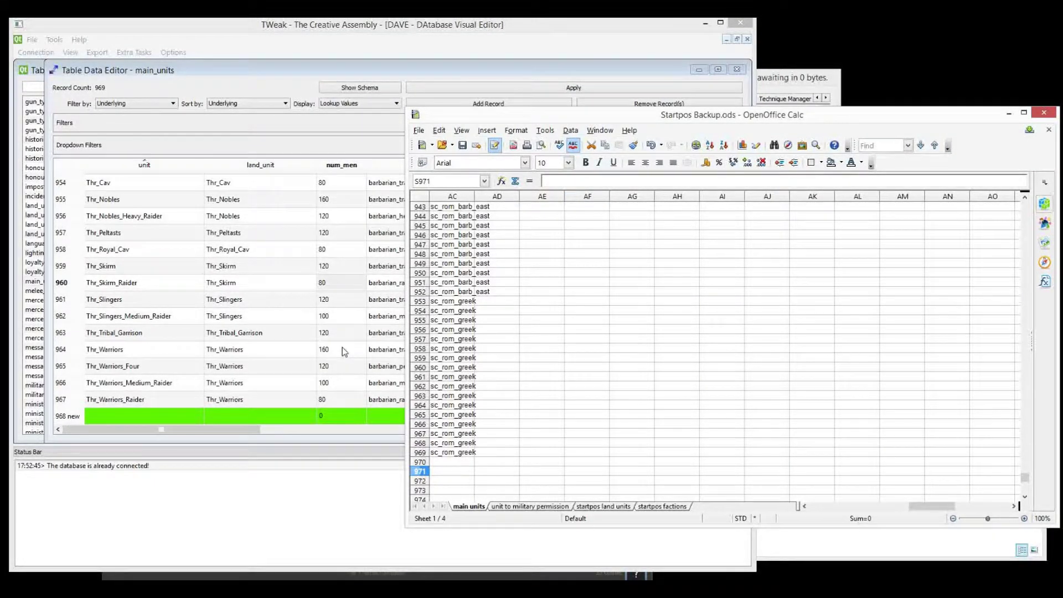
left_click(342, 347)
left_click_drag(221, 430, 646, 457)
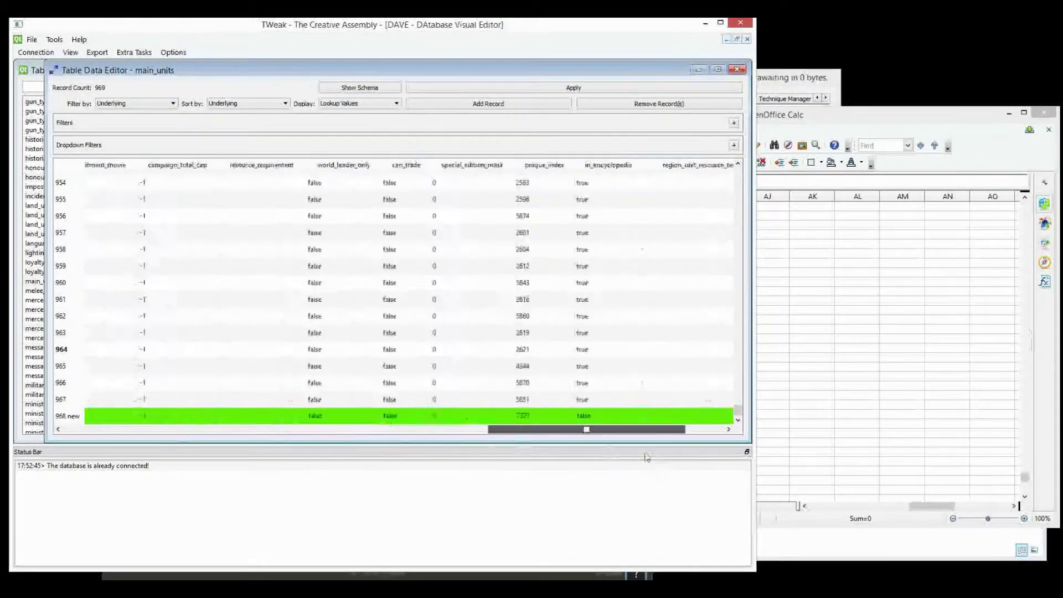
left_click(305, 430)
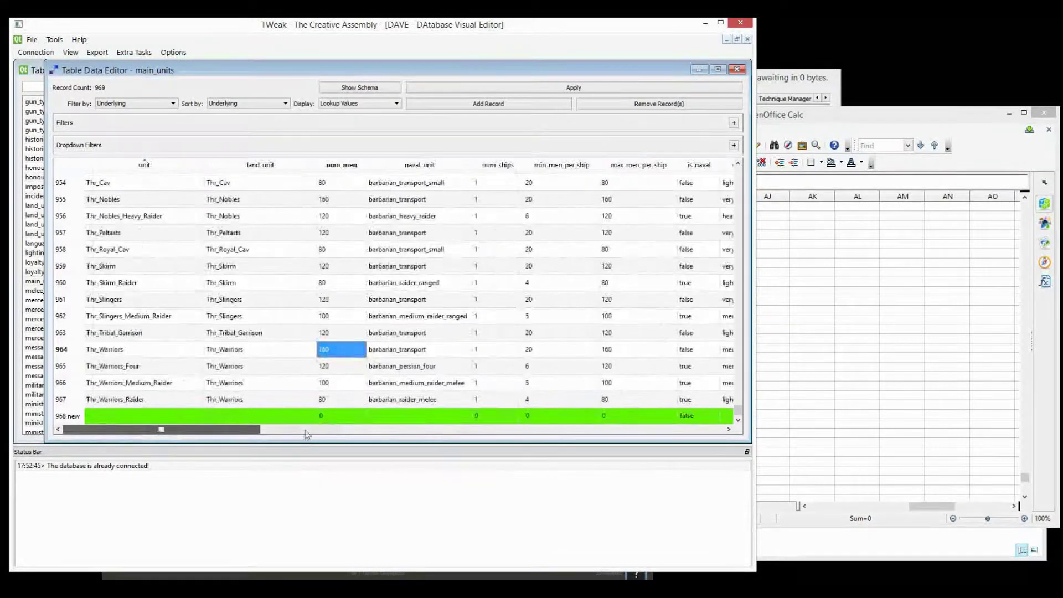
left_click(307, 435)
left_click(901, 253)
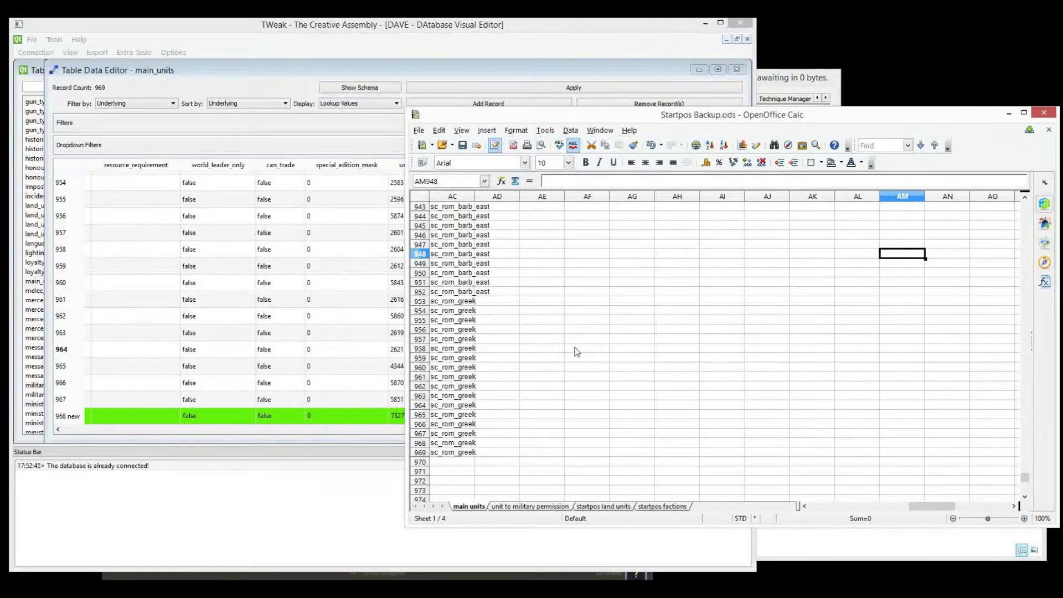
left_click(278, 281)
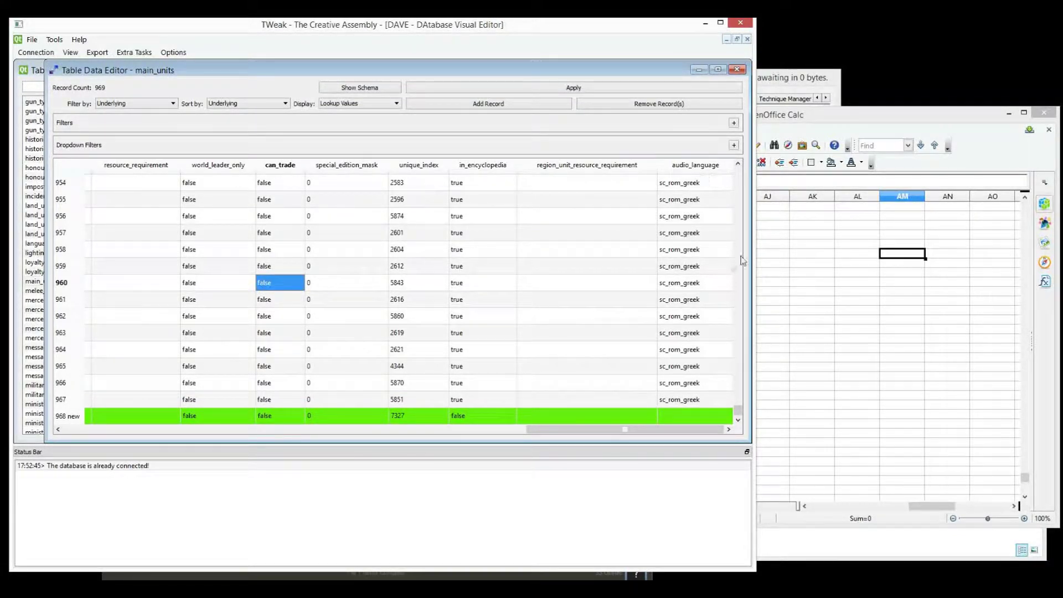
Check main_units row 962's audio_language against backup cells AC946–AC968, including sc_rom_greek in AC961
left_click(690, 316)
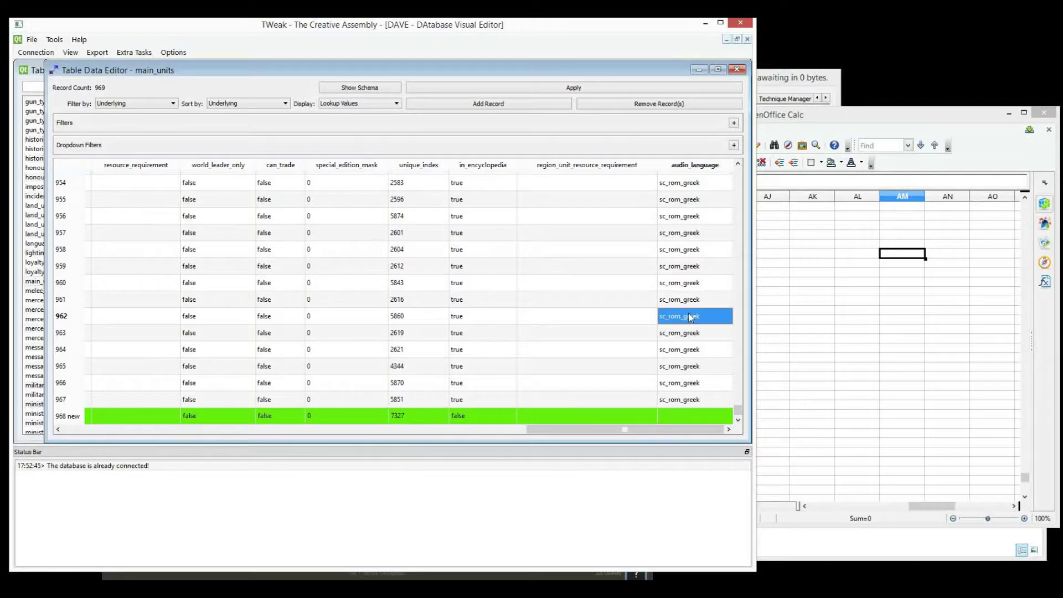
left_click(779, 331)
left_click(455, 377)
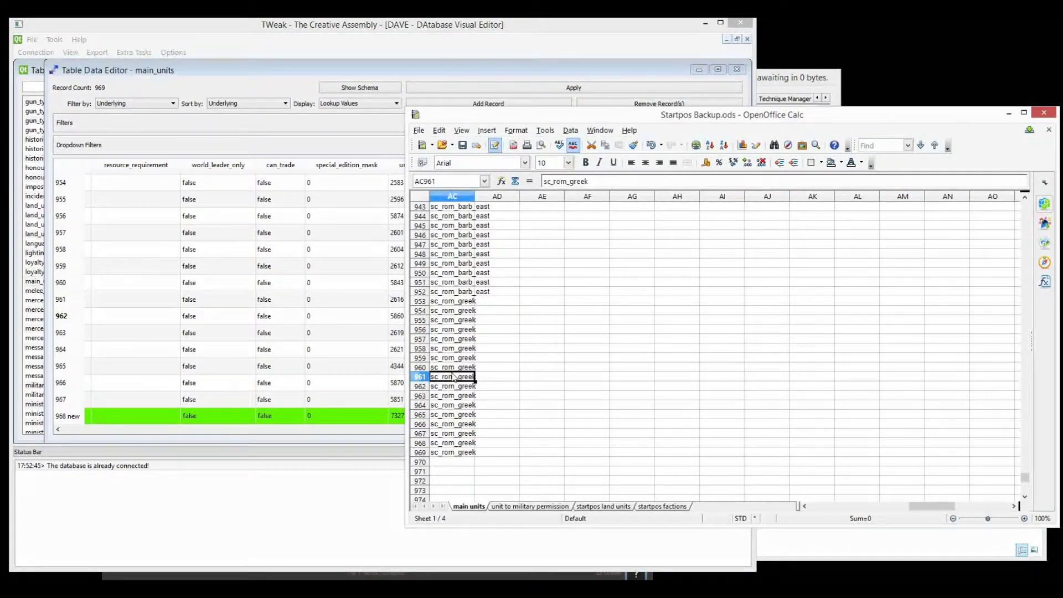
left_click_drag(913, 510, 907, 510)
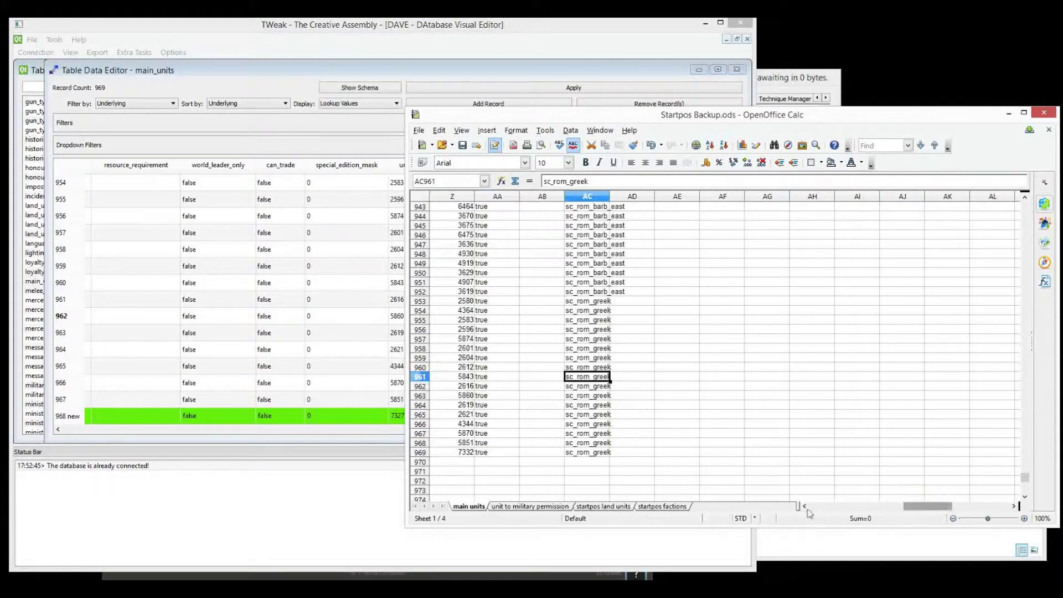
left_click(372, 304)
left_click(844, 311)
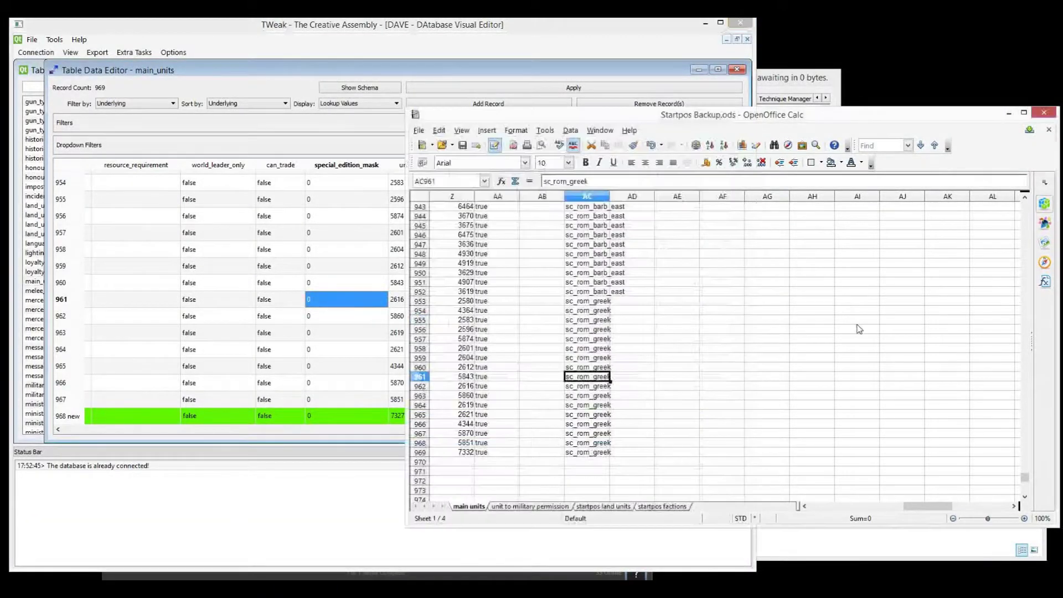
left_click(596, 443)
left_click_drag(582, 237, 590, 450)
left_click(648, 389)
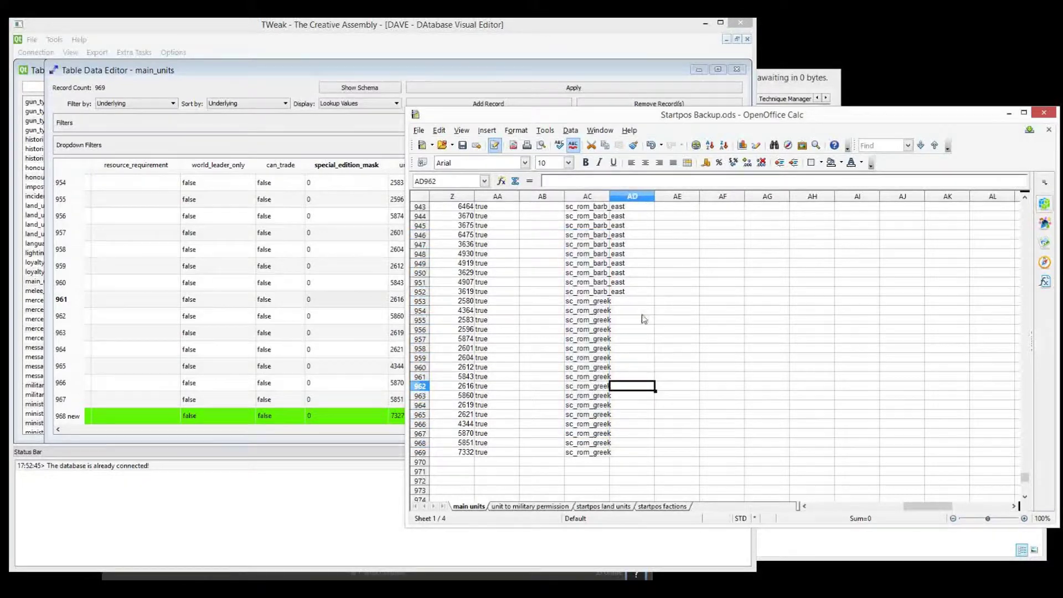
left_click_drag(637, 235, 631, 440)
left_click(595, 446)
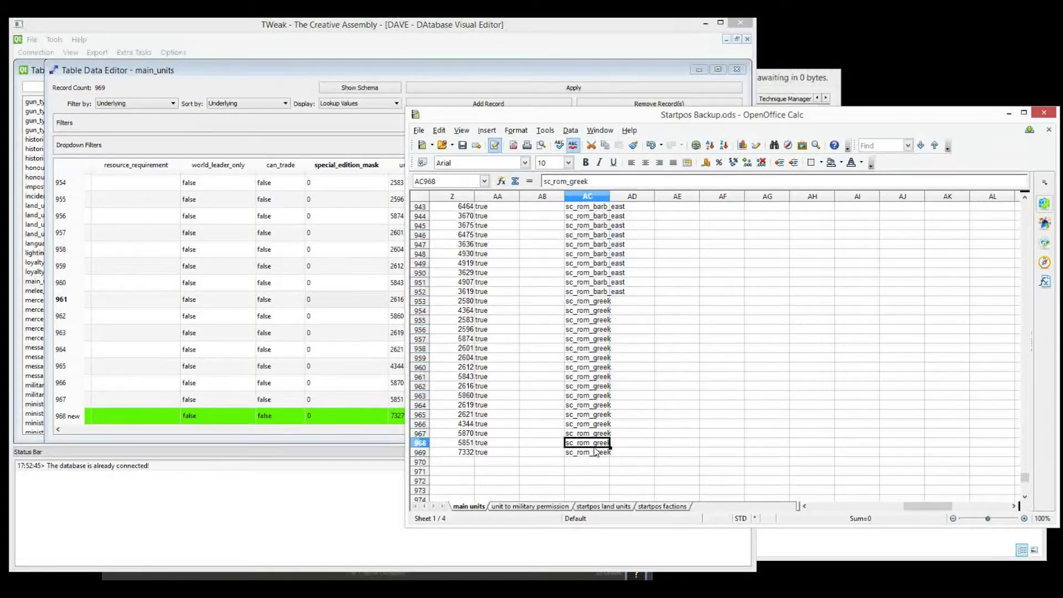
Select the backup range A1:AC969 in Calc and copy it
left_click(595, 452)
key("ctrl+shift+Up")
key("ctrl+shift+Left")
key("shift+Page_Up")
key("shift+Page_Up")
key("shift+Page_Up")
key("shift+Page_Up")
key("shift+Page_Up")
key("shift+Page_Up")
key("shift+Page_Up")
key("shift+Page_Up")
key("shift+Page_Up")
key("shift+Page_Up")
key("shift+Page_Up")
key("shift+Page_Up")
key("shift+Page_Up")
key("shift+Page_Up")
key("shift+Page_Up")
key("shift+Page_Up")
key("shift+Page_Up")
key("shift+Page_Up")
key("shift+Page_Up")
key("shift+Page_Up")
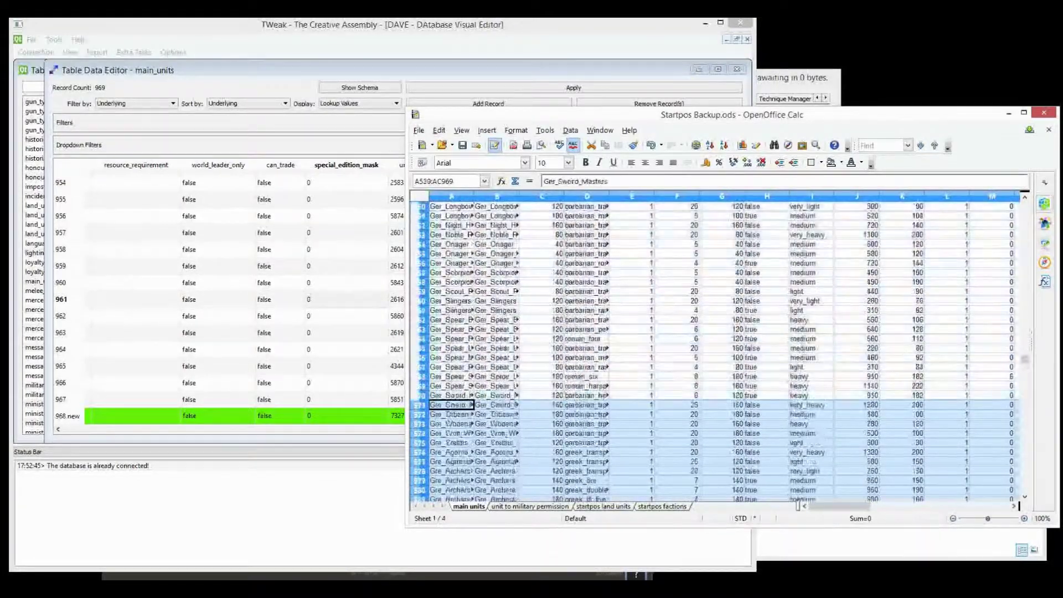
key("shift+Page_Up")
key("shift+Page_Up")
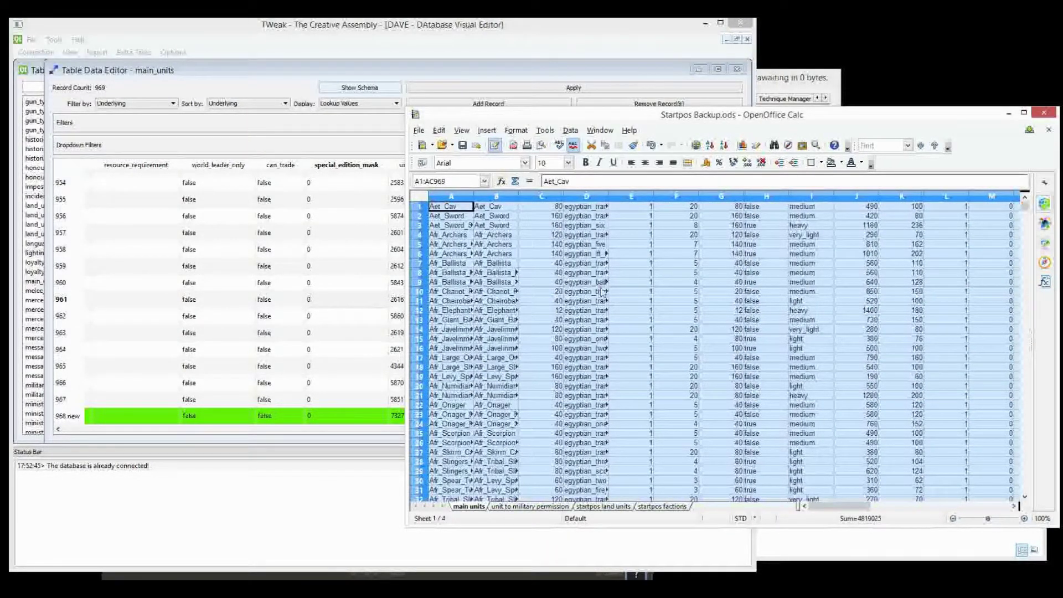
right_click(605, 257)
left_click(626, 372)
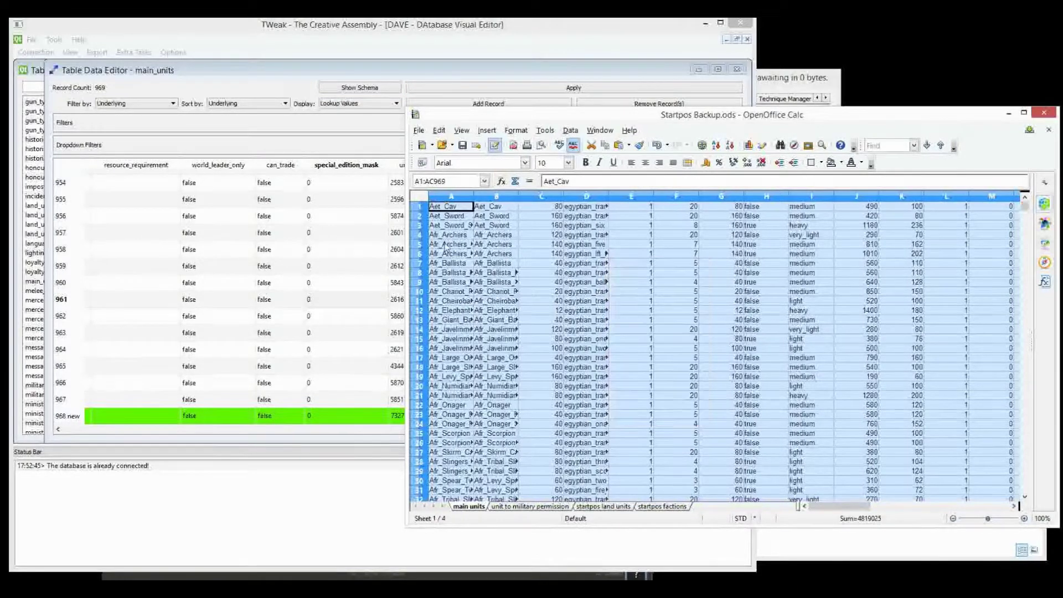
Paste the backup rows into main_units, apply the new Tutorial_Unit record, and close the editor
left_click(173, 77)
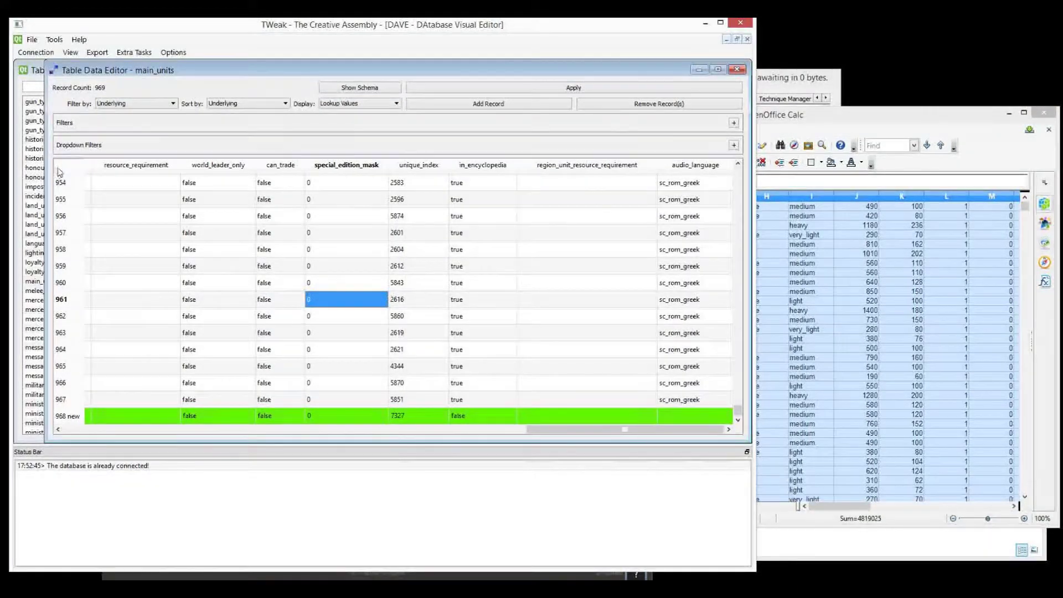
key("ctrl+a")
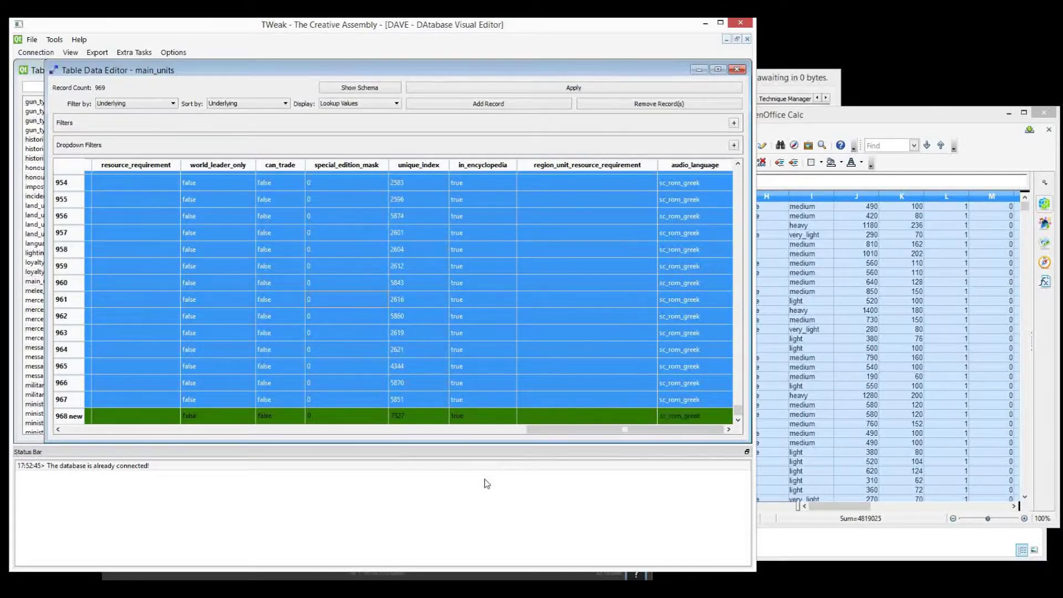
left_click_drag(579, 431, 98, 432)
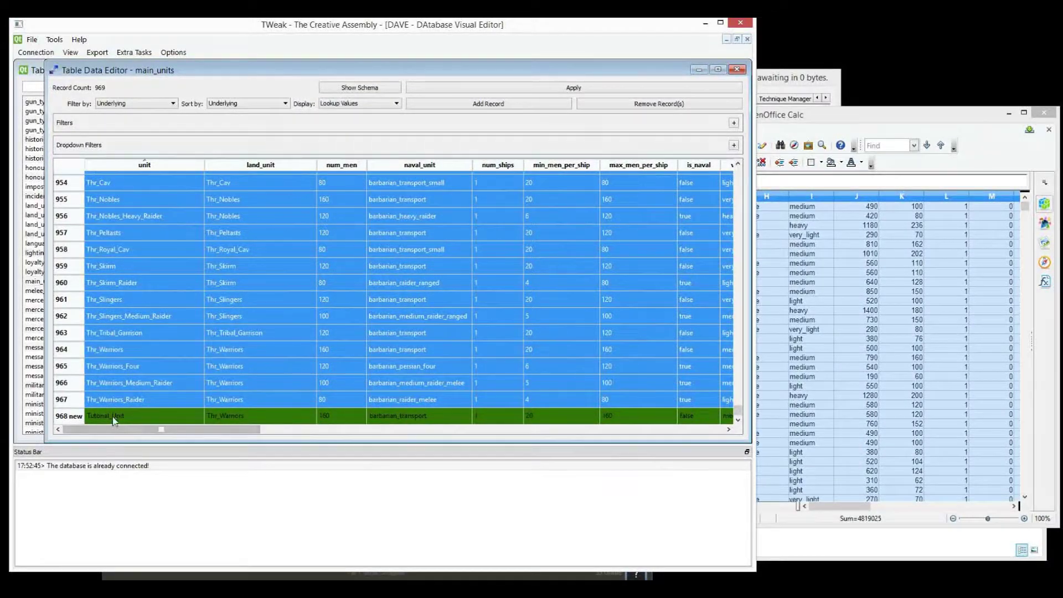
left_click(161, 364)
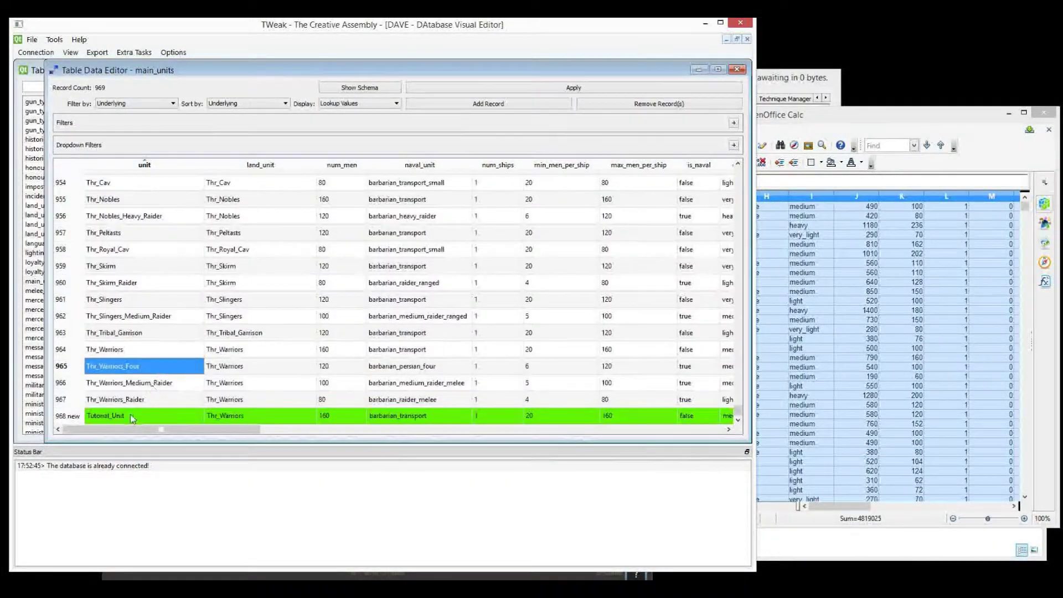
left_click(564, 90)
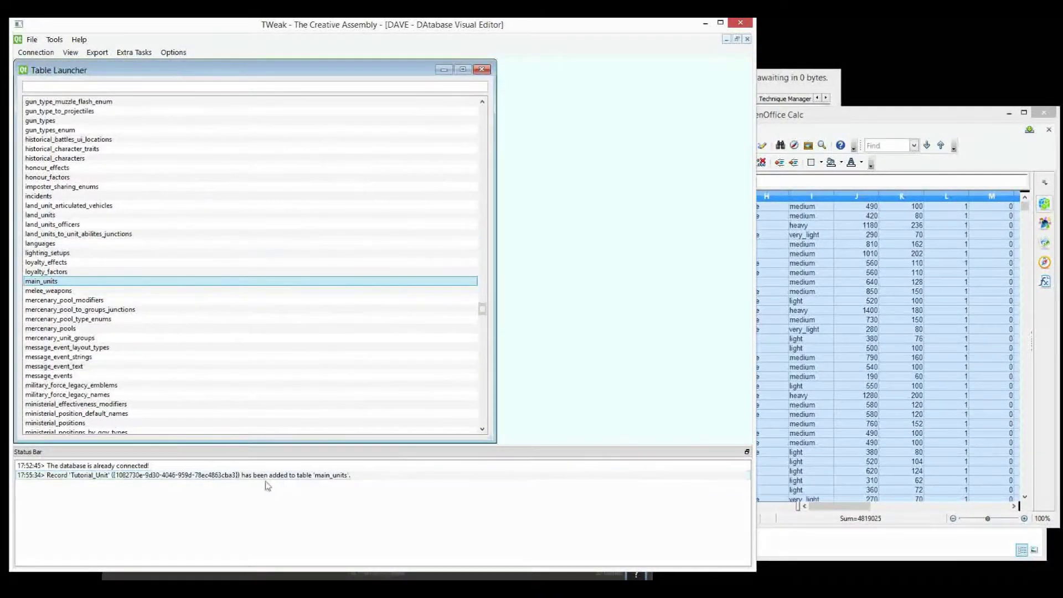
left_click(252, 476)
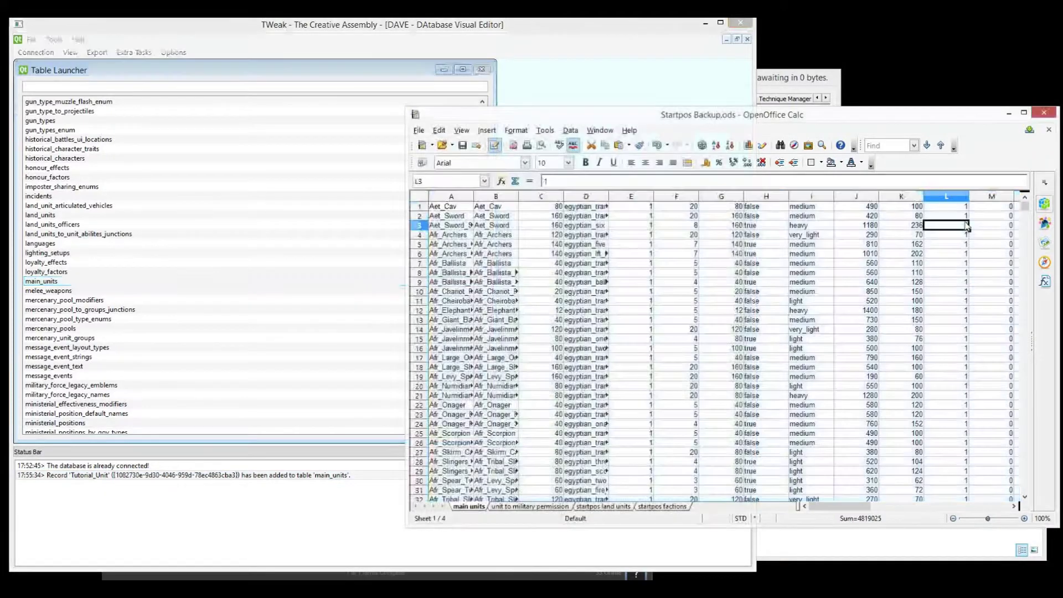
Show the unit-to-military-permission backup sheet and open units_to_groupings_military_permissions in an enlarged editor
left_click(965, 226)
left_click(529, 507)
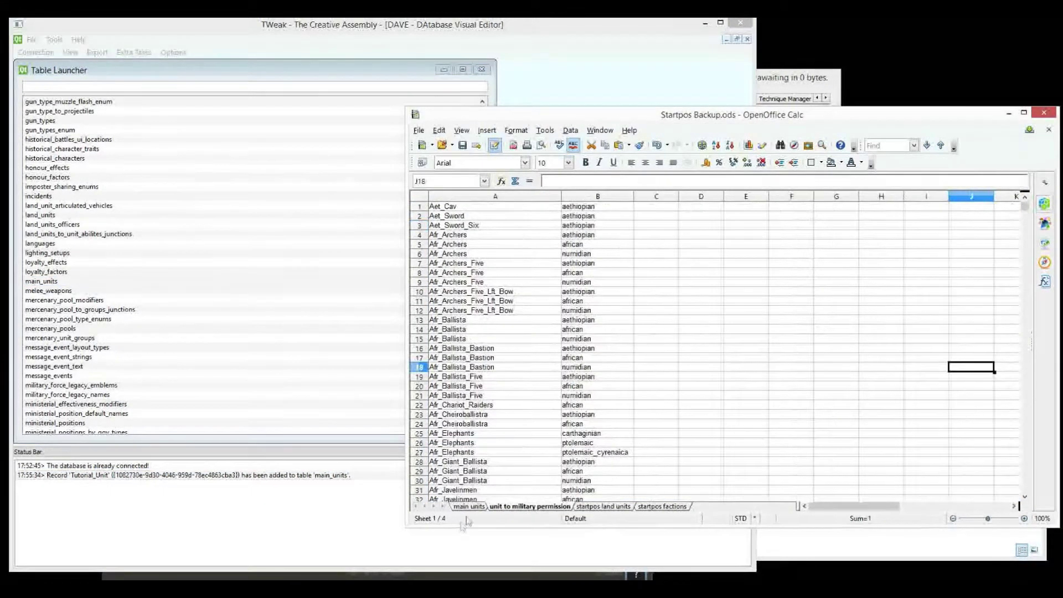
left_click(214, 319)
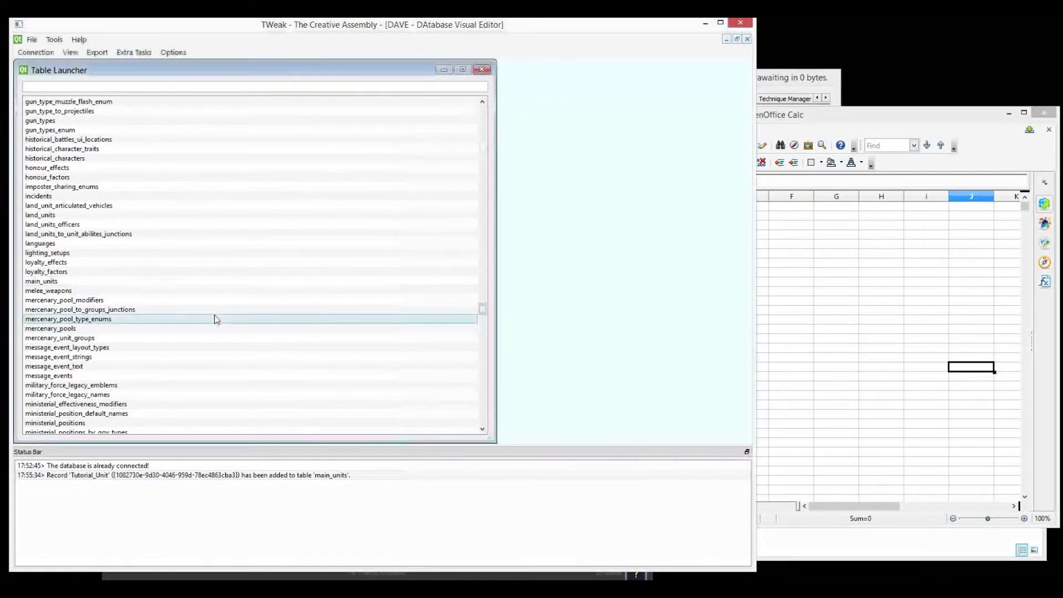
left_click_drag(483, 316, 489, 422)
left_click(116, 169)
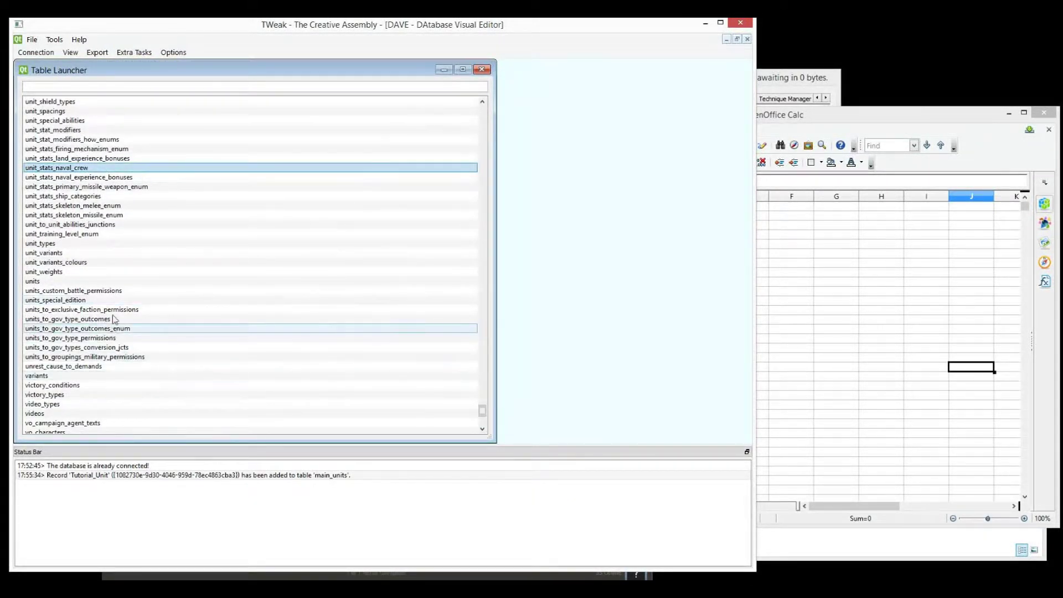
left_click(116, 358)
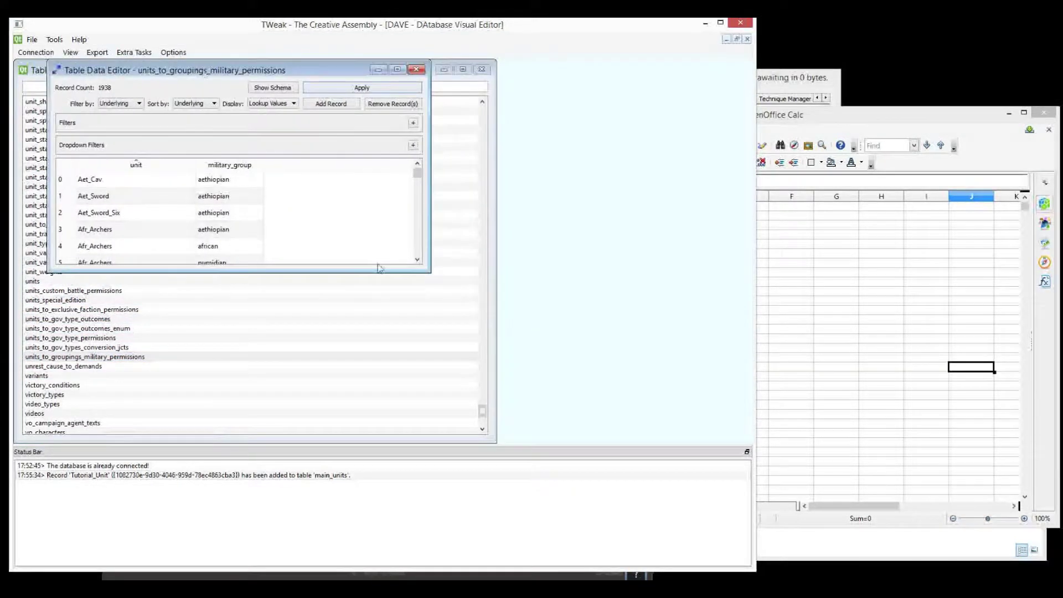
left_click_drag(430, 272, 482, 441)
Check the Tutorial_Unit entry at the backup sheet's end, then add a blank record to the permissions table
left_click(837, 368)
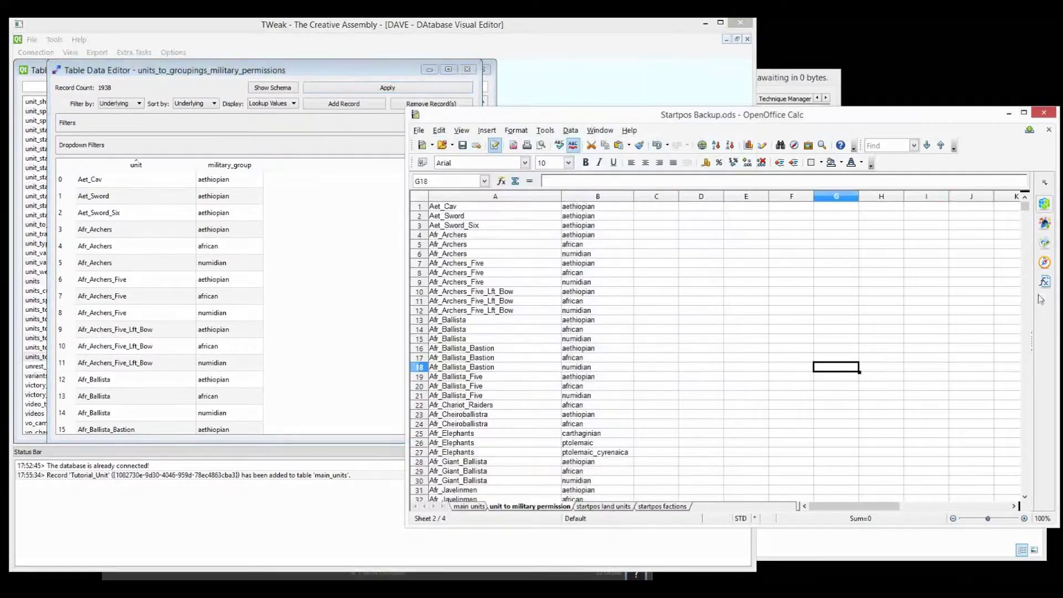
left_click_drag(1025, 211, 1024, 482)
left_click(214, 262)
left_click(928, 311)
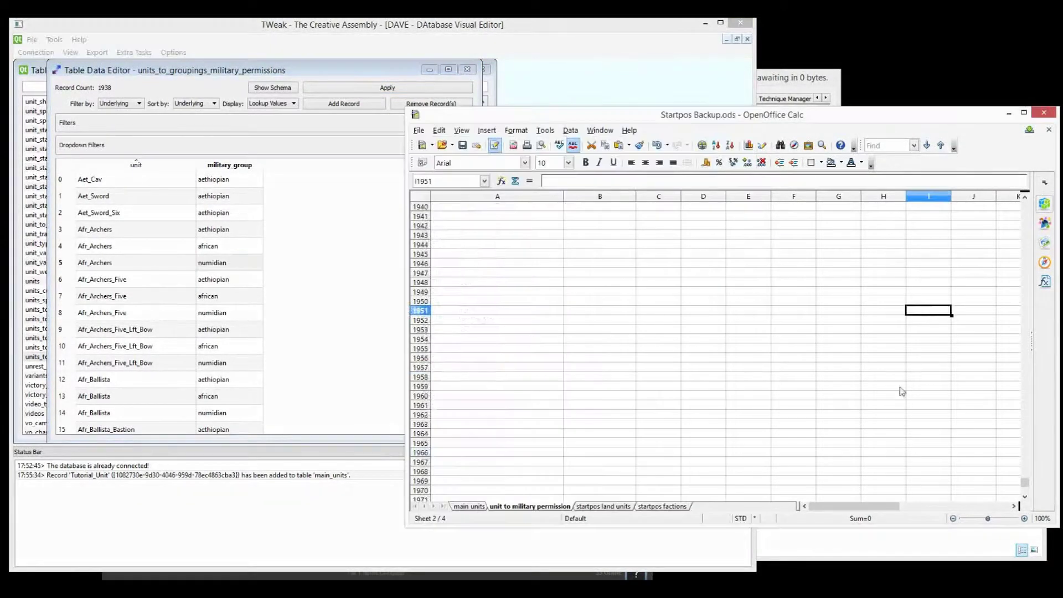
scroll(902, 387, "up", 5)
left_click(451, 339)
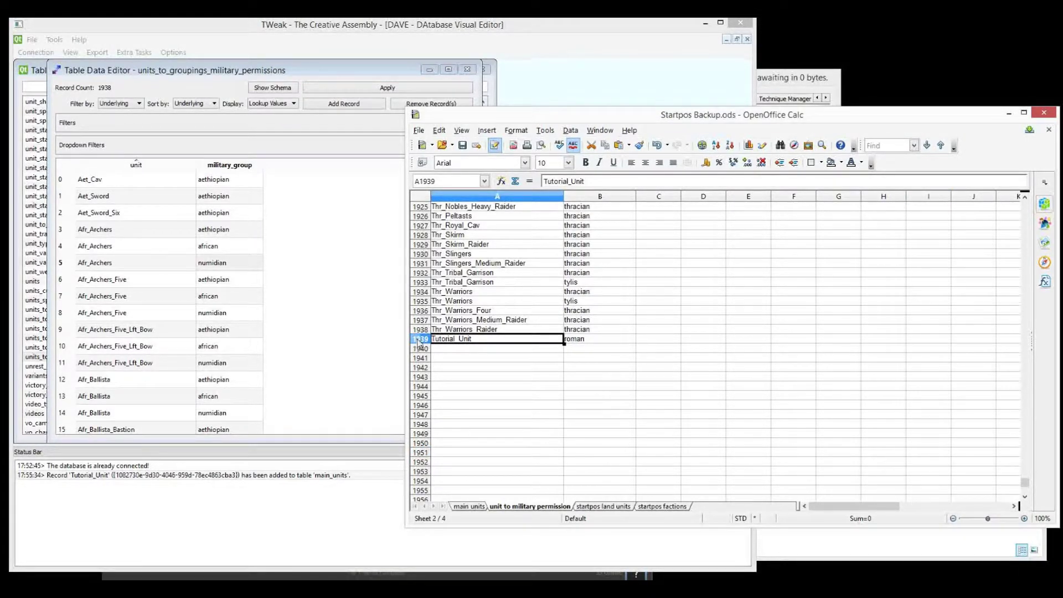
left_click(390, 301)
left_click_drag(467, 169, 458, 476)
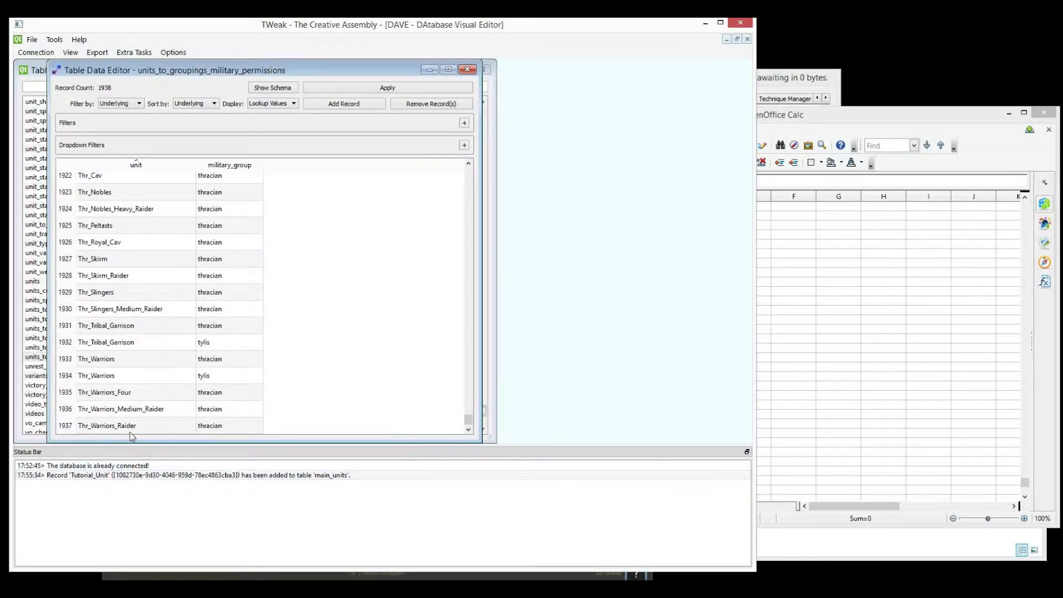
mouse_move(468, 420)
left_mouse_down()
mouse_move(468, 171)
mouse_move(468, 421)
left_mouse_up()
left_click(341, 105)
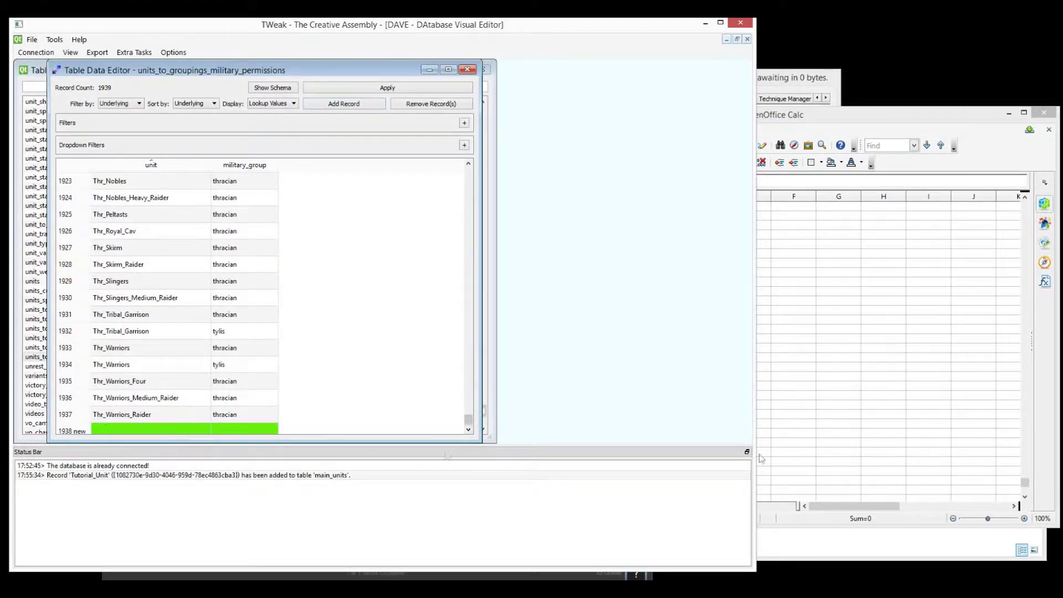
Paste backup rows A1:B1939 into the permissions table and apply the Tutorial_Unitroman record
left_click(886, 413)
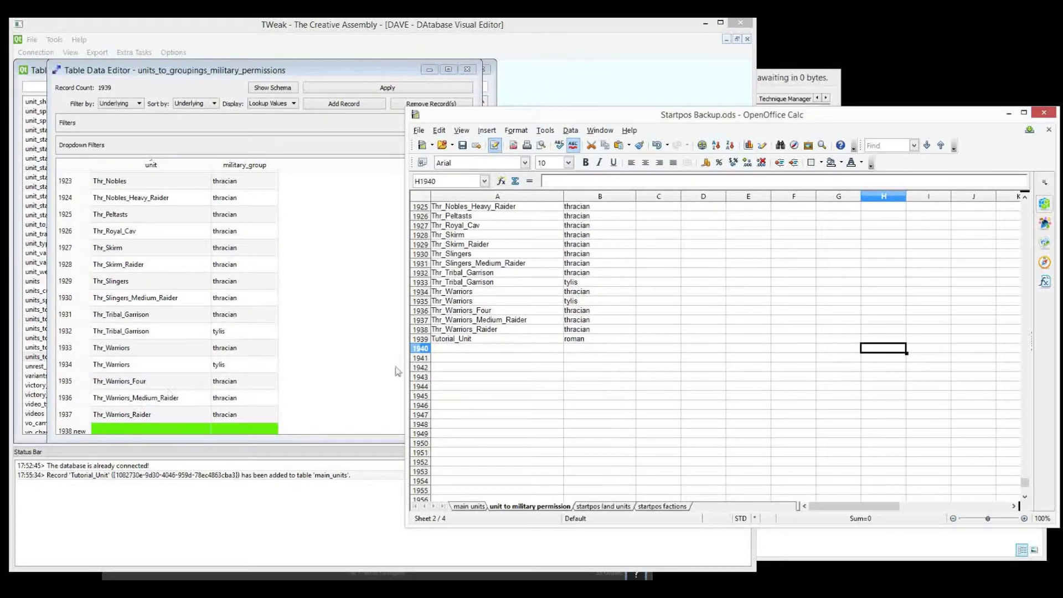
left_click_drag(576, 339, 275, 60)
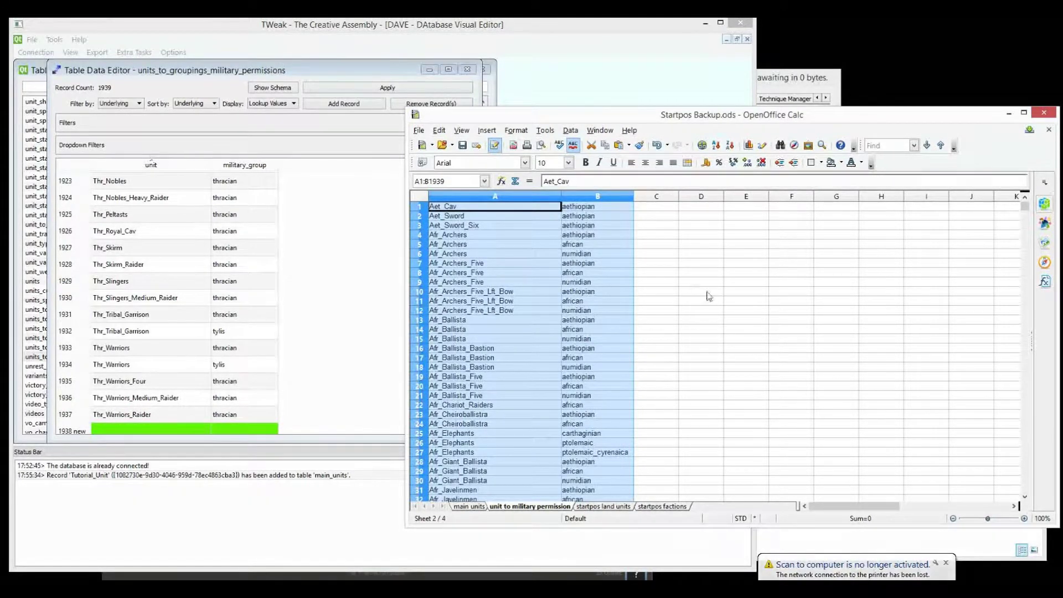
left_click(200, 212)
key("ctrl+a")
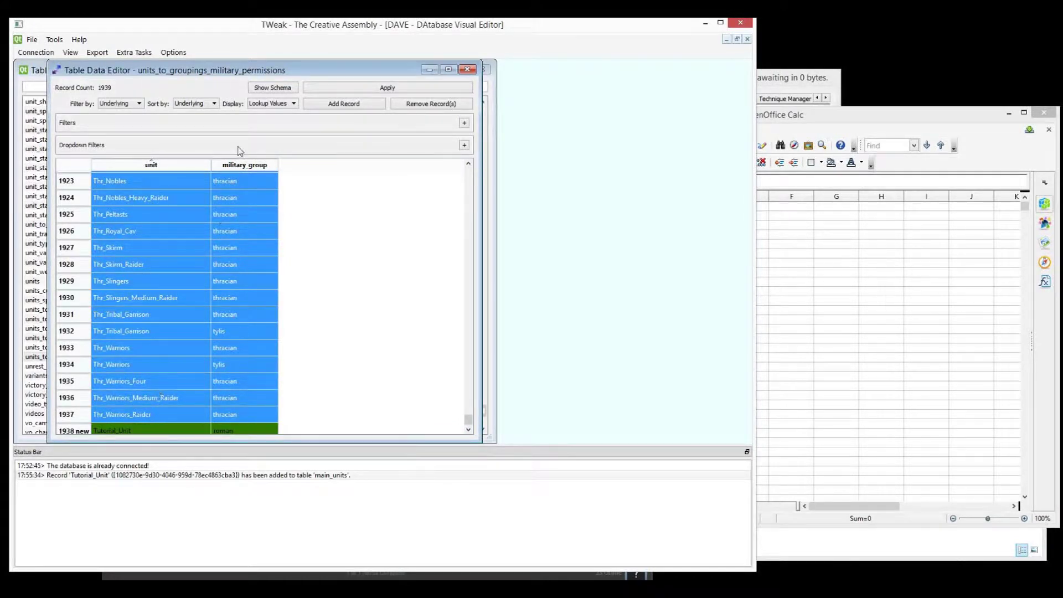
left_click(421, 88)
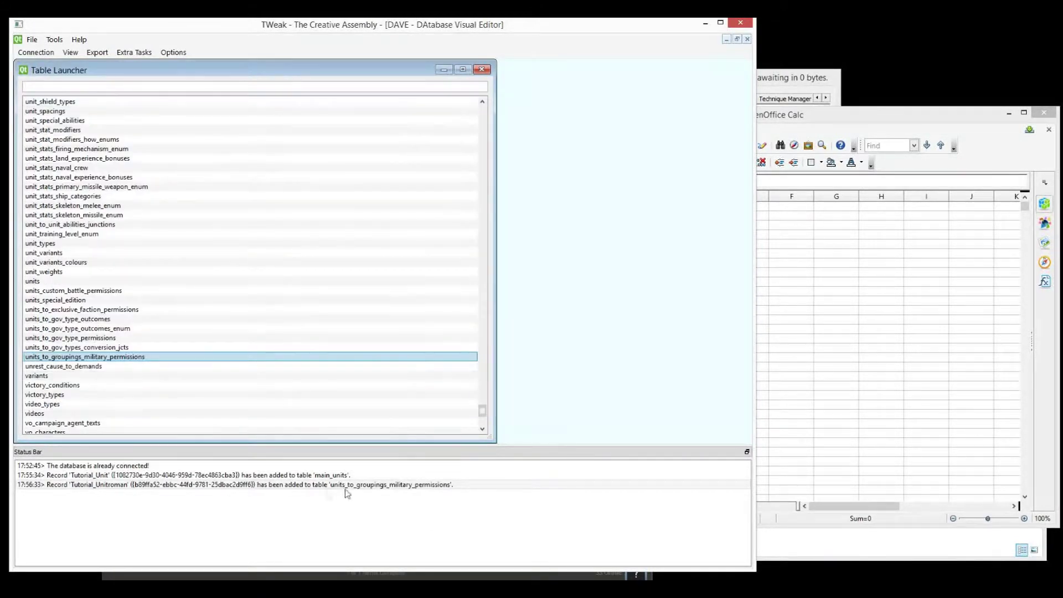
left_click(283, 486)
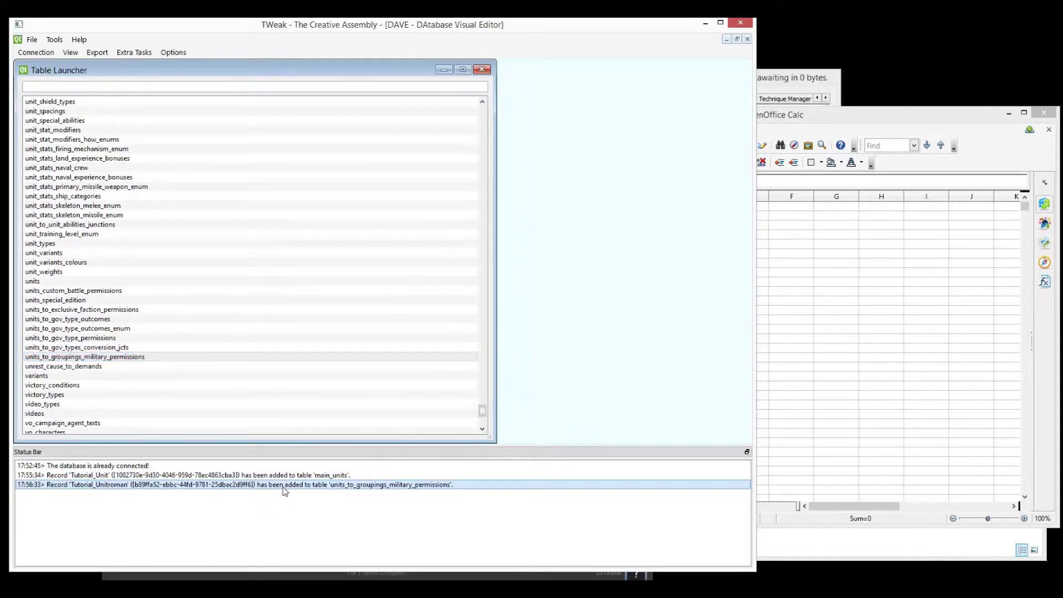
left_click(924, 237)
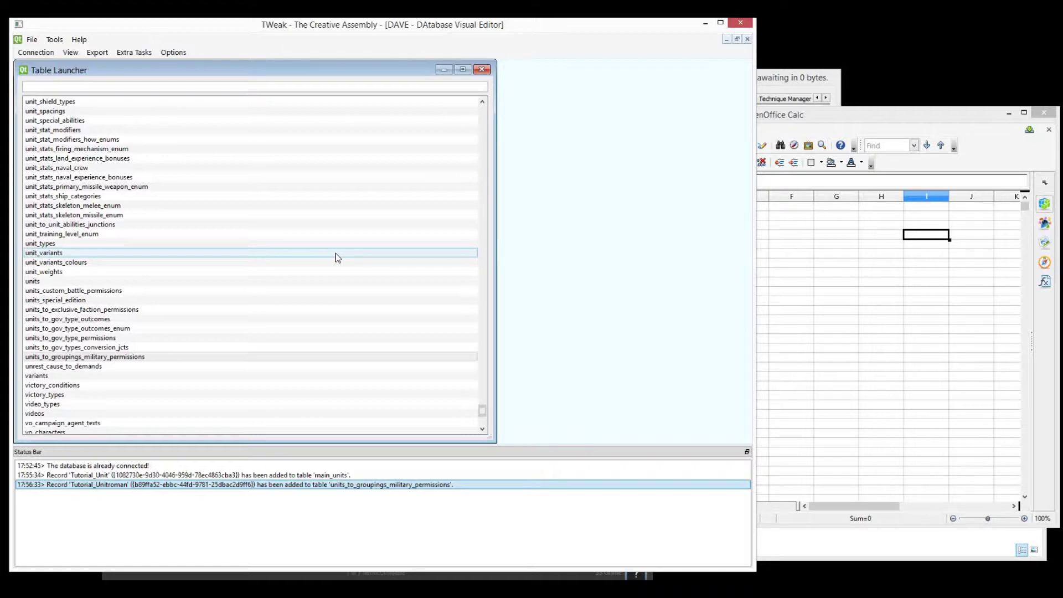
left_click(210, 262)
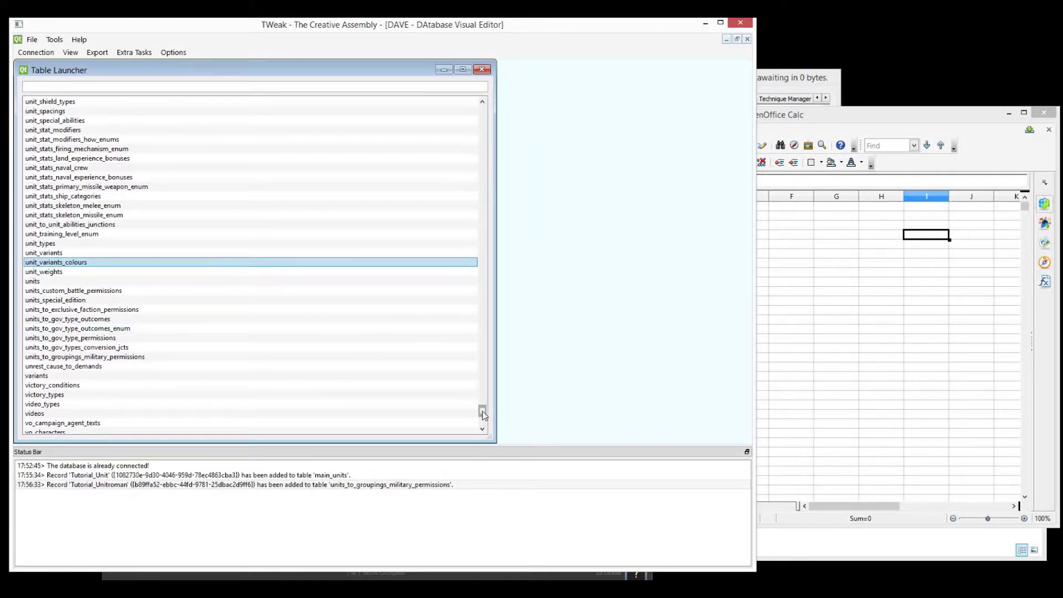
left_click_drag(483, 415, 498, 360)
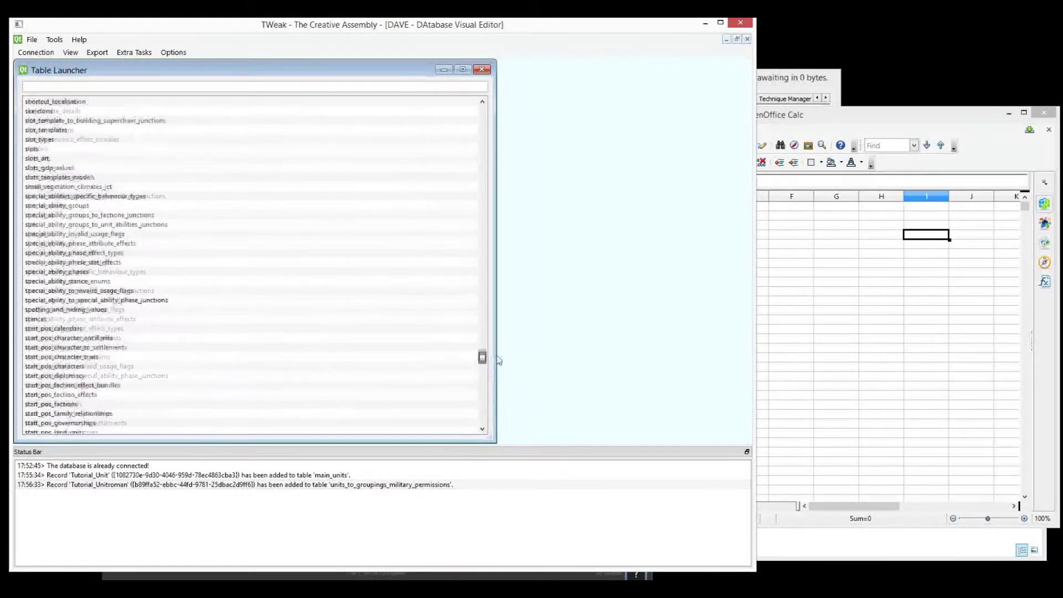
left_click(306, 254)
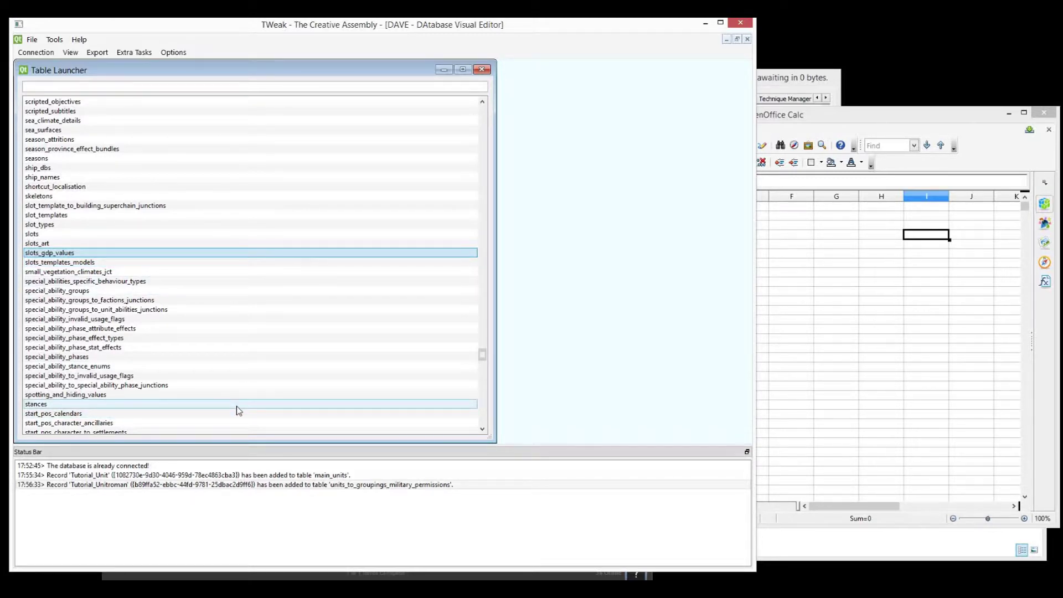
left_click_drag(483, 360, 485, 355)
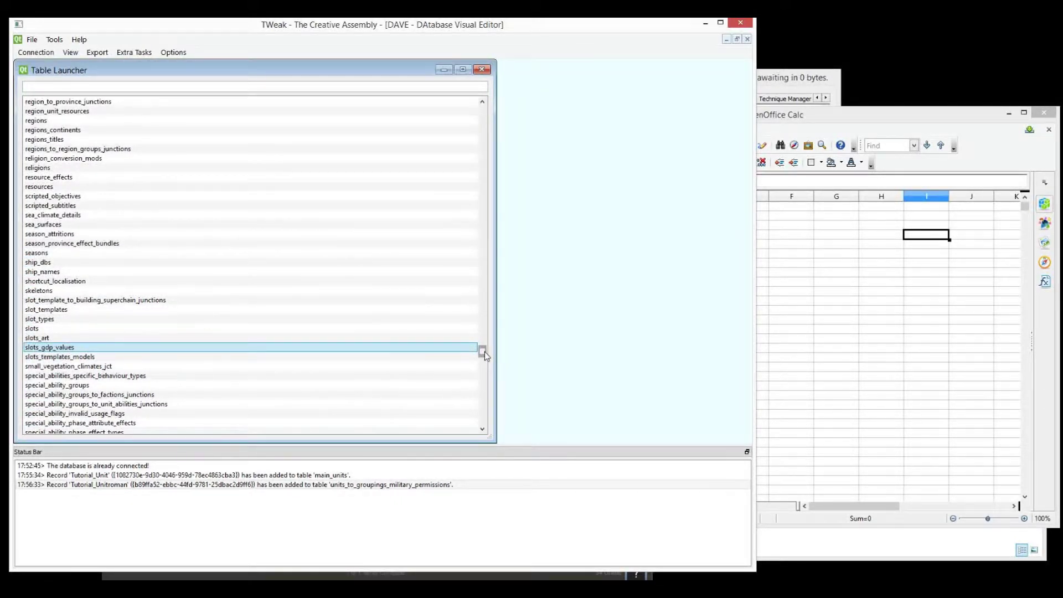
left_click(905, 312)
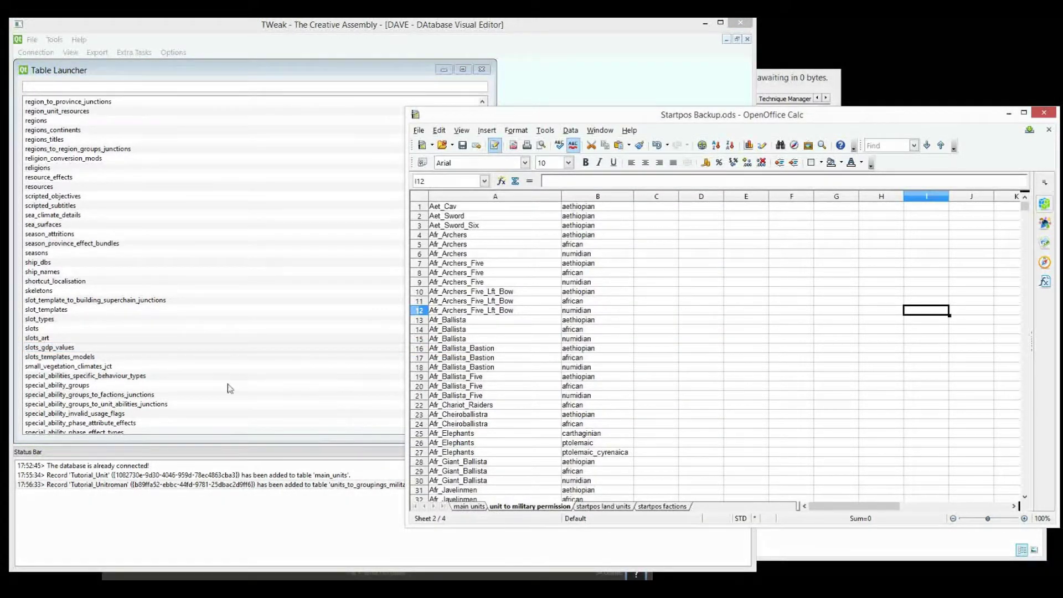
Show the backup's main units sheet and scroll the Table Launcher down to the start_pos tables
left_click(469, 506)
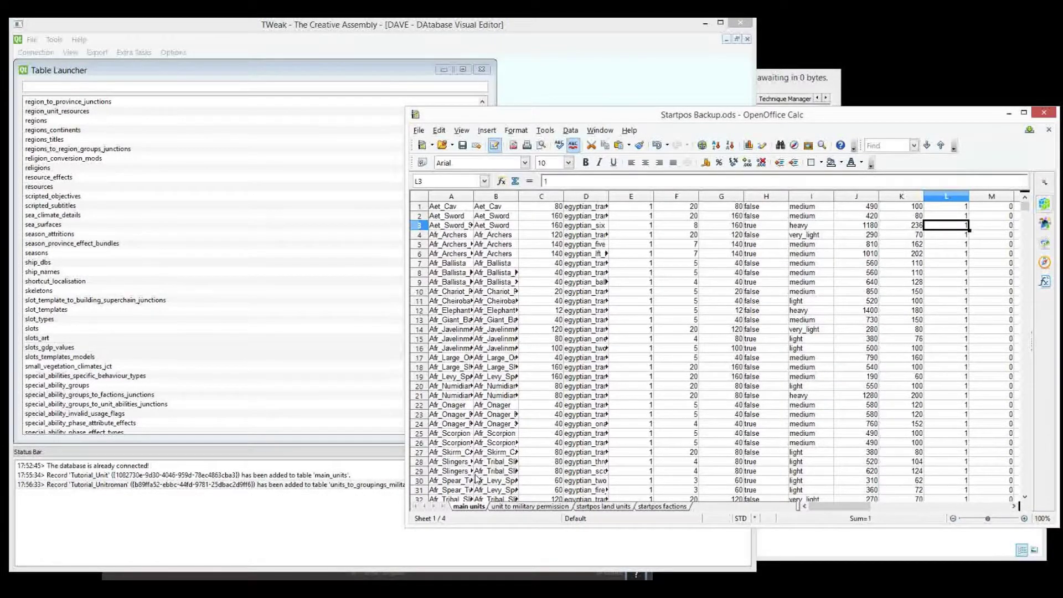
left_click(306, 244)
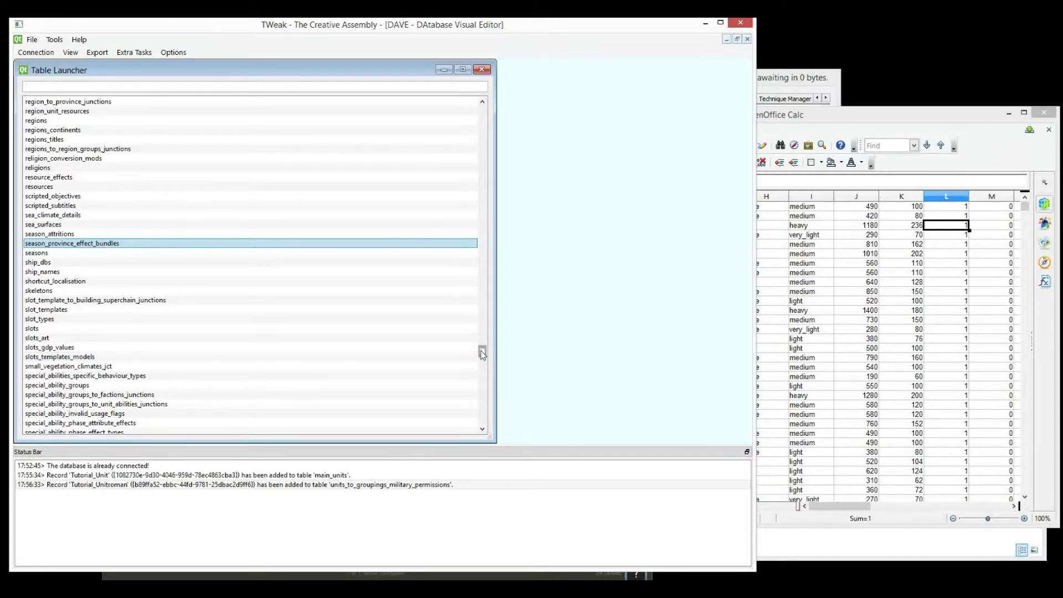
left_click_drag(481, 351, 501, 364)
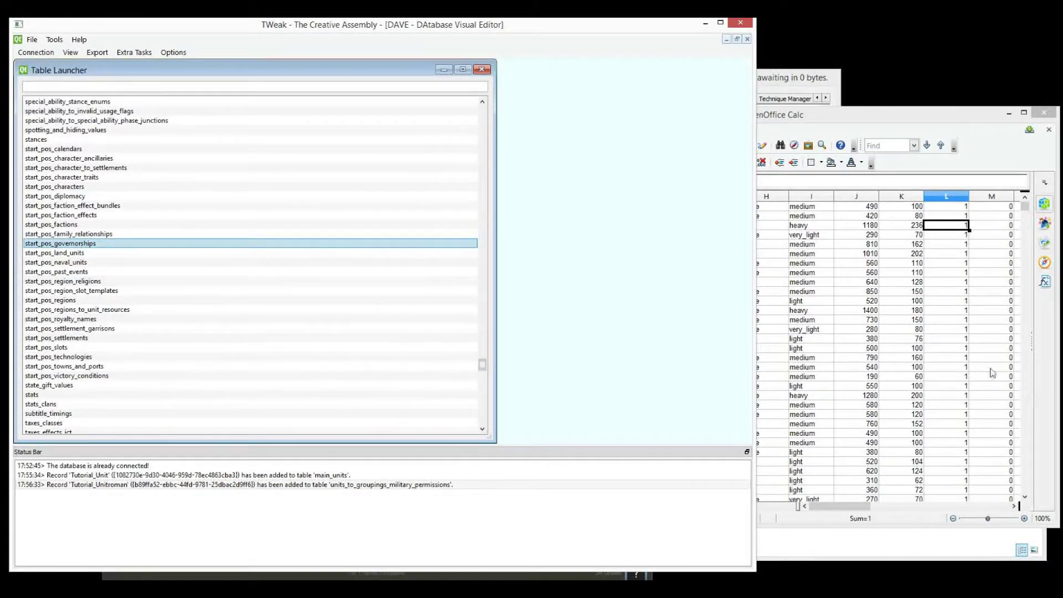
left_click(912, 387)
Show the startpos land units backup sheet and open start_pos_land_units in an enlarged editor
left_click(592, 508)
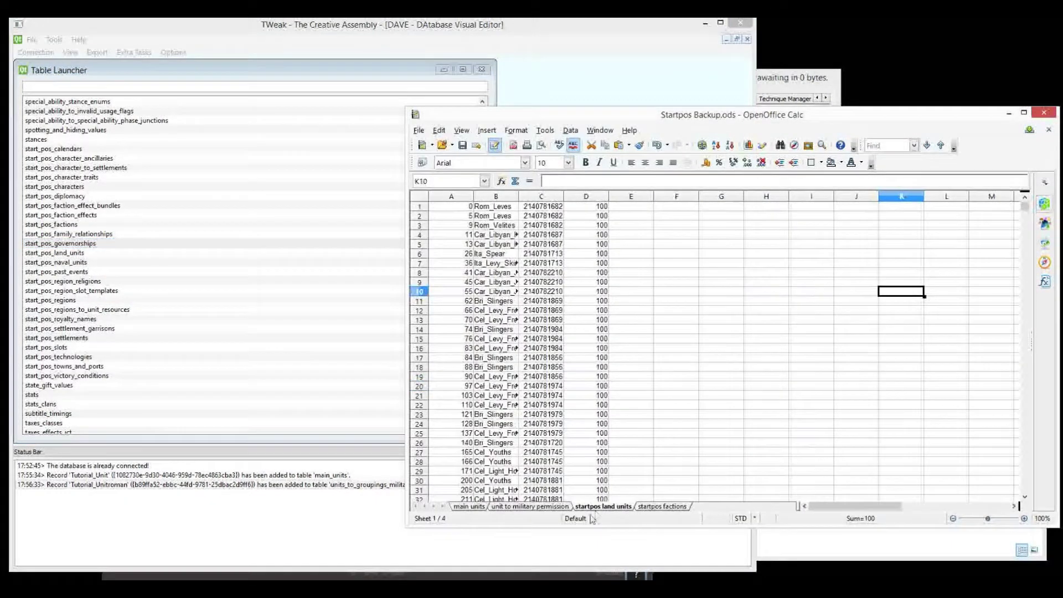
left_click(710, 354)
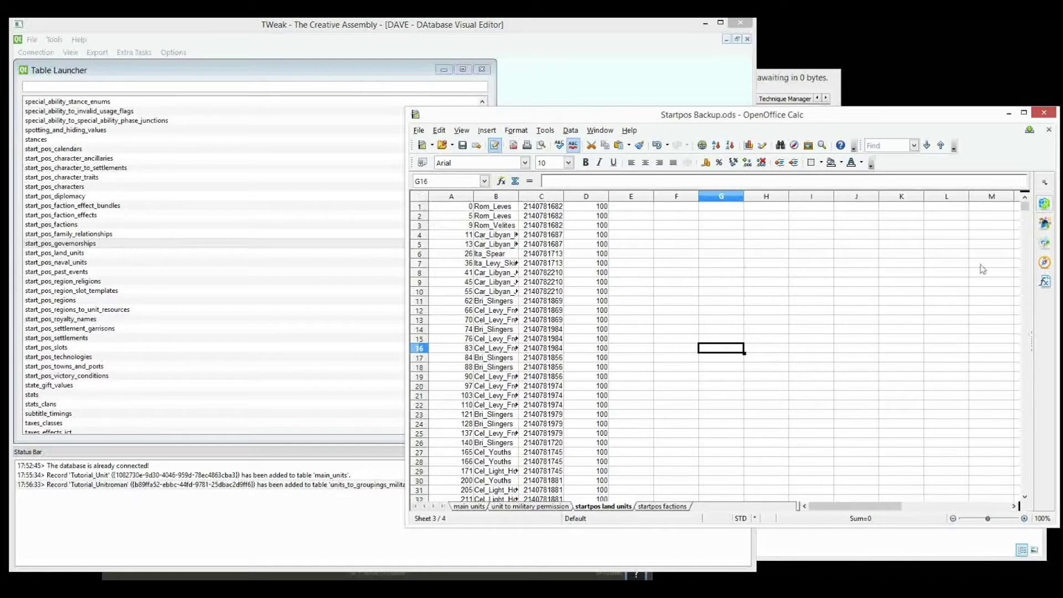
left_click(94, 205)
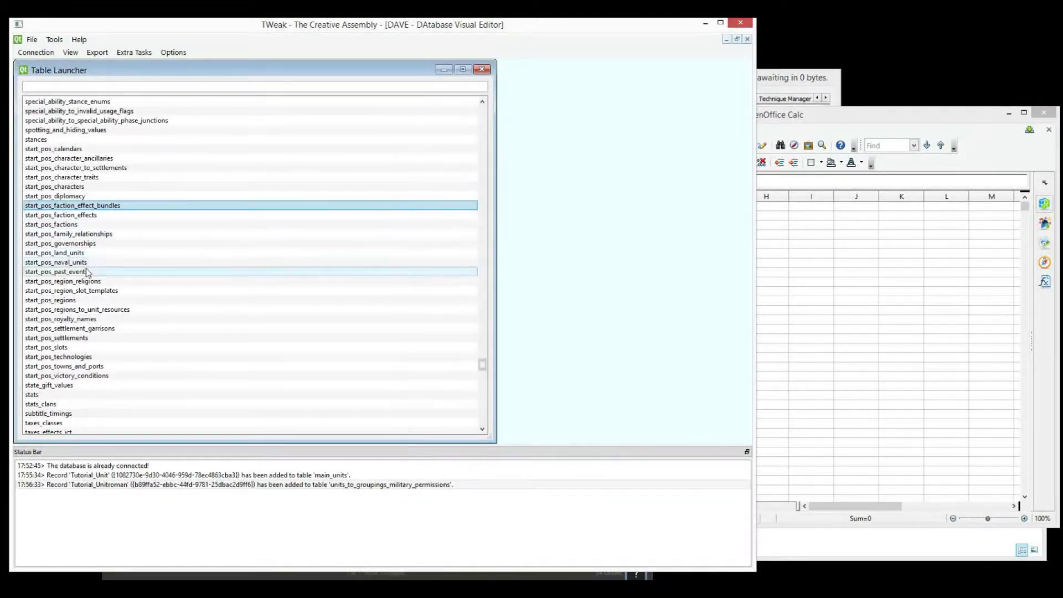
double_click(82, 253)
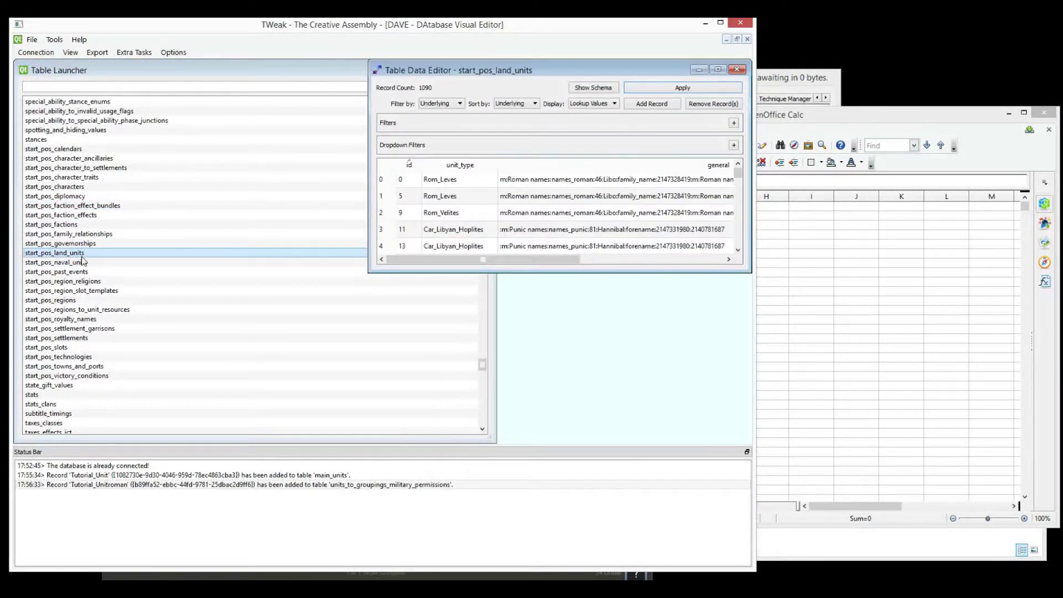
left_click_drag(367, 271, 95, 378)
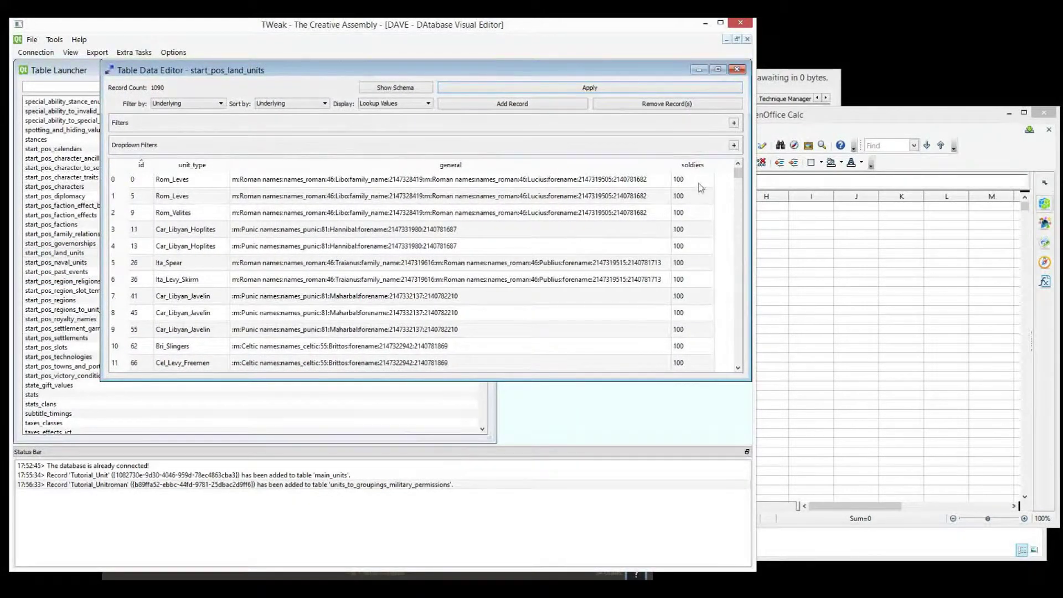
Compare the table's last rows with the backup and add a new record, raising the count to 1091
left_click(847, 303)
left_click(601, 234)
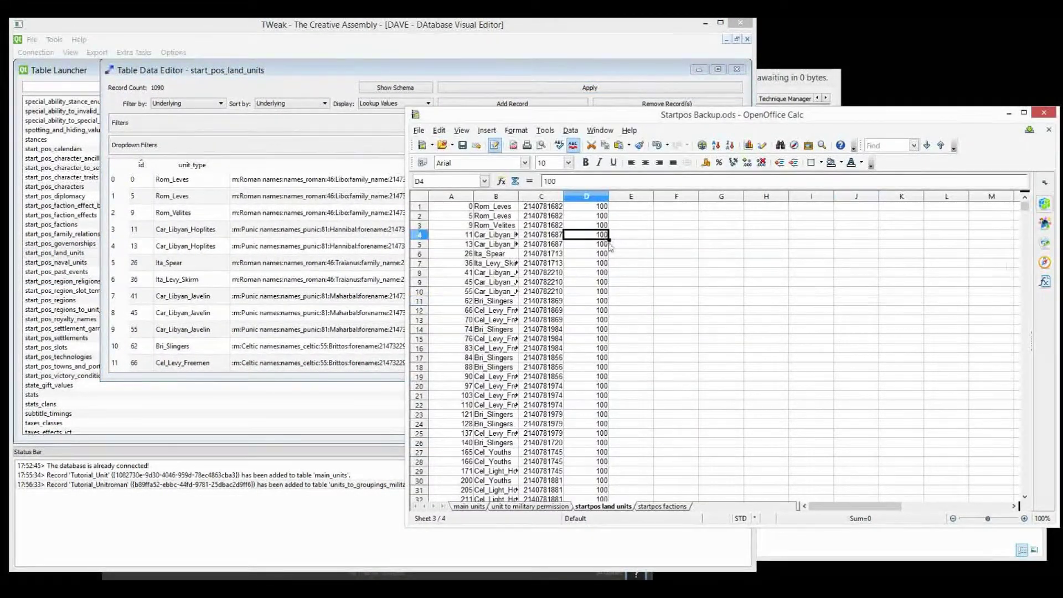
left_click_drag(1024, 207, 1025, 480)
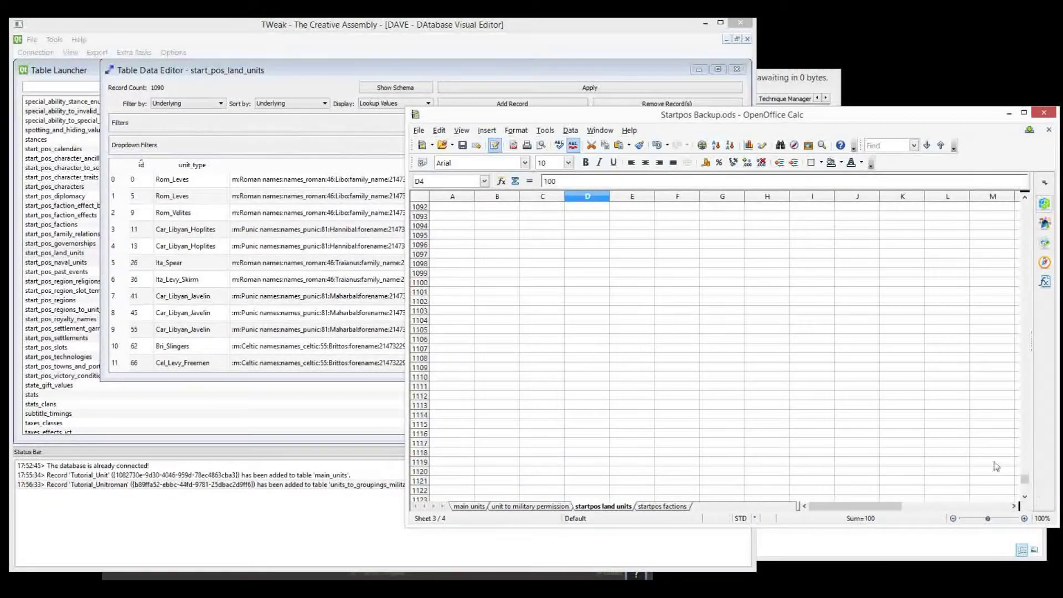
scroll(770, 374, "up", 4)
left_click(341, 311)
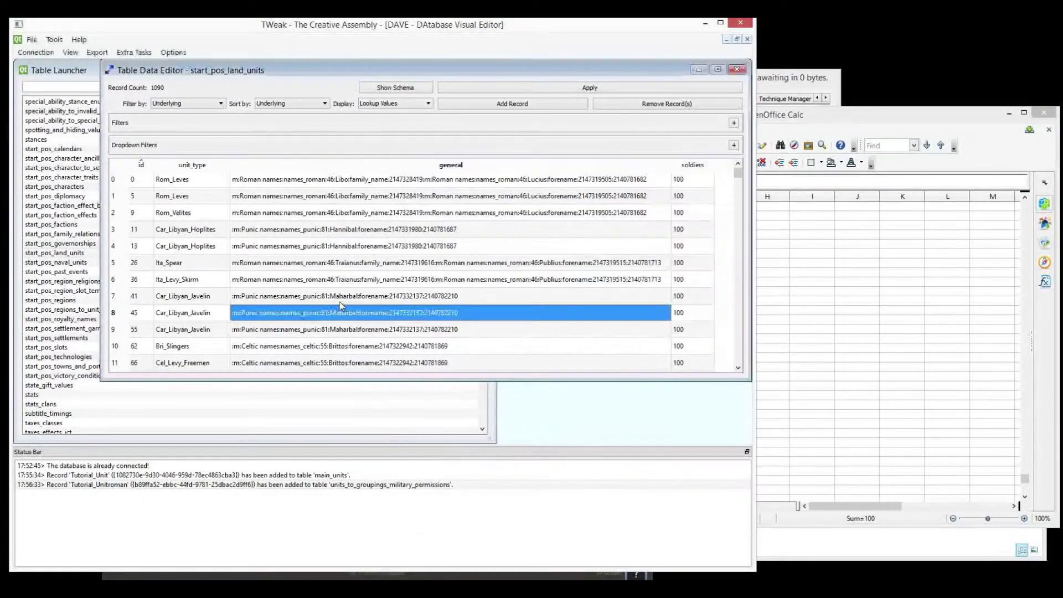
left_click_drag(738, 173, 742, 384)
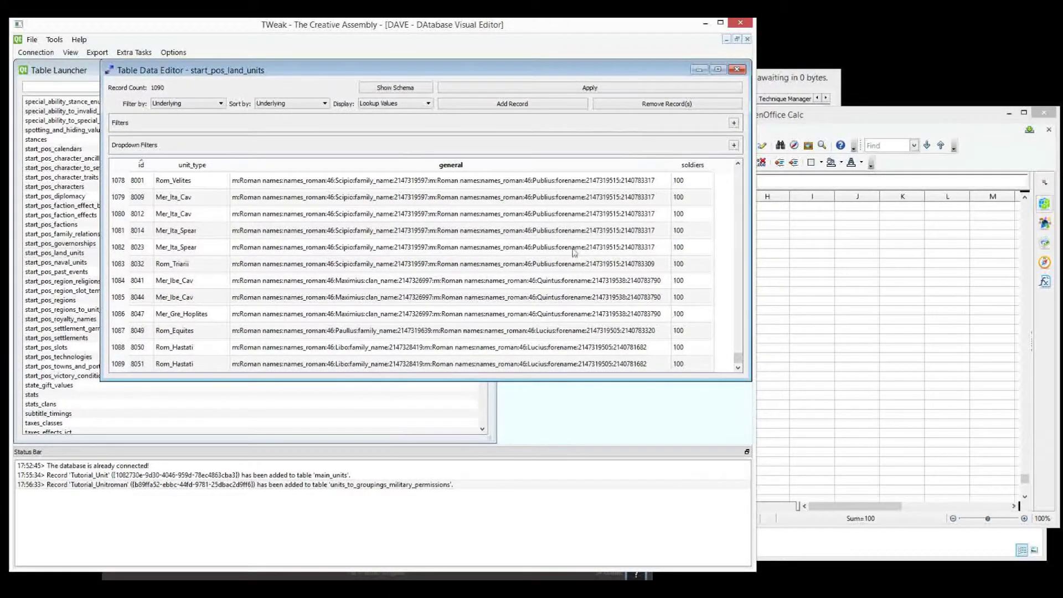
left_click(510, 106)
Paste the backup land-units rows up through Tutorial_Unit into the table, dismissing the invalid-data error
key("alt+Tab")
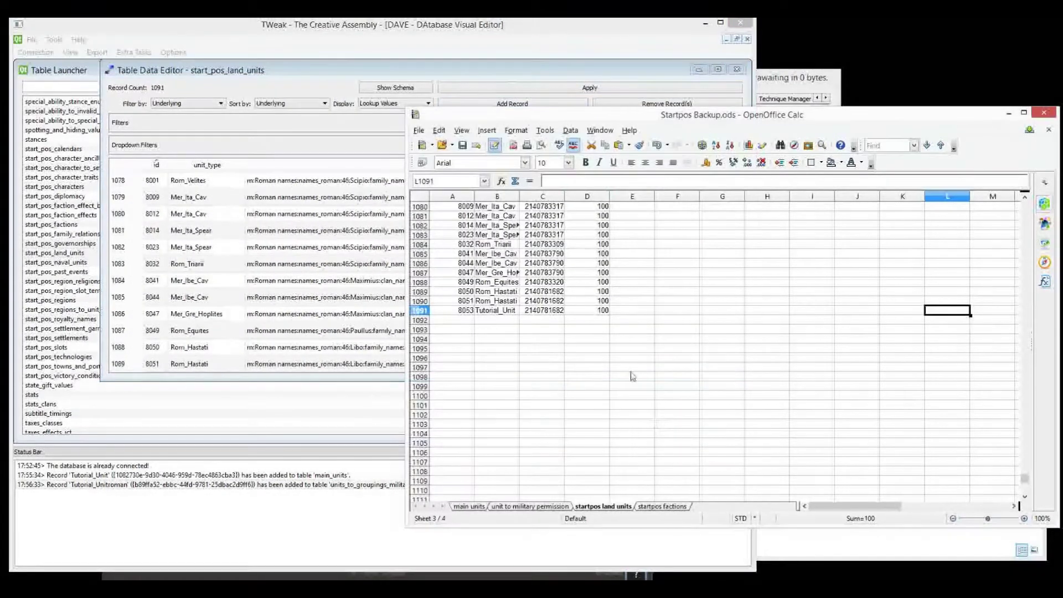
left_click_drag(588, 310, 437, 310)
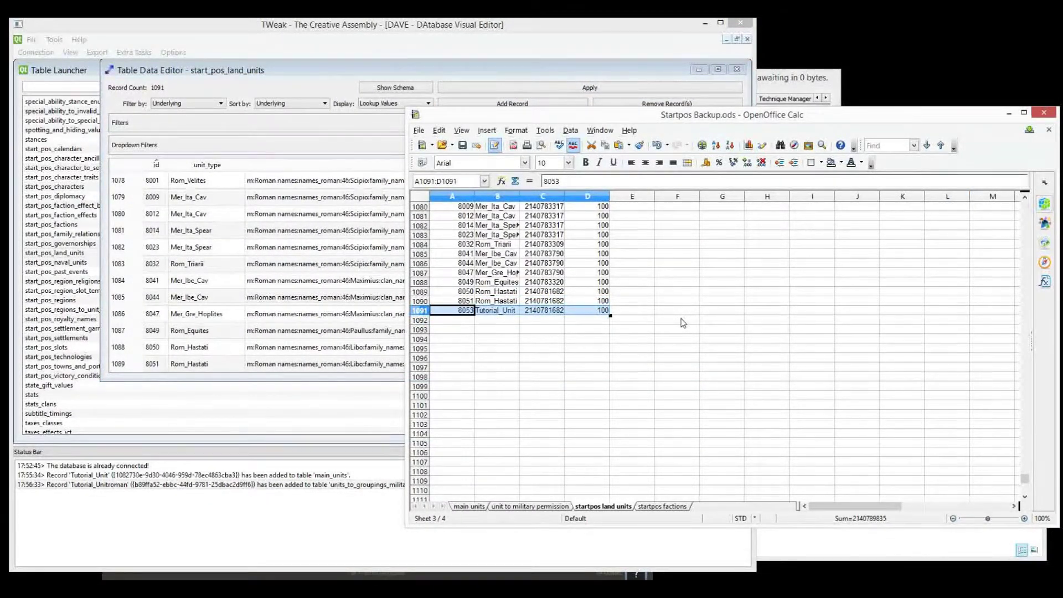
key("ctrl+shift+Home")
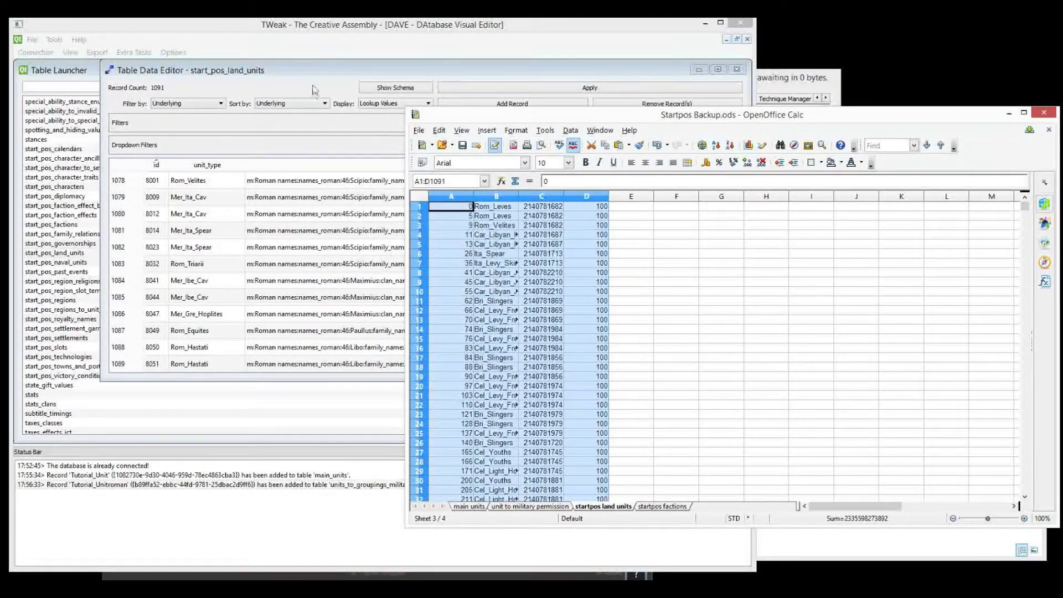
left_click(245, 104)
left_click(130, 166)
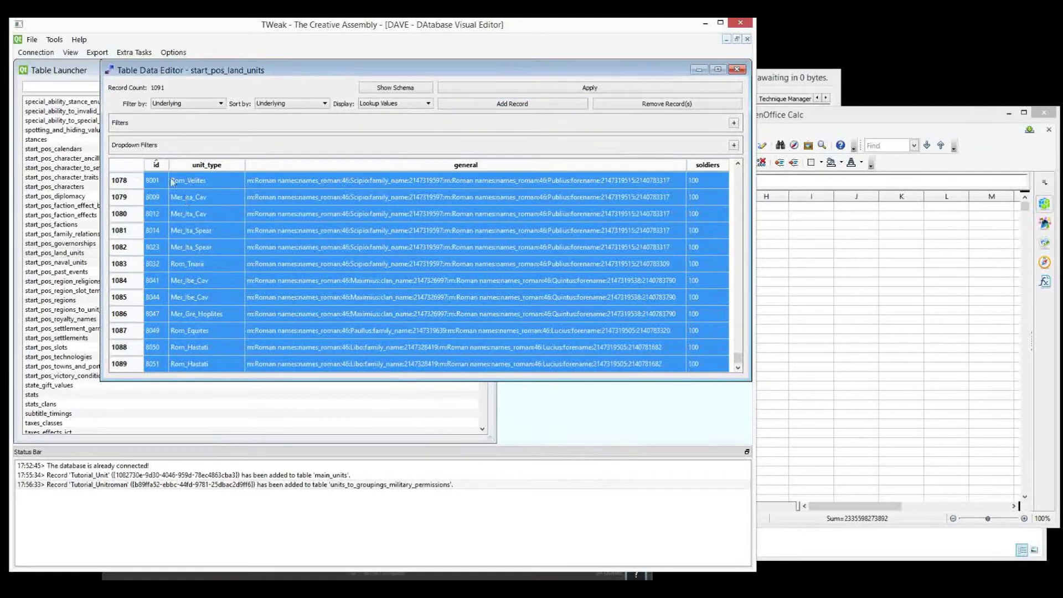
key("ctrl+v")
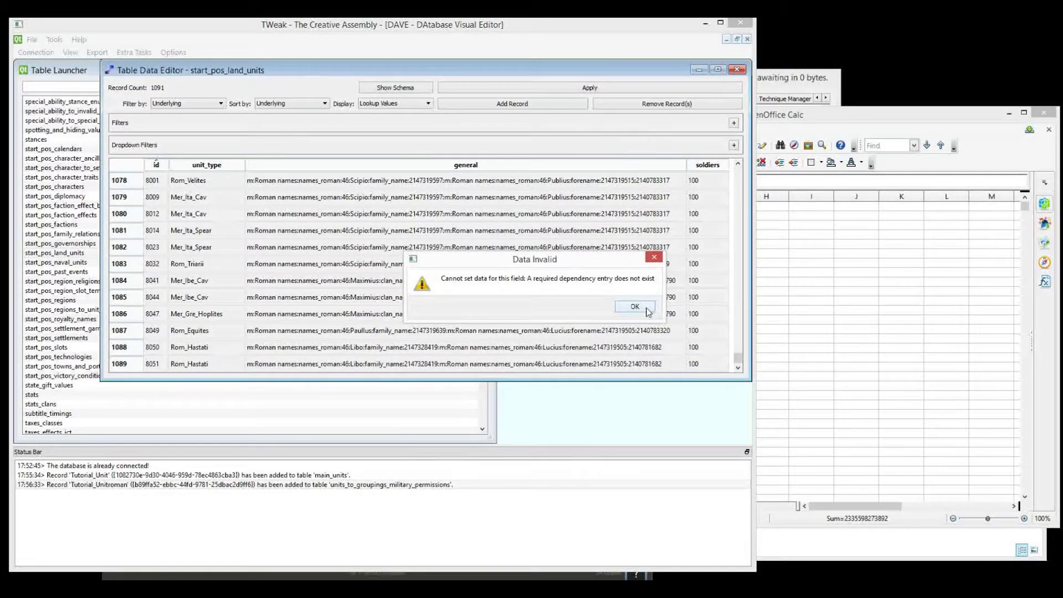
left_click(646, 308)
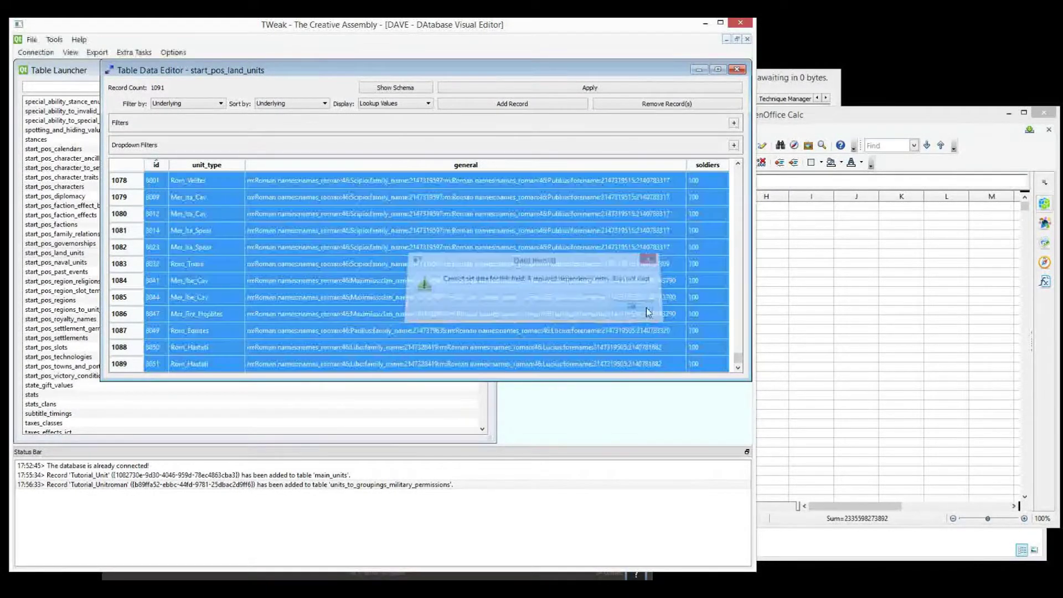
Fill new row 1090 with the pasted general value, unit_type Tutorial_Unit and 100 soldiers
scroll(735, 343, "down", 1)
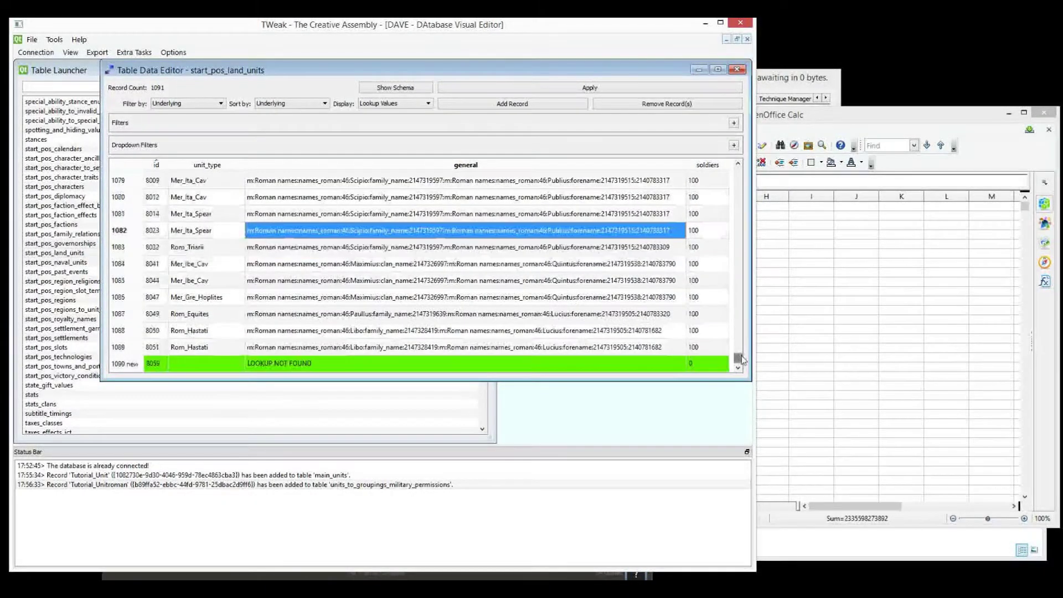
left_click(496, 366)
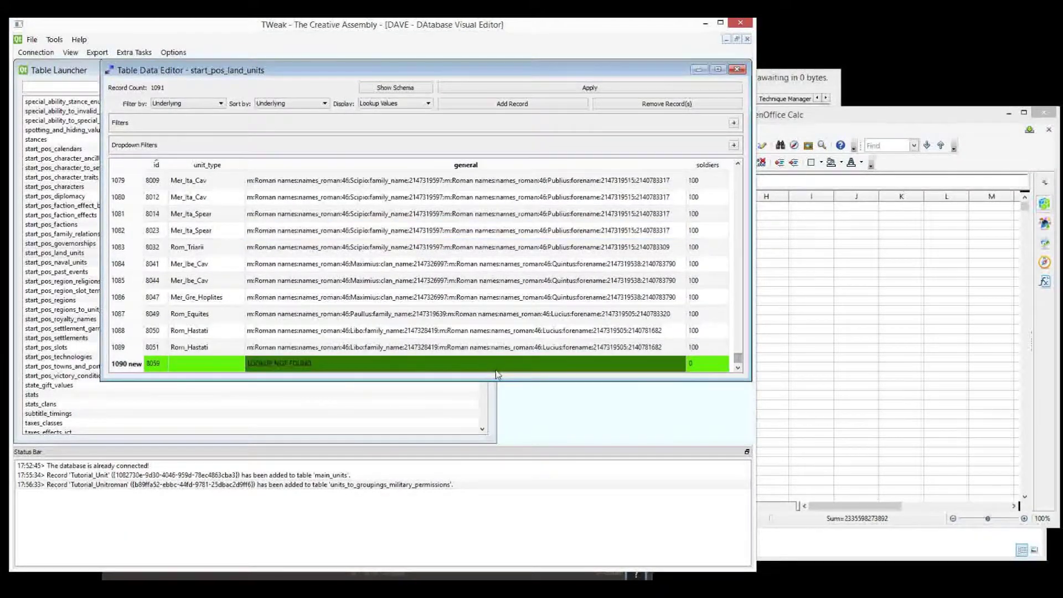
key("ctrl+v")
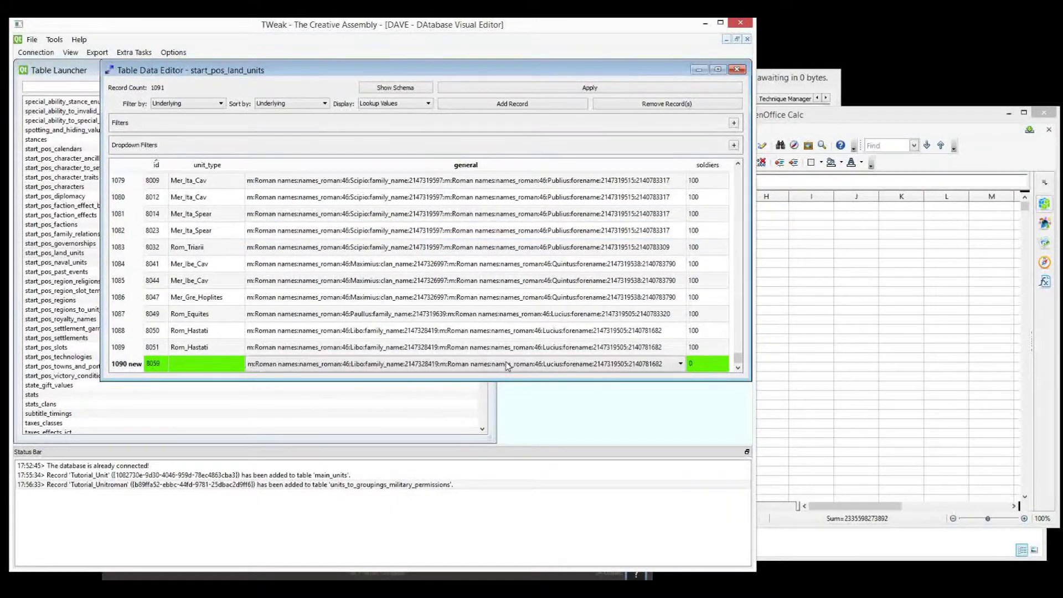
left_click(506, 283)
left_click(201, 361)
left_click(201, 361)
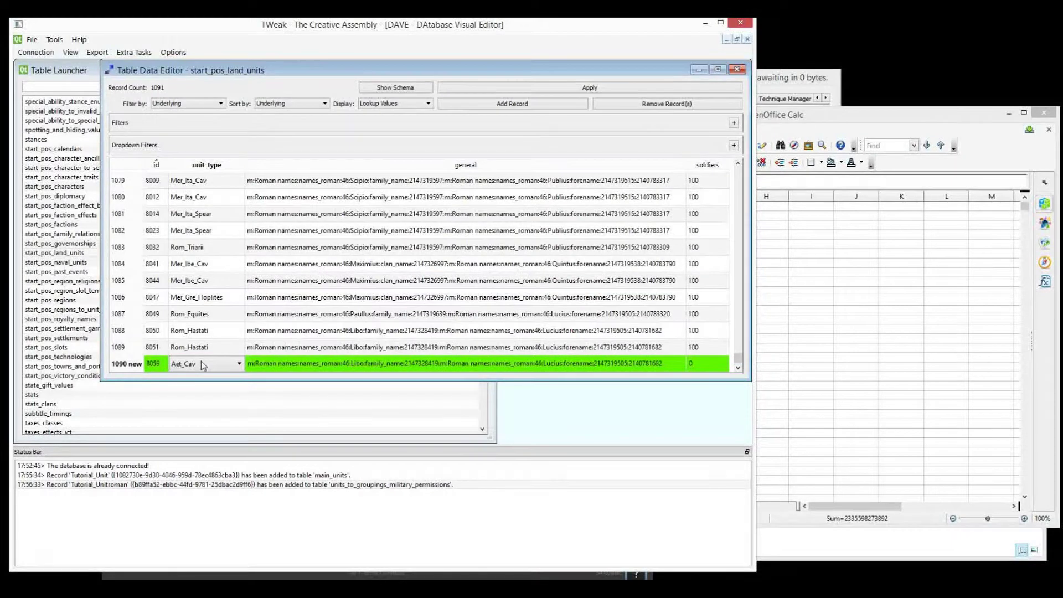
left_click(224, 365)
left_click_drag(239, 385, 240, 443)
left_click(225, 451)
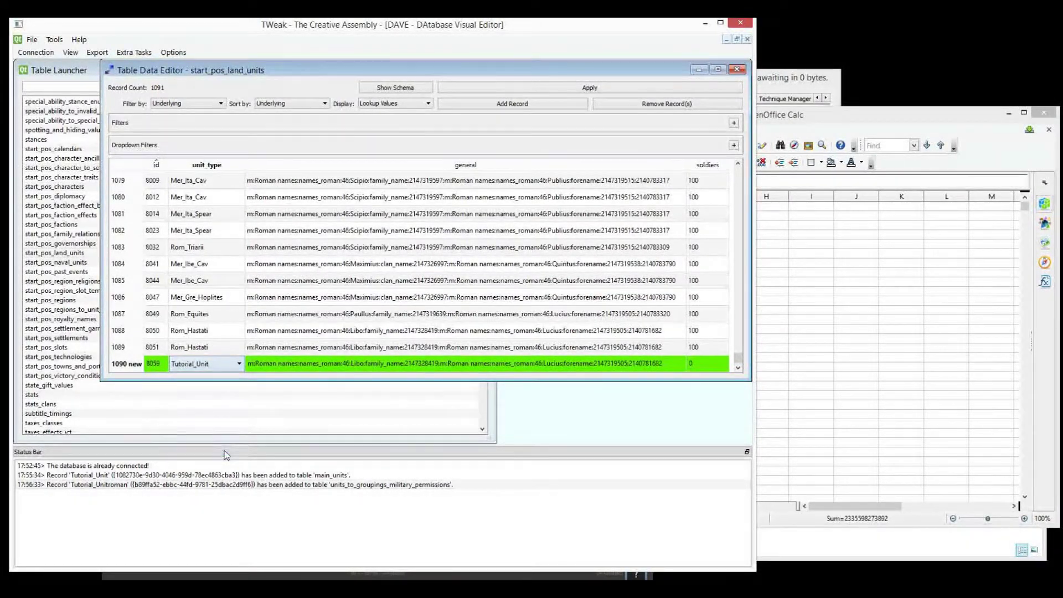
left_click(343, 213)
double_click(696, 365)
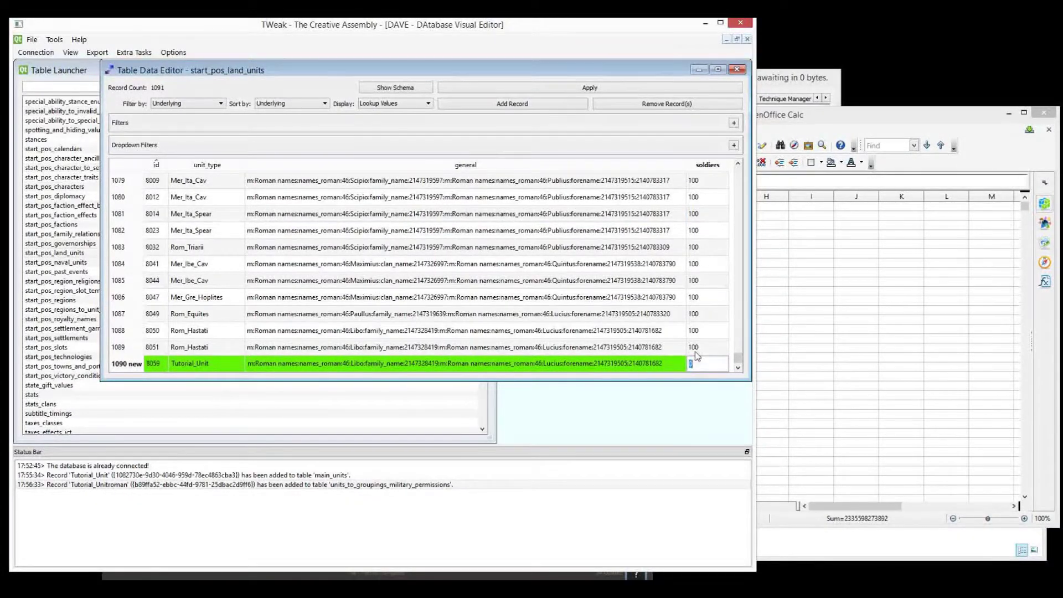
key("Return")
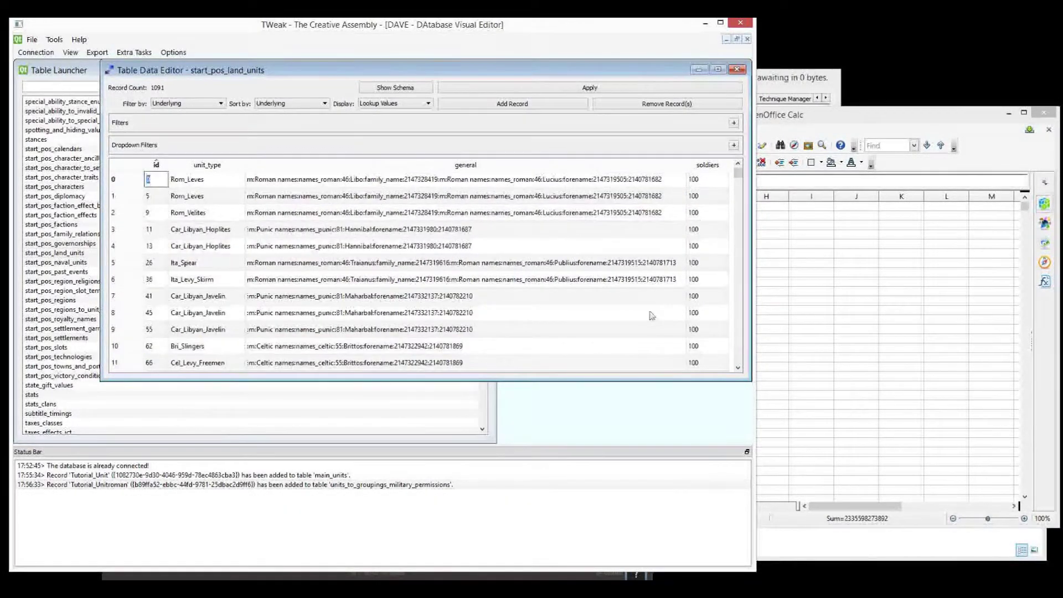
Verify the new row's general value against a neighbouring row, then apply to save record 8059
left_click(589, 267)
left_click_drag(738, 173, 753, 382)
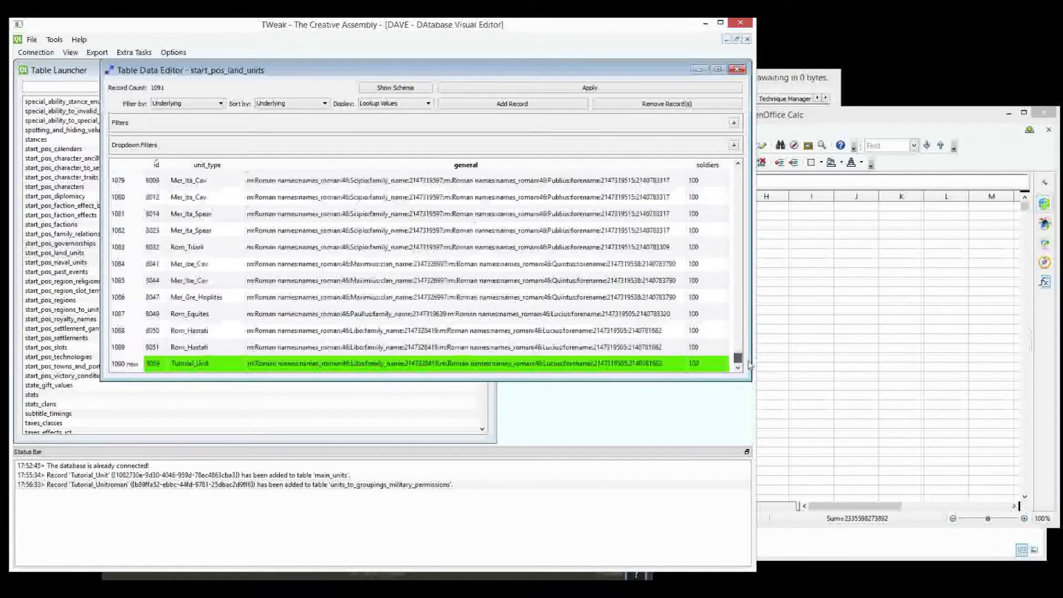
left_click(66, 243)
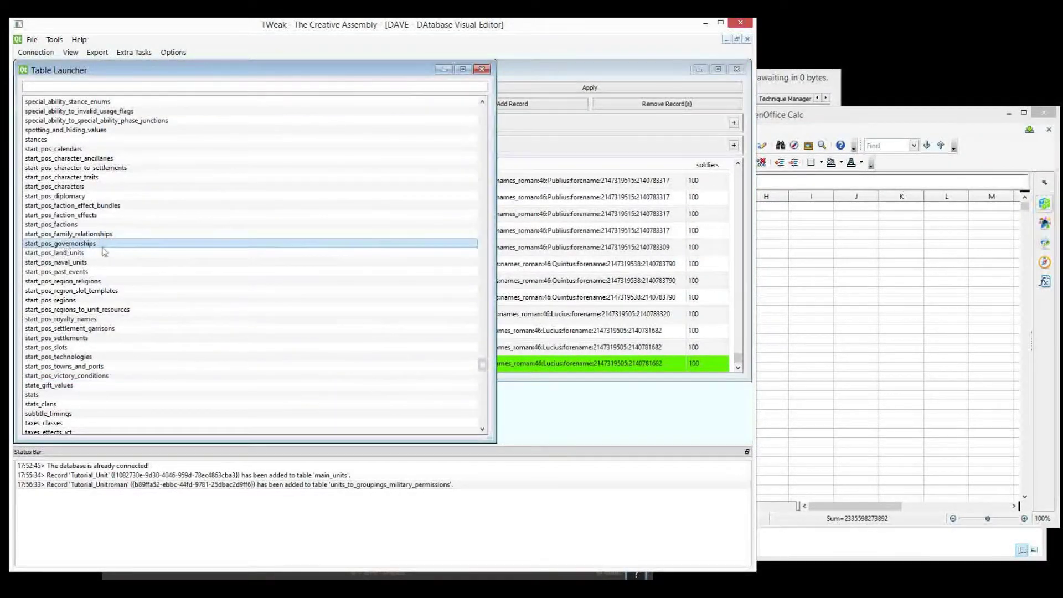
left_click_drag(482, 364, 490, 335)
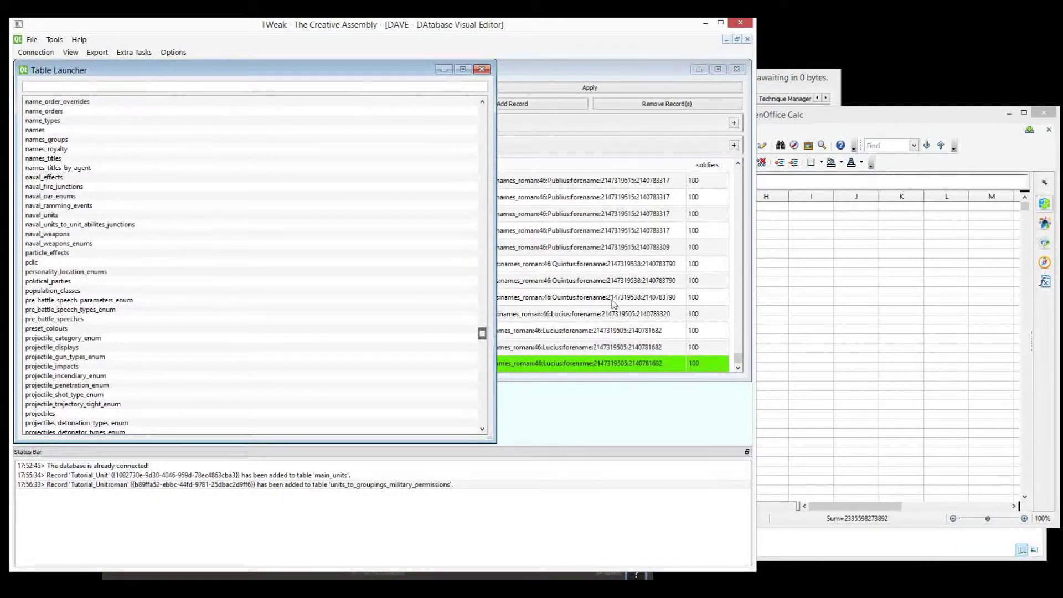
left_click(626, 296)
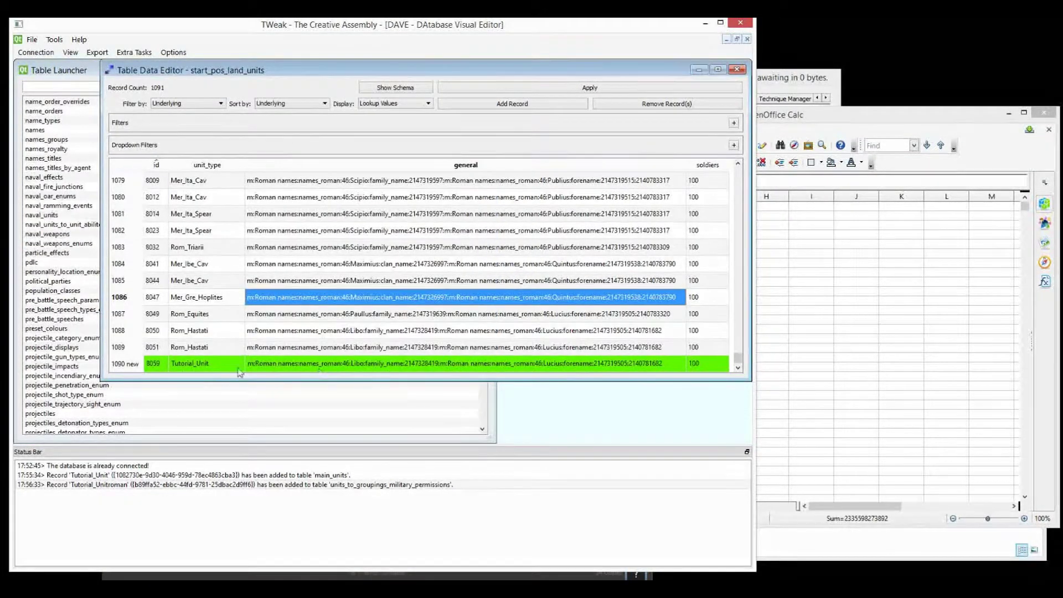
left_click(484, 363)
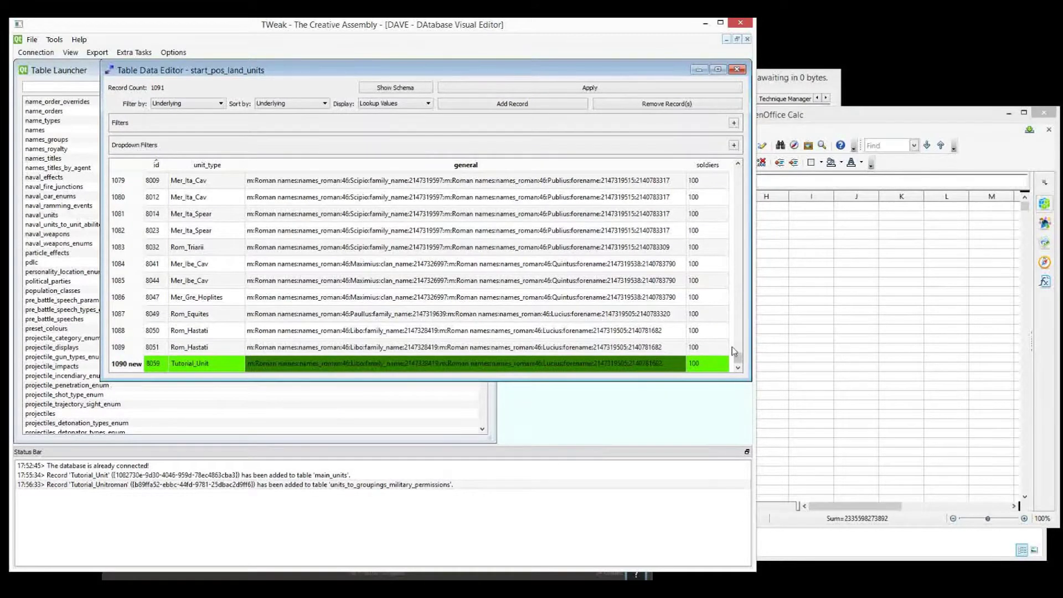
left_click(323, 319)
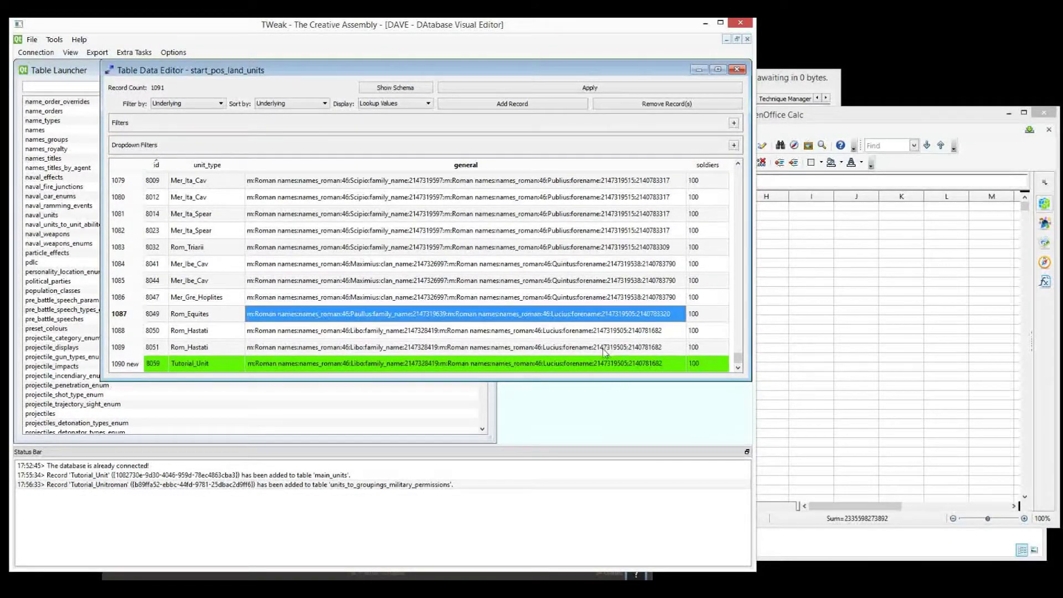
left_click(281, 405)
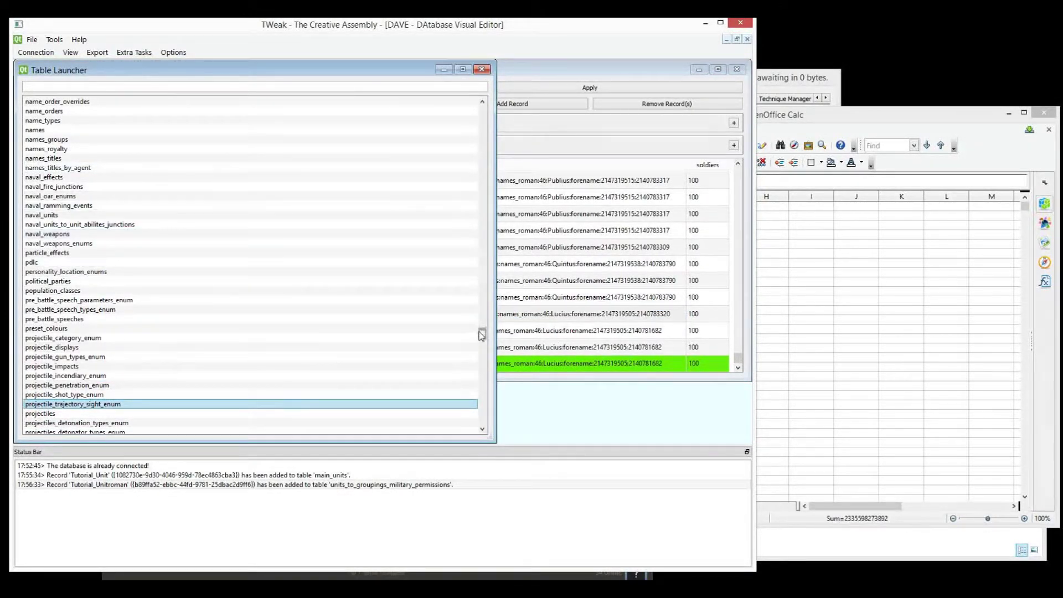
left_click_drag(481, 334, 482, 225)
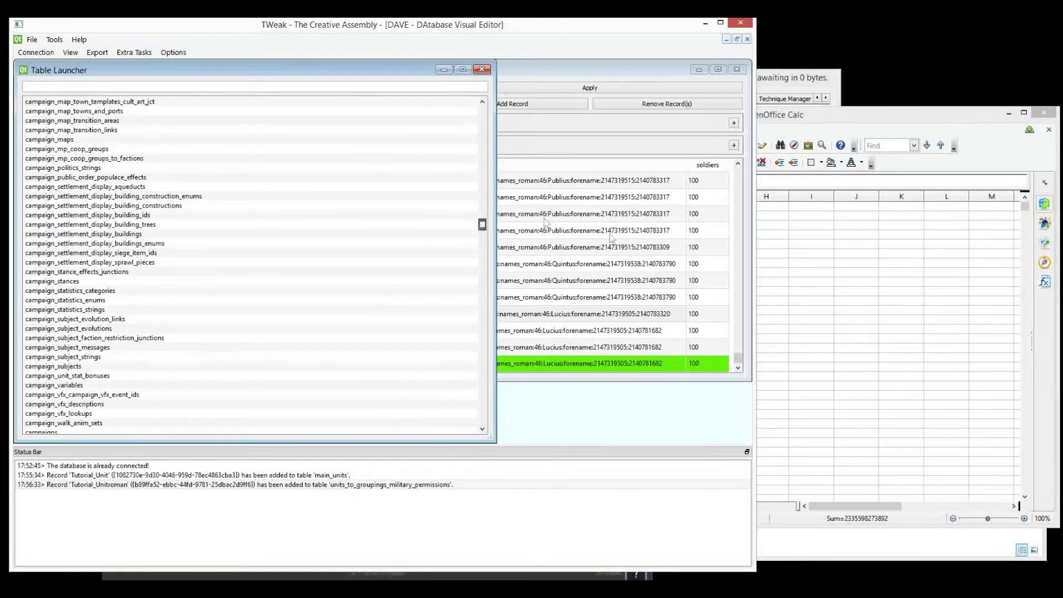
left_click(611, 235)
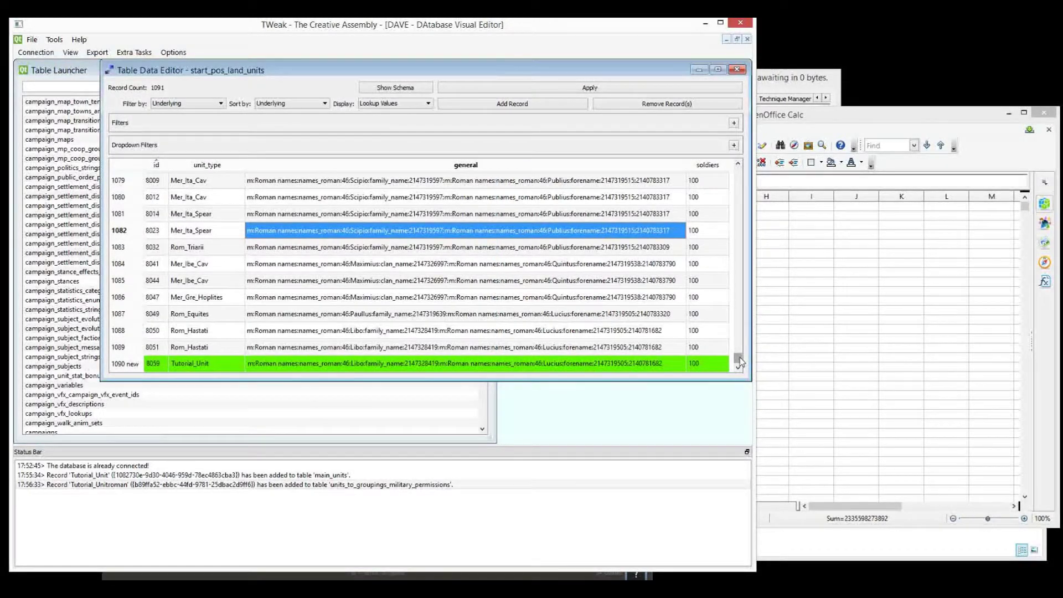
left_click(523, 89)
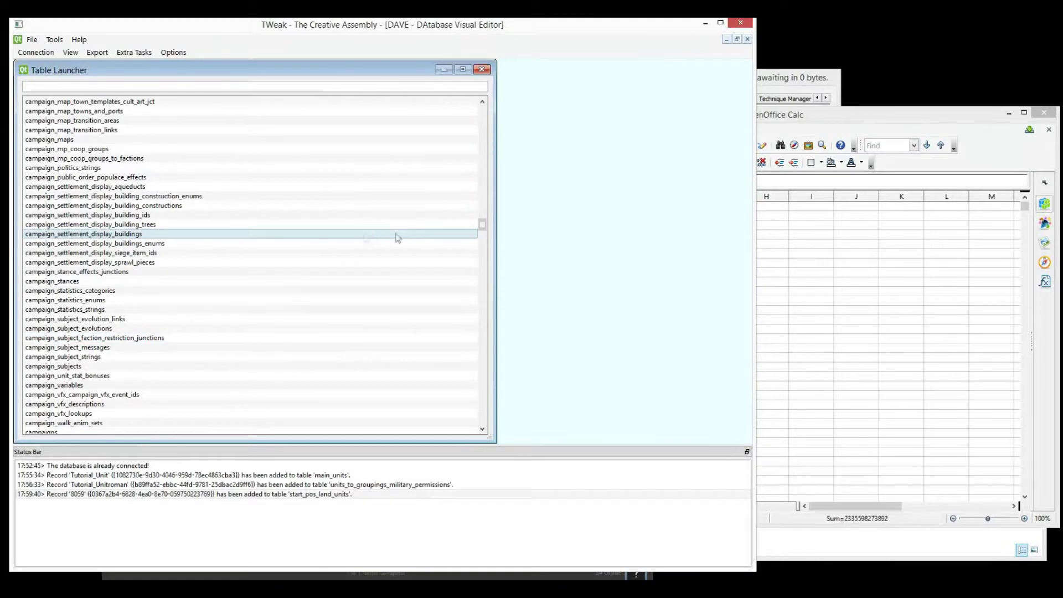
left_click(801, 301)
left_click(662, 506)
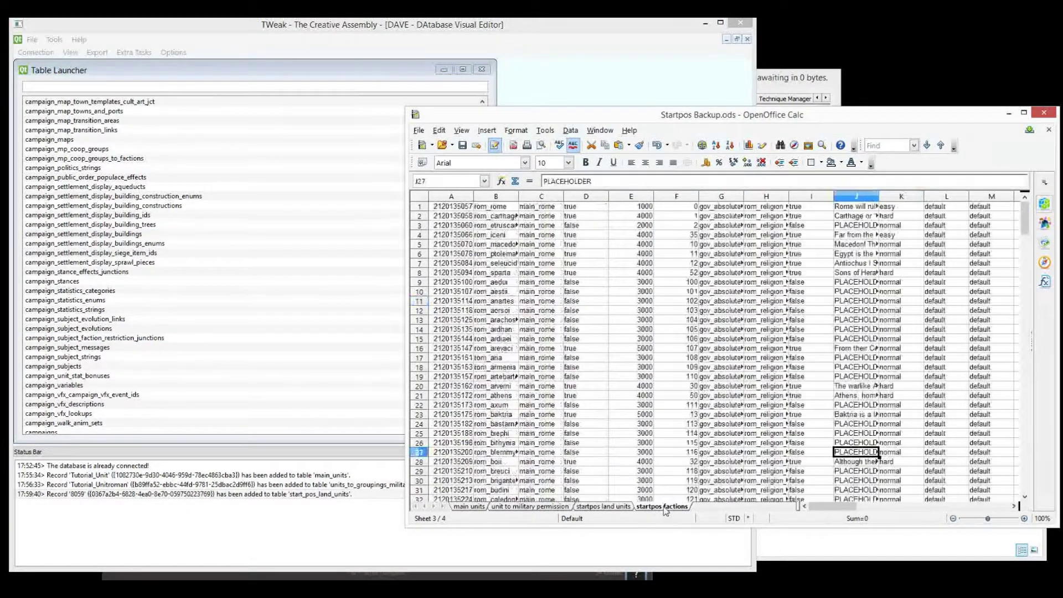
left_click(133, 291)
left_click_drag(482, 224, 485, 366)
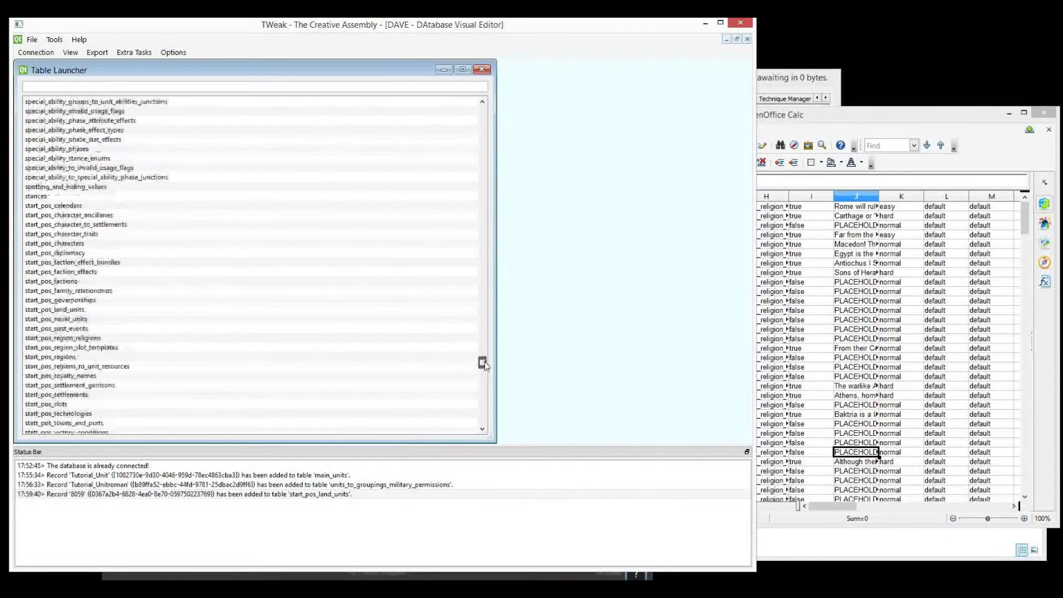
double_click(182, 283)
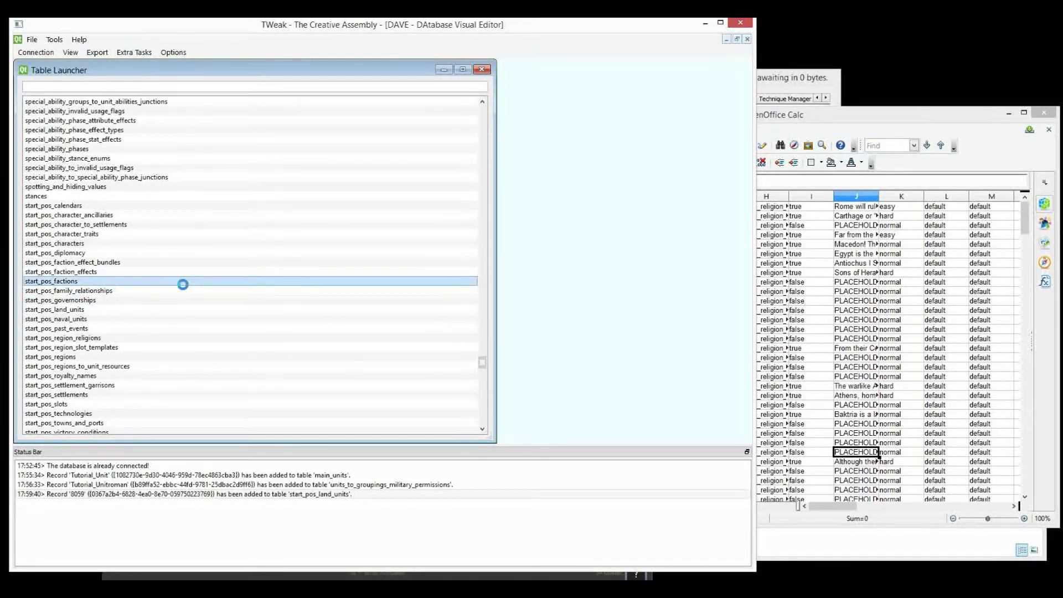
double_click(529, 78)
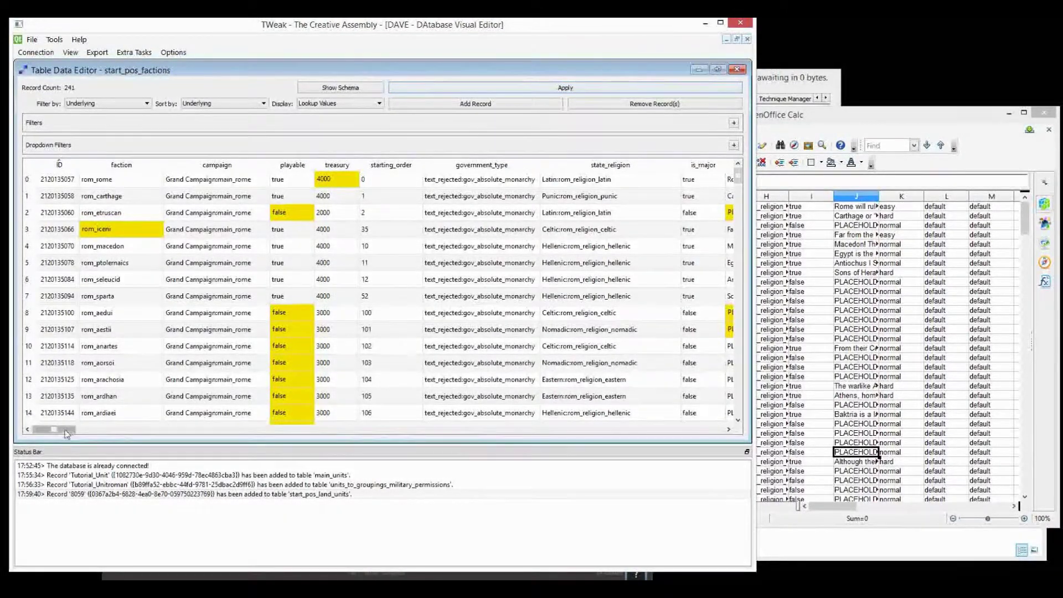
left_click_drag(67, 433, 44, 438)
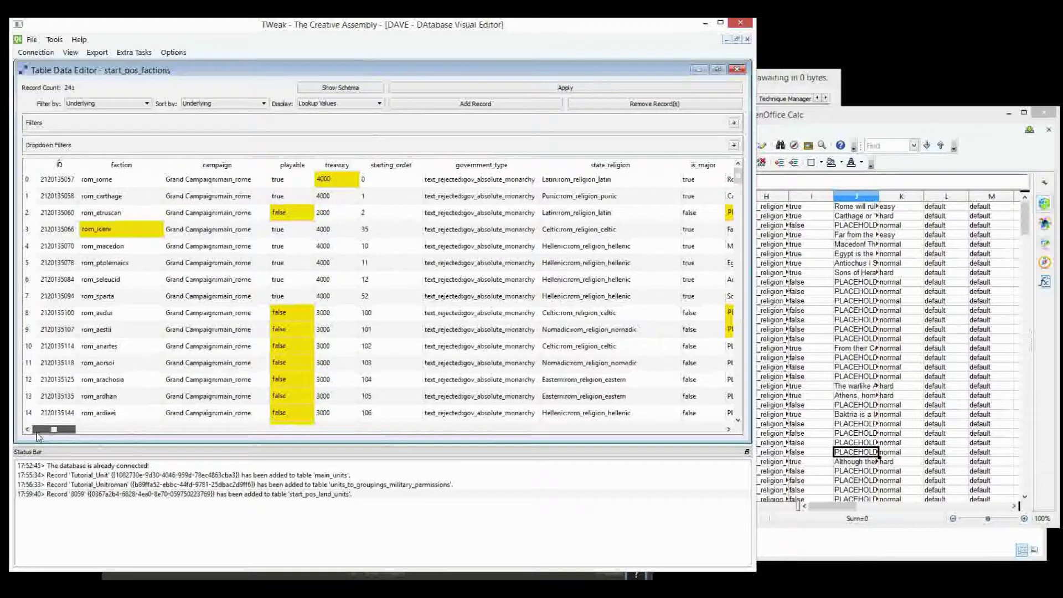
left_click(322, 247)
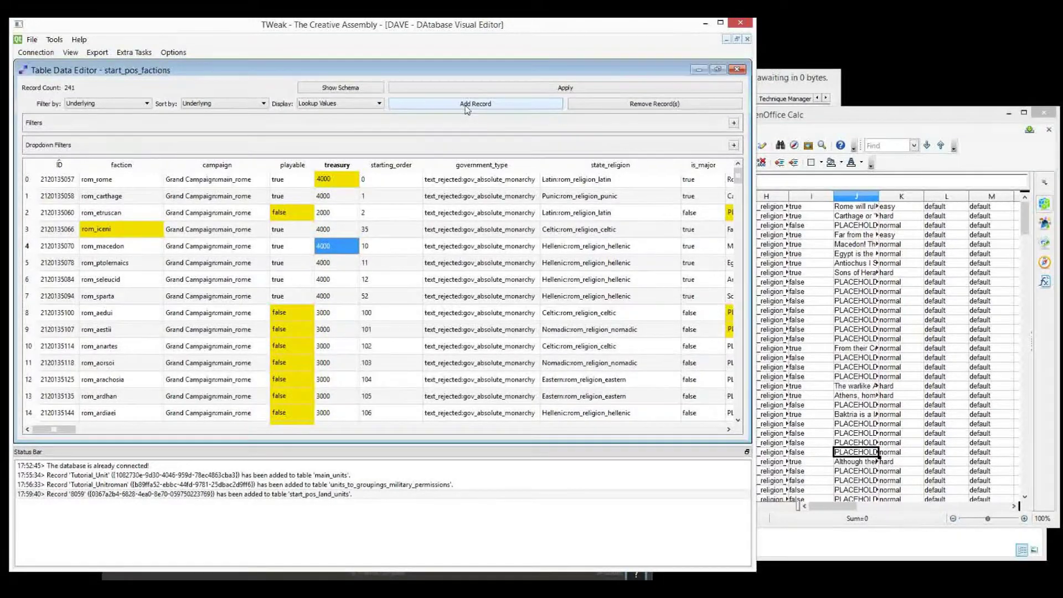
left_click_drag(738, 178, 738, 413)
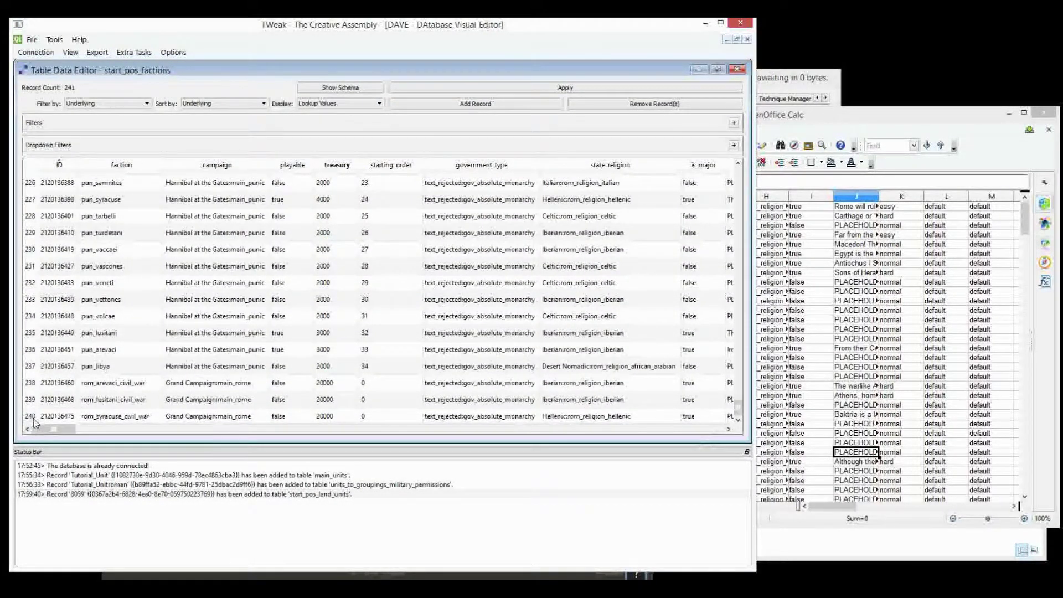
left_click(1025, 465)
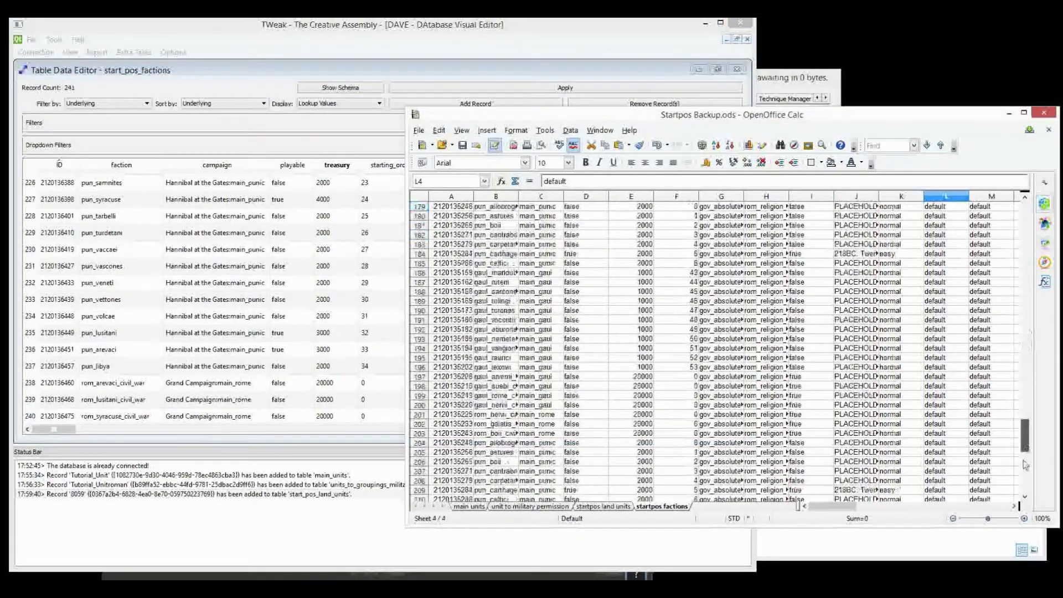
Select backup range A1:AO241 on the startpos factions sheet and paste it into start_pos_factions
scroll(1025, 465, "down", 13)
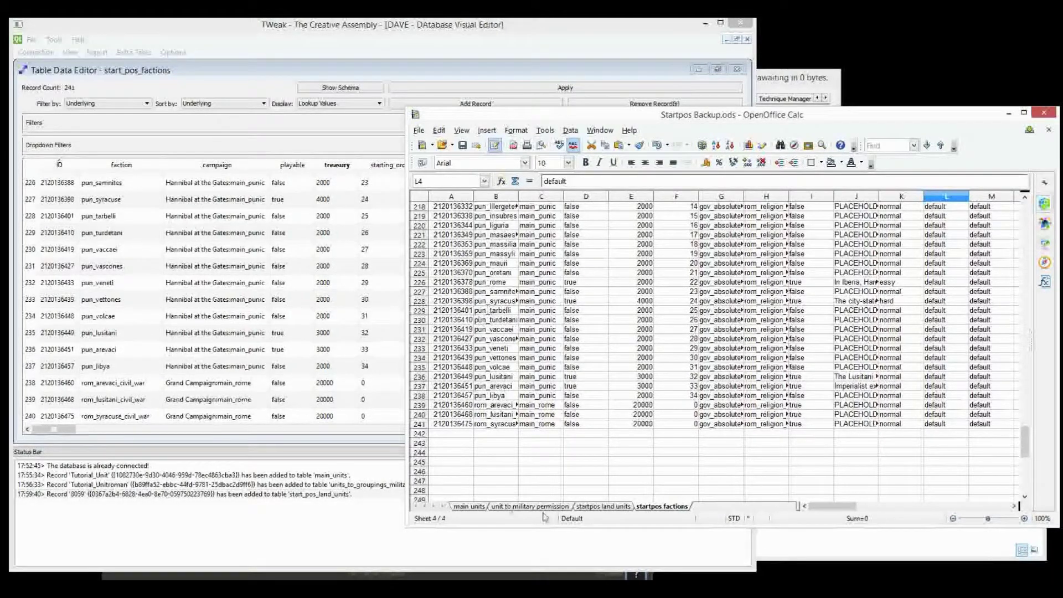
left_click(278, 399)
left_click_drag(54, 429, 727, 478)
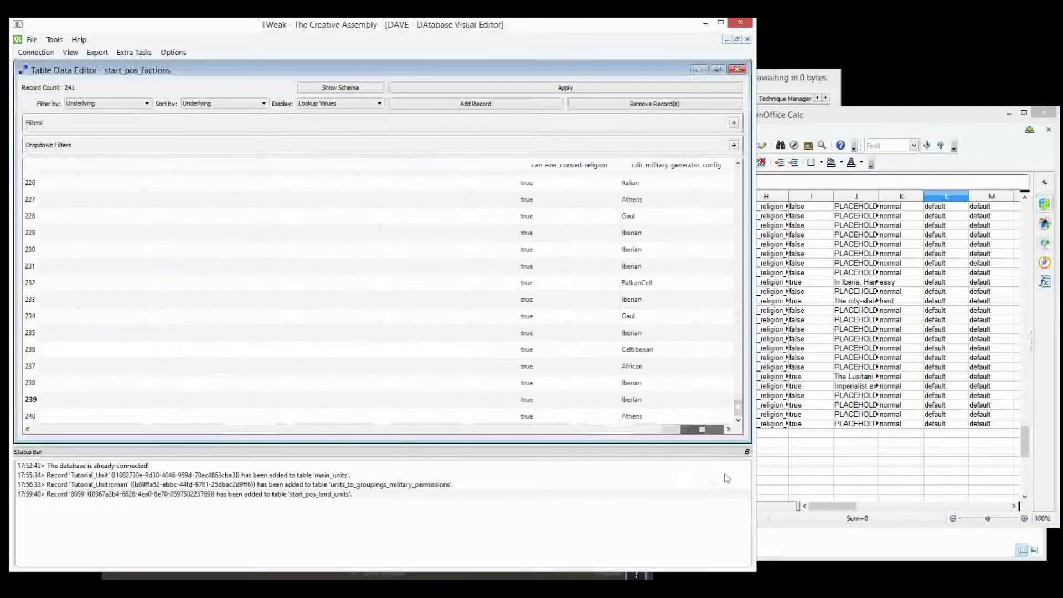
left_click(857, 506)
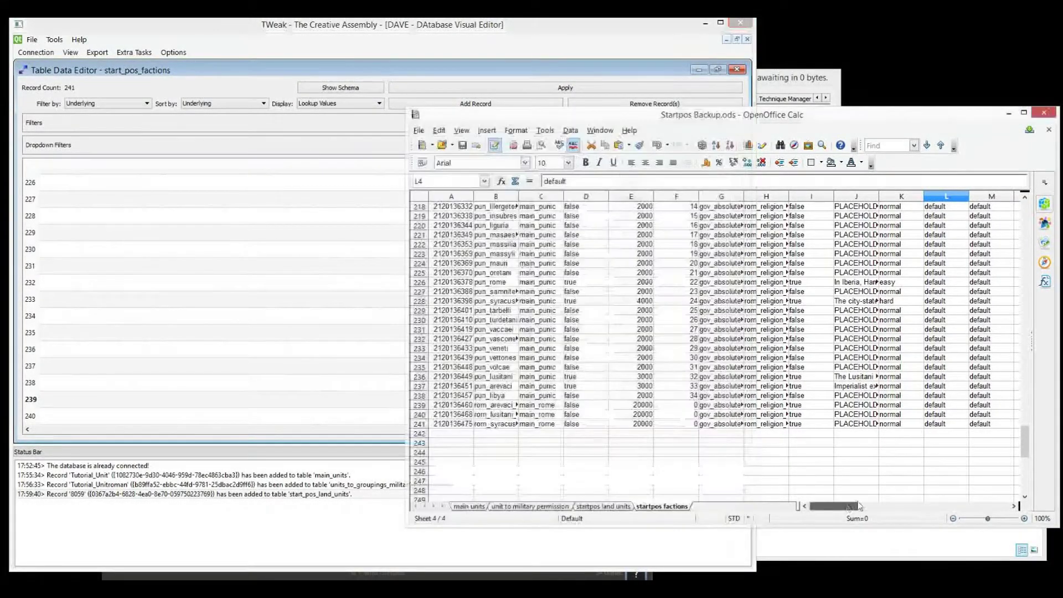
left_click_drag(857, 506, 970, 506)
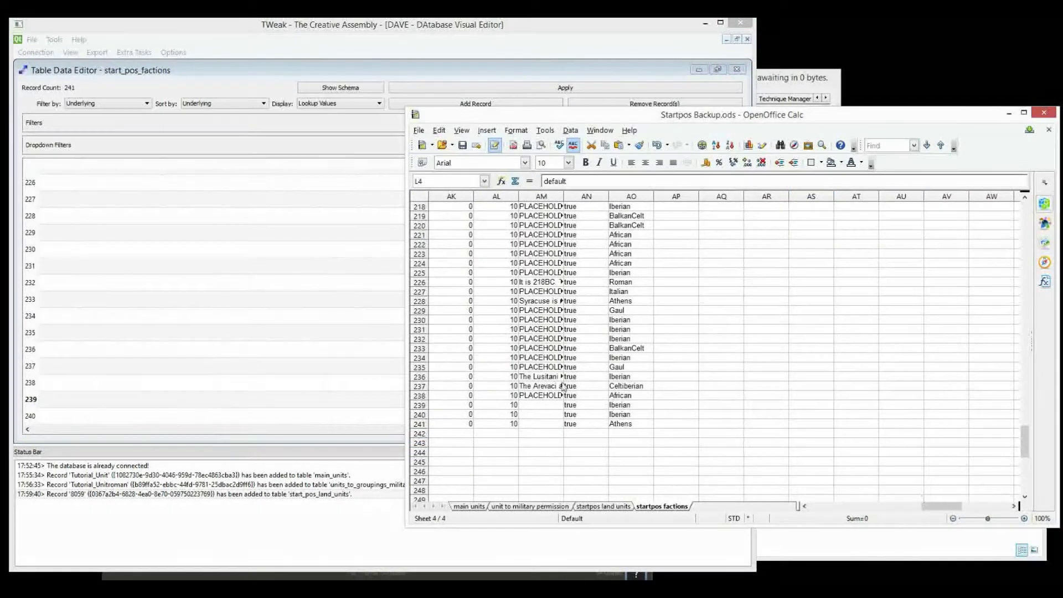
left_click(629, 428)
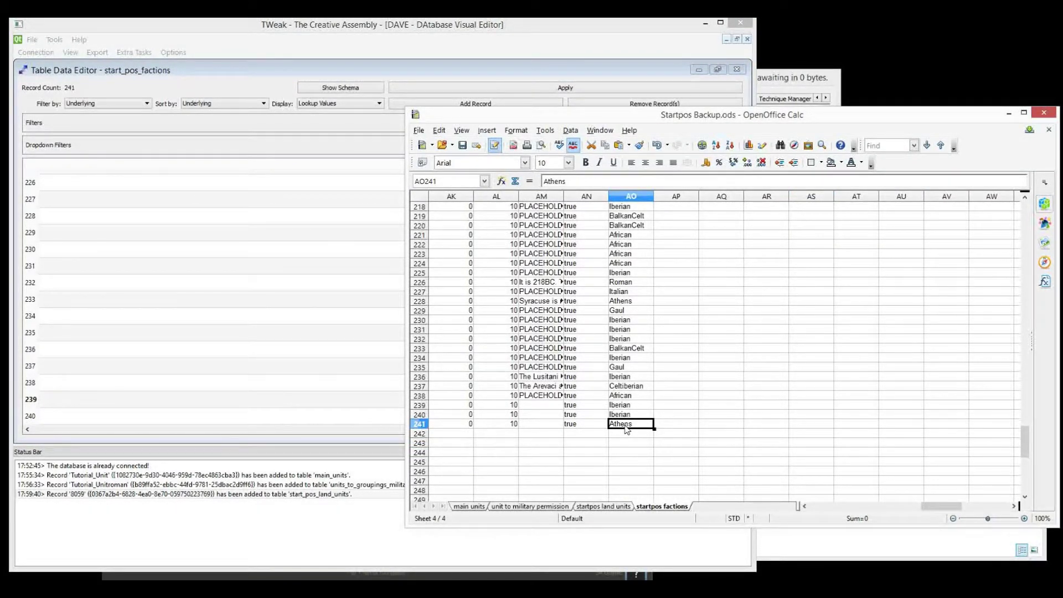
key("shift+Left")
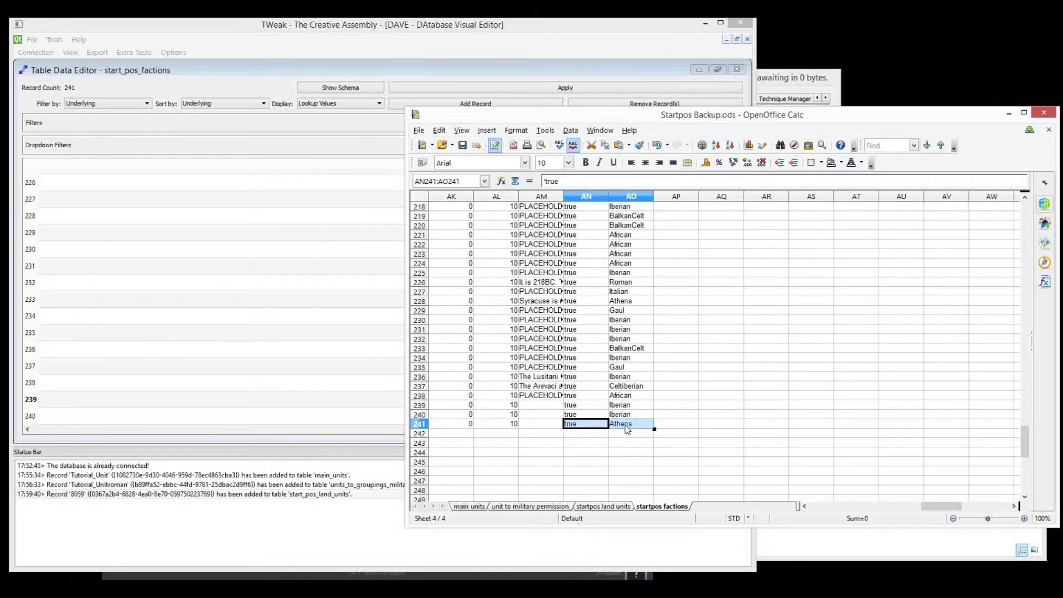
key("shift+Left")
key("shift+Left")
key("shift+Left")
key("shift+Left")
key("shift+Left")
key("shift+Left")
key("shift+Left")
key("shift+Left")
key("shift+Left")
key("shift+Left")
key("shift+Left")
key("shift+Left")
key("shift+Left")
key("shift+Left")
key("shift+Left")
key("shift+Left")
key("shift+Left")
key("shift+Left")
key("shift+Left")
key("shift+Left")
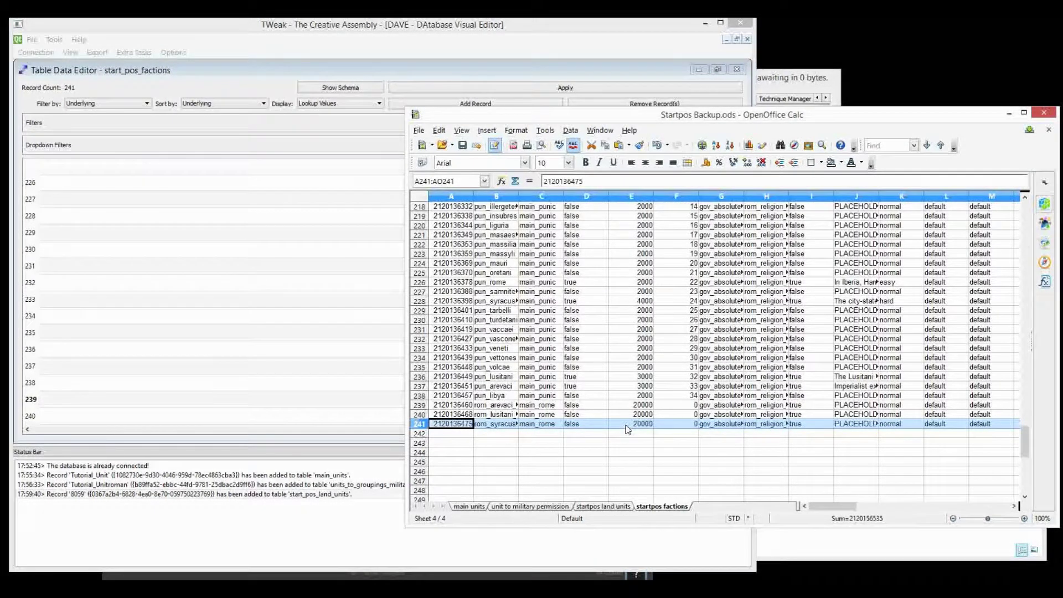
key("ctrl+shift+Up")
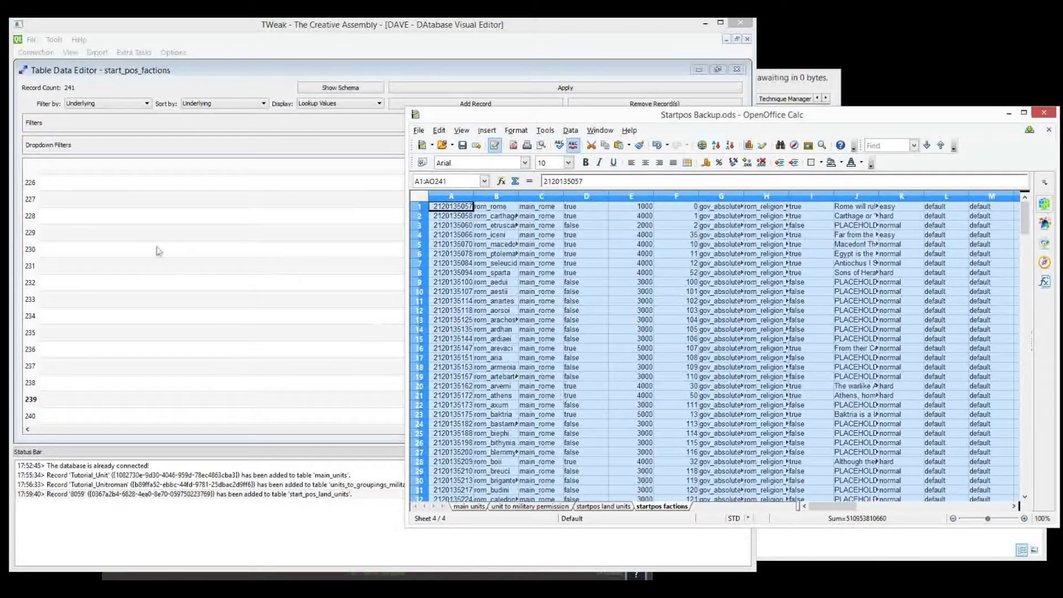
left_click(159, 251)
key("ctrl+v")
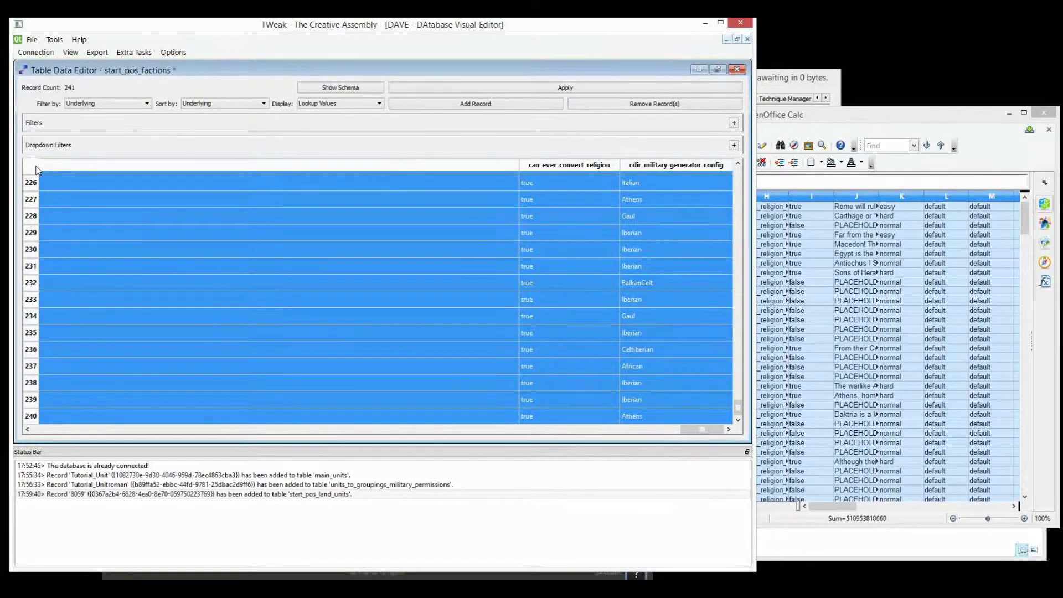
Apply the pasted faction rows, changing rom_rome's treasury from 4000 to 1000, and close the editor
left_click(636, 235)
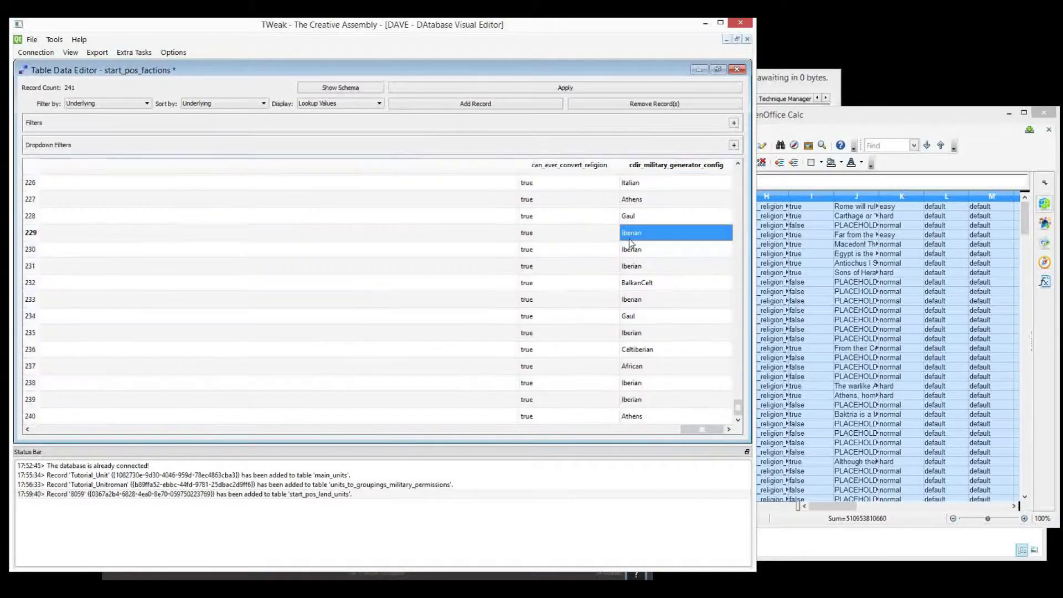
left_click(534, 88)
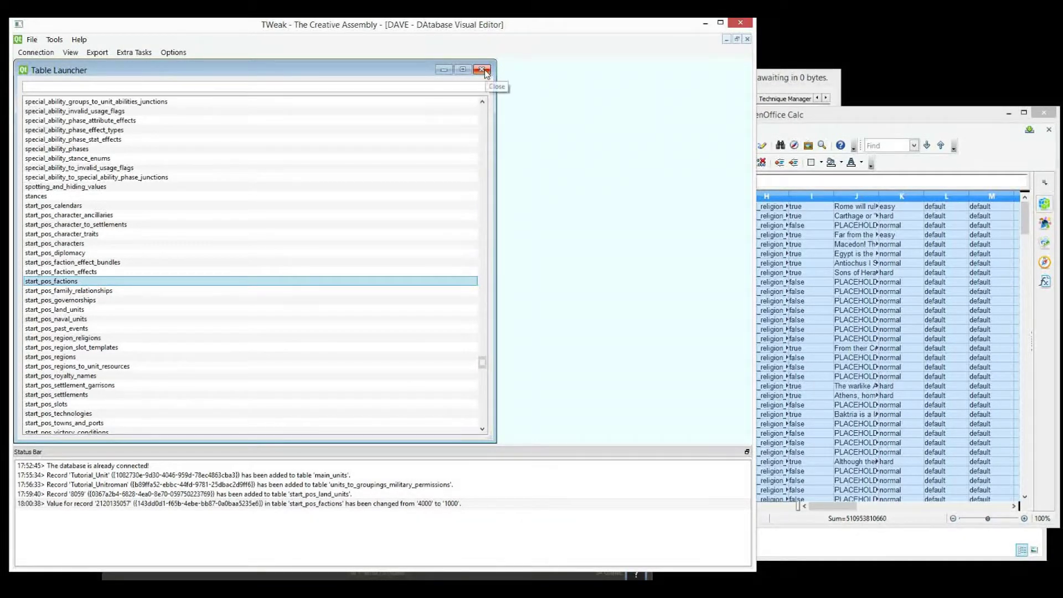
left_click_drag(482, 364, 487, 114)
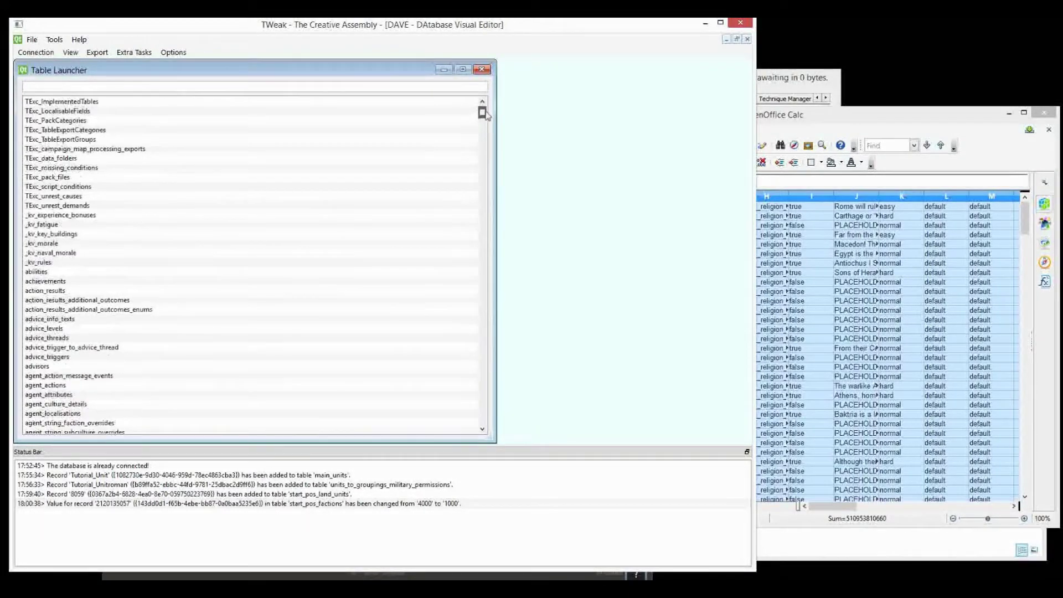
Close the Table Launcher and open the starting_positions form from the Form Launcher, maximized
left_click(483, 70)
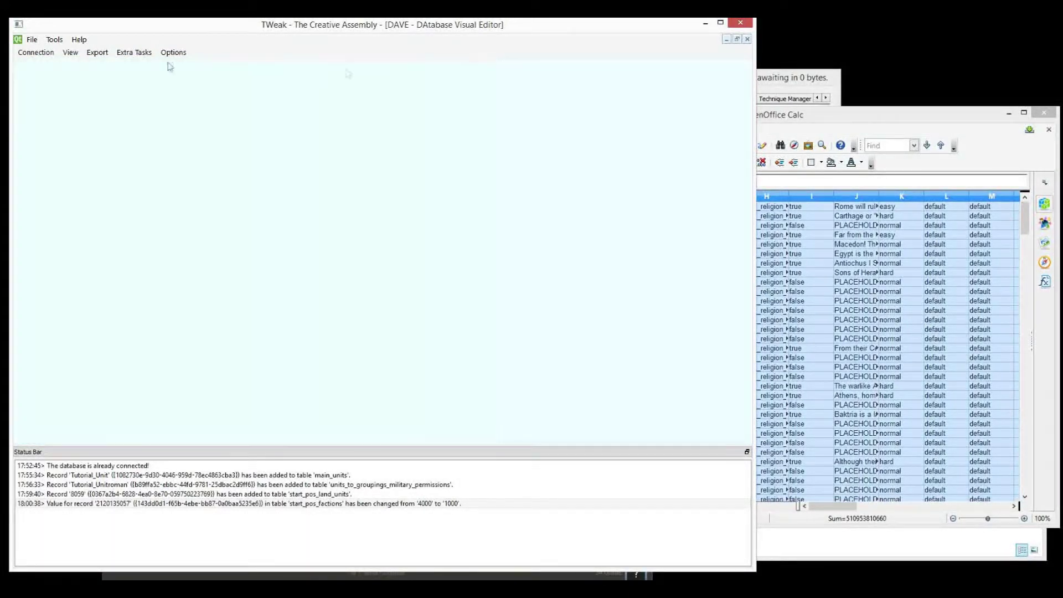
left_click(54, 40)
left_click(97, 53)
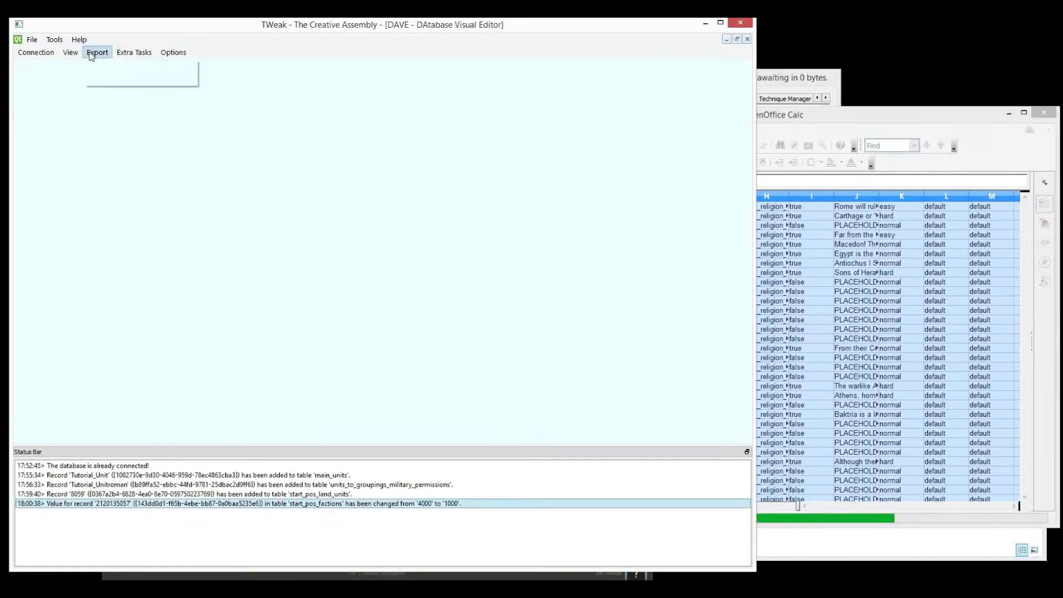
left_click(84, 92)
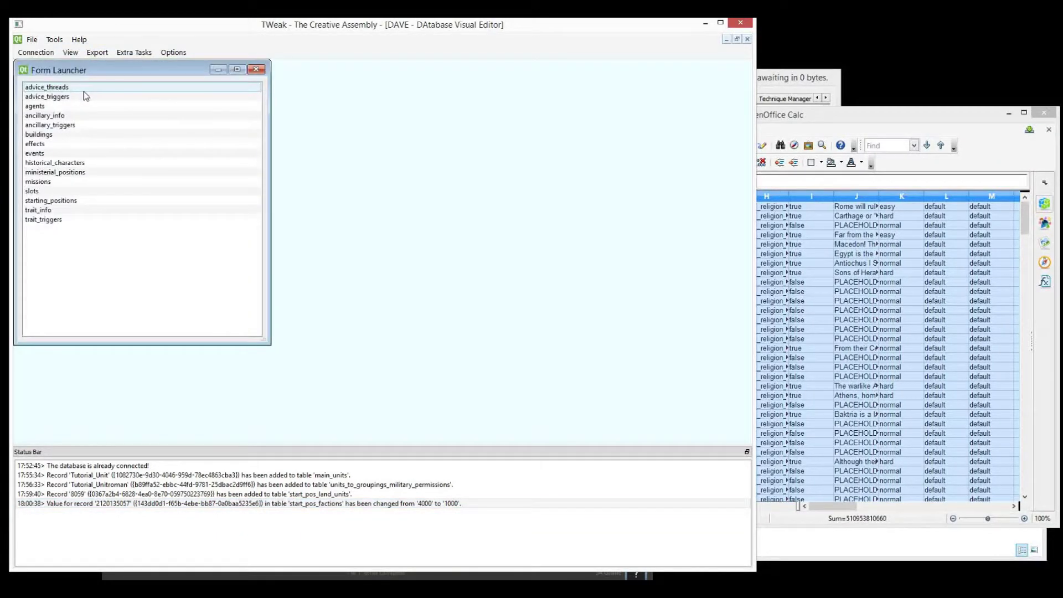
left_click(48, 175)
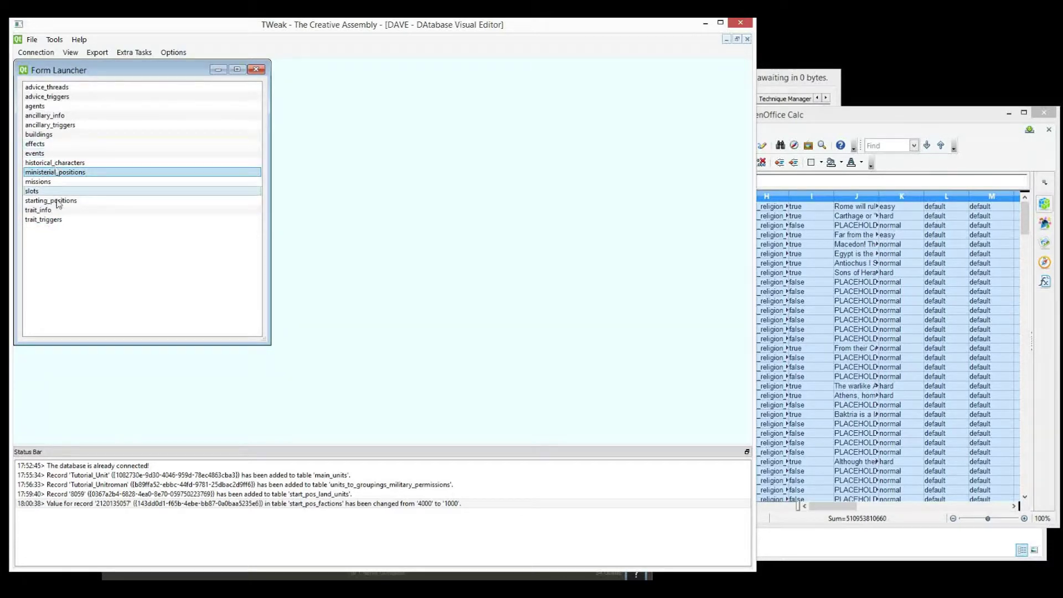
left_click(56, 201)
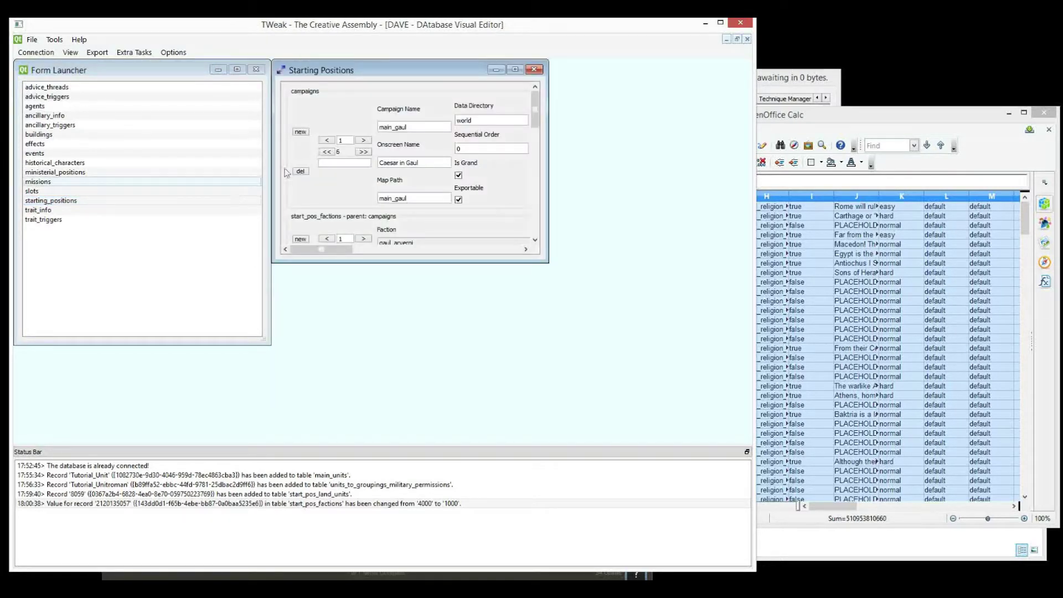
double_click(427, 74)
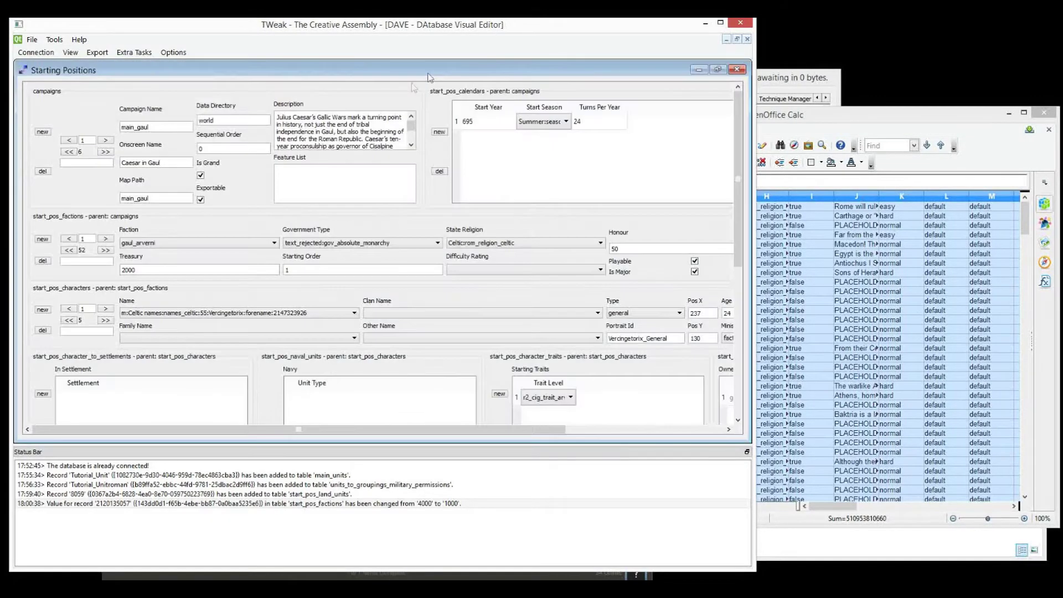
Step past main_punic to the main_rome campaign and check the rom_rome faction's 1000 treasury
left_click(105, 140)
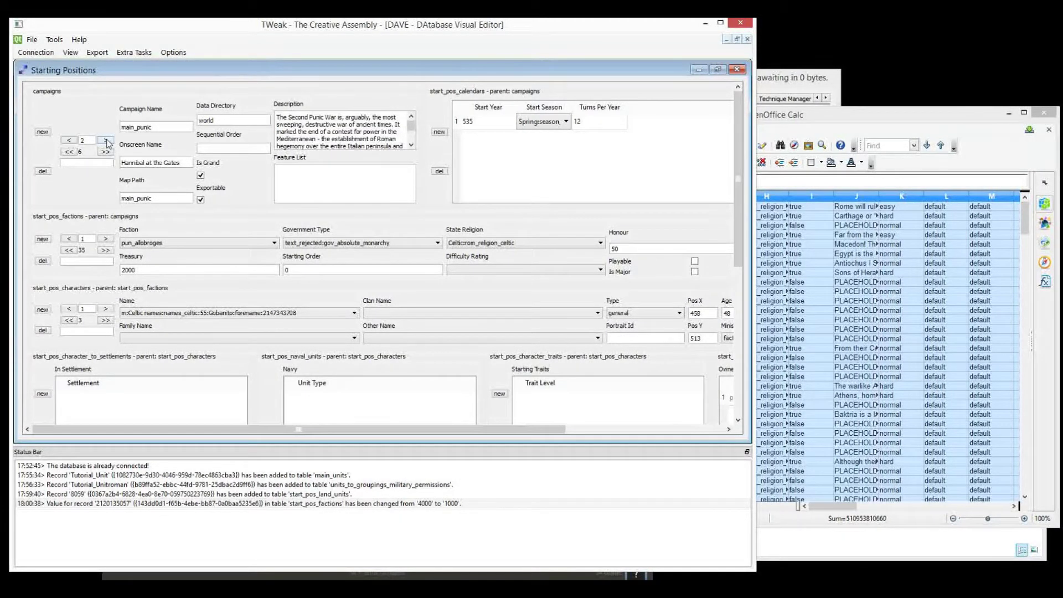
left_click(105, 140)
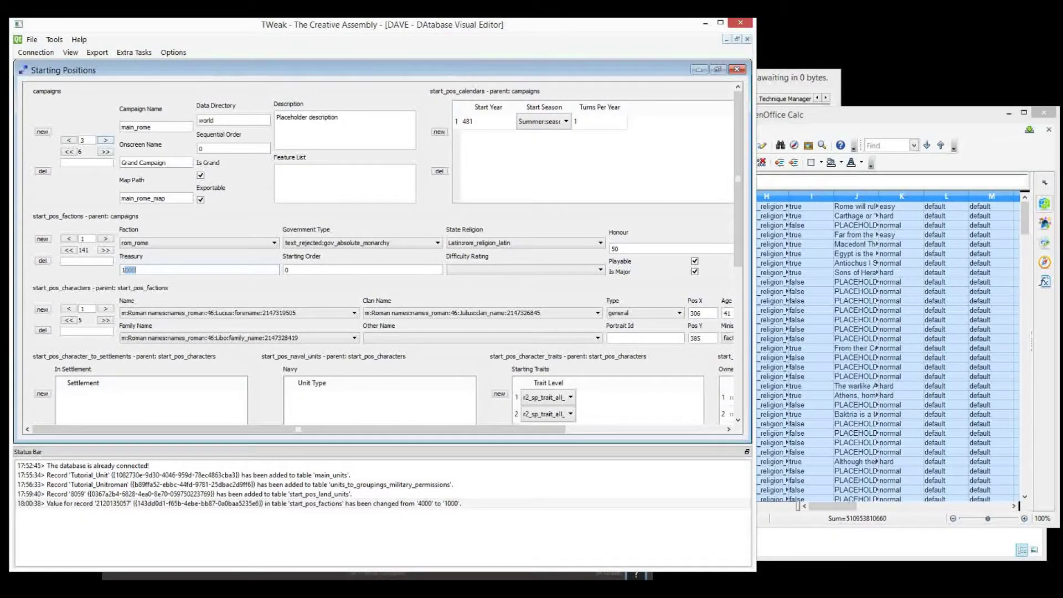
left_click_drag(738, 166, 735, 311)
left_click_drag(242, 224, 251, 272)
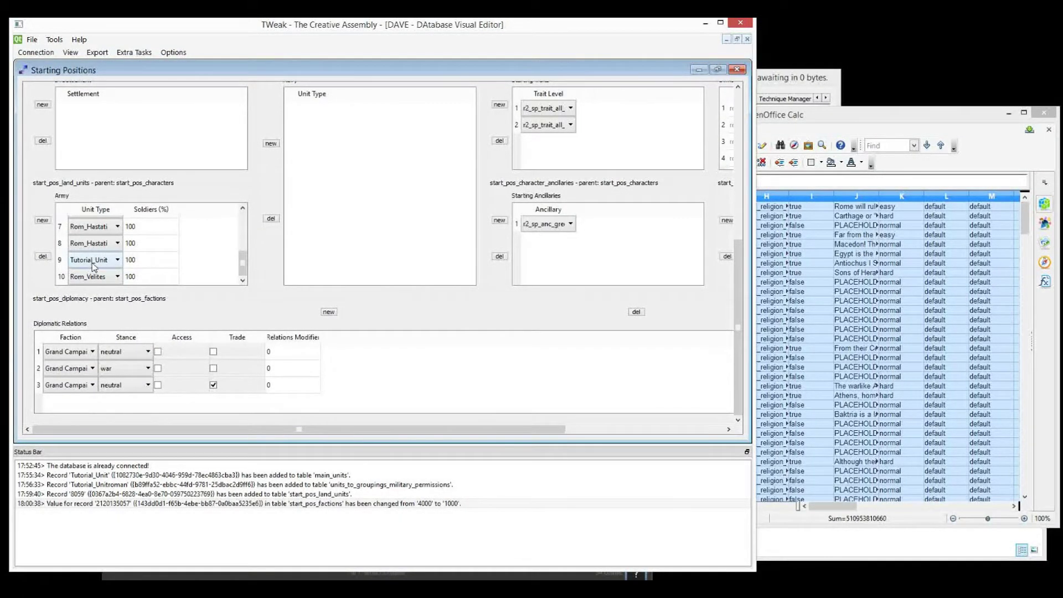
left_click_drag(738, 332, 747, 252)
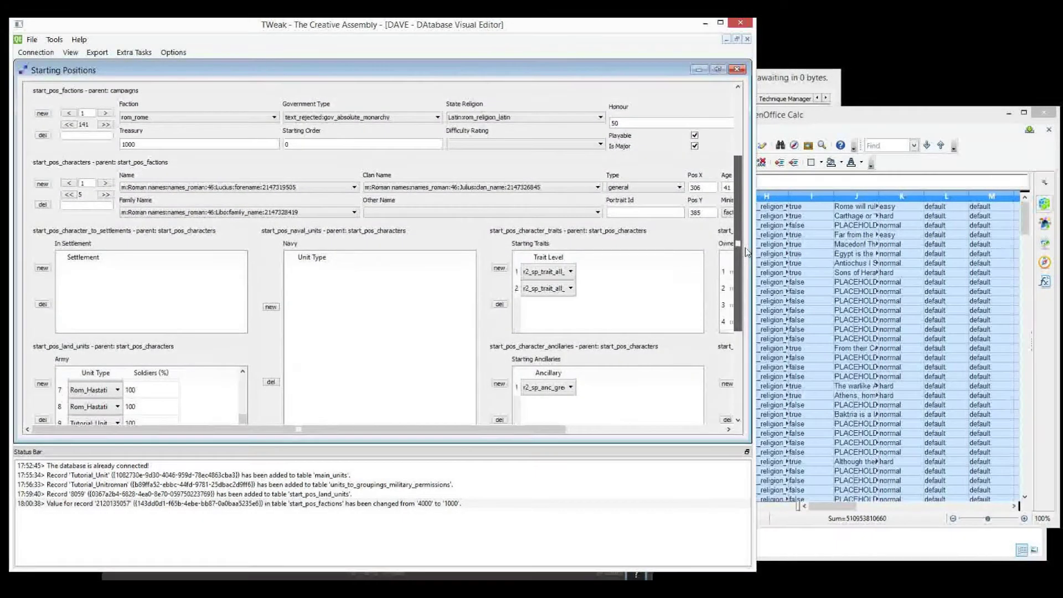
Browse through the rom_rome faction's next characters and their land units
left_click(106, 184)
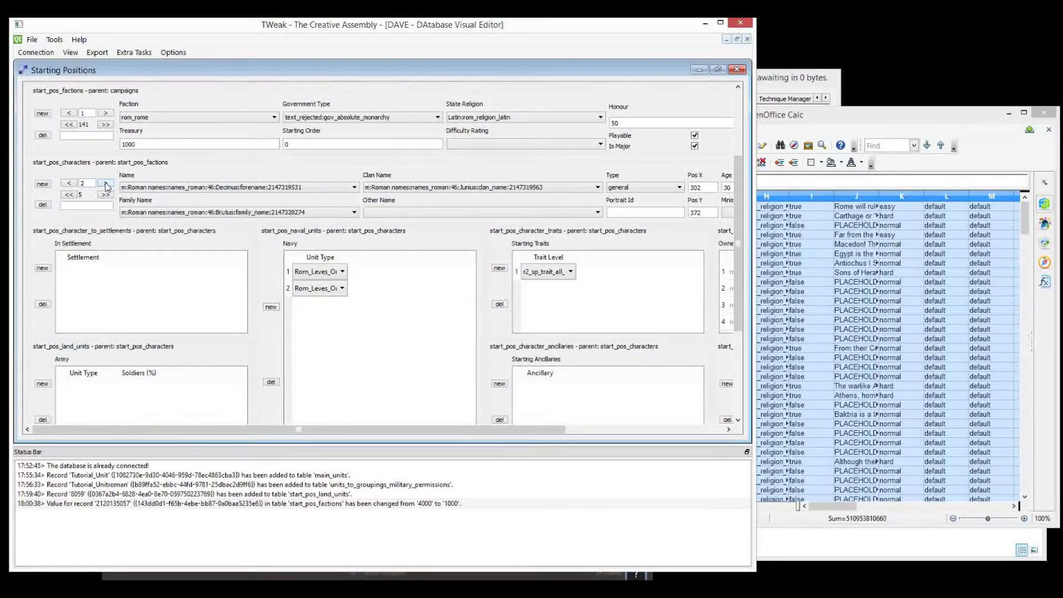
left_click(106, 184)
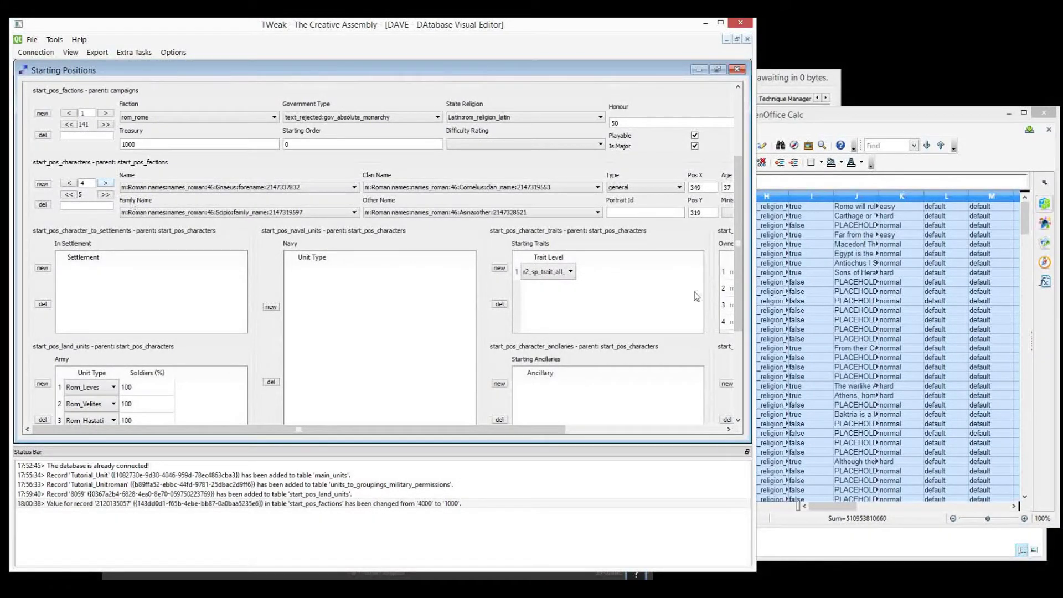
scroll(738, 252, "down", 5)
scroll(183, 148, "up", 6)
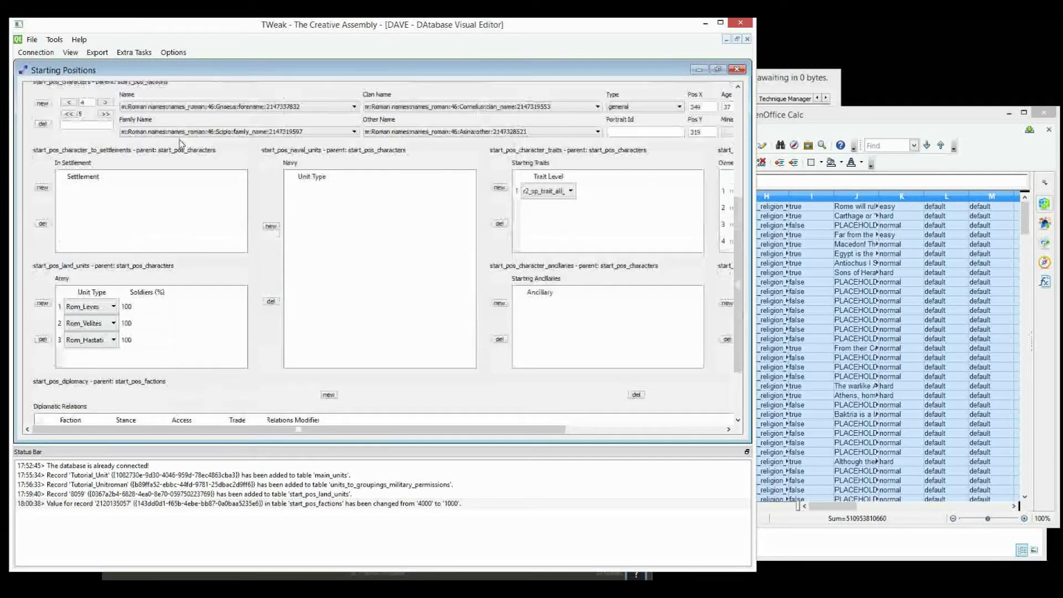